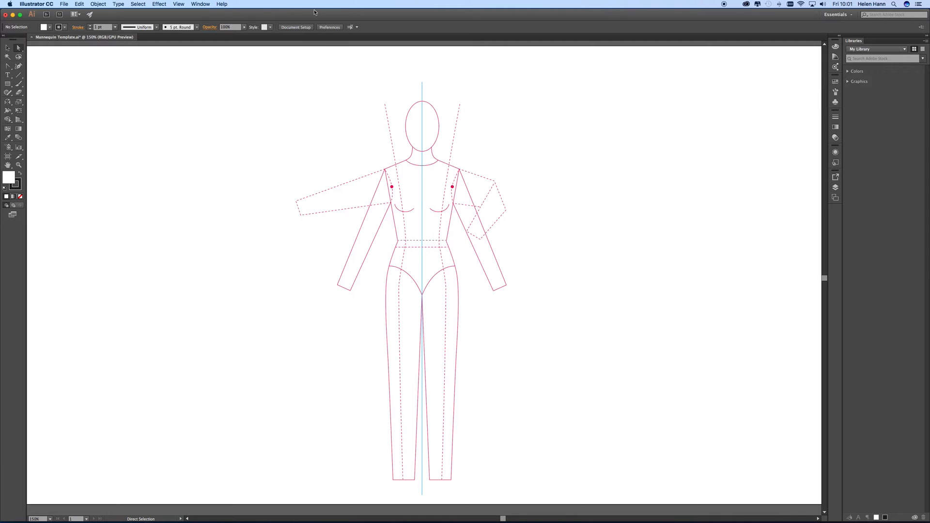
Open the Pathfinder panel, dock it as an icon in the side panel column, and close the leftover Transform and Align group.
{"action": "left_click", "coordinate": [203, 4]}
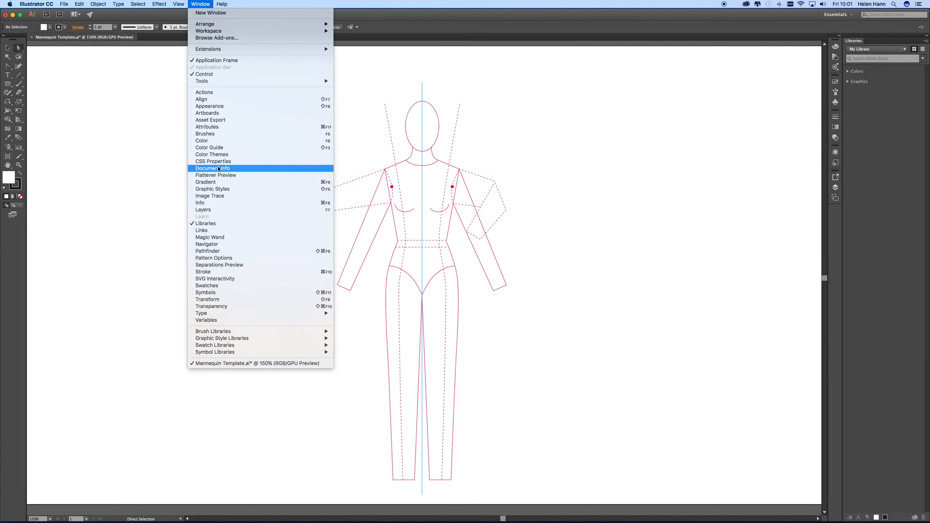
{"action": "left_click", "coordinate": [224, 252]}
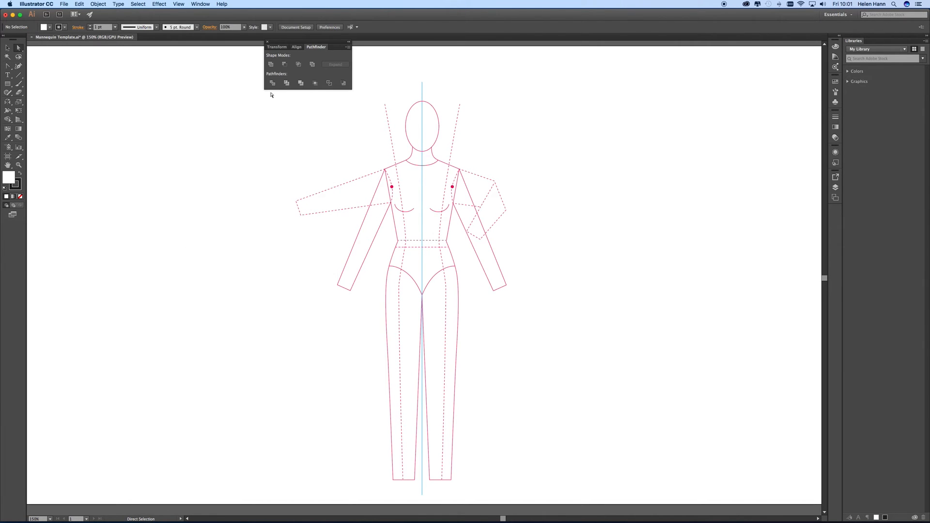
{"action": "left_click_drag", "start_coordinate": [316, 47], "coordinate": [835, 210]}
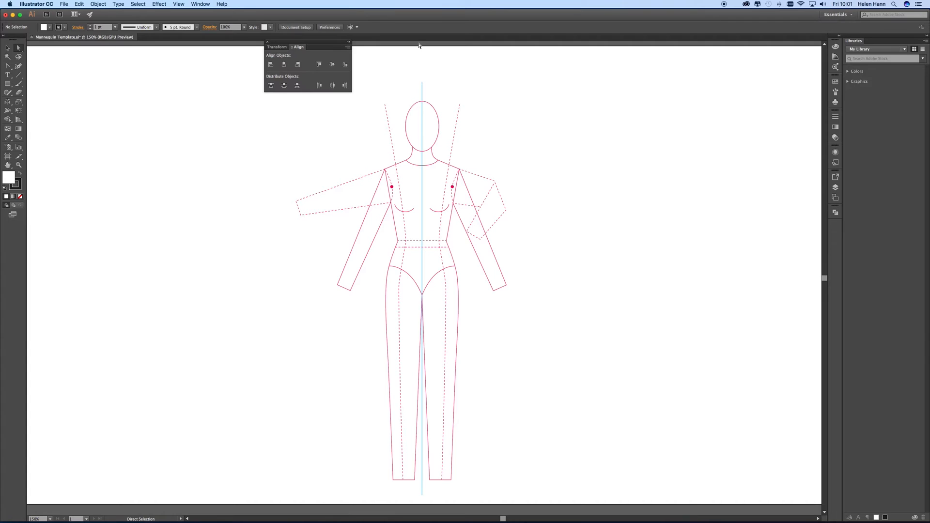
{"action": "left_click", "coordinate": [268, 43]}
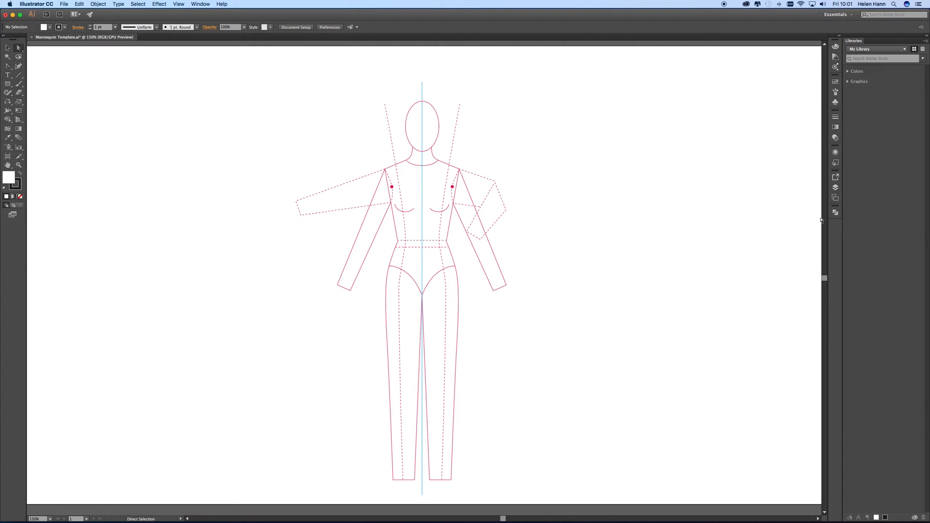
{"action": "left_click", "coordinate": [836, 213]}
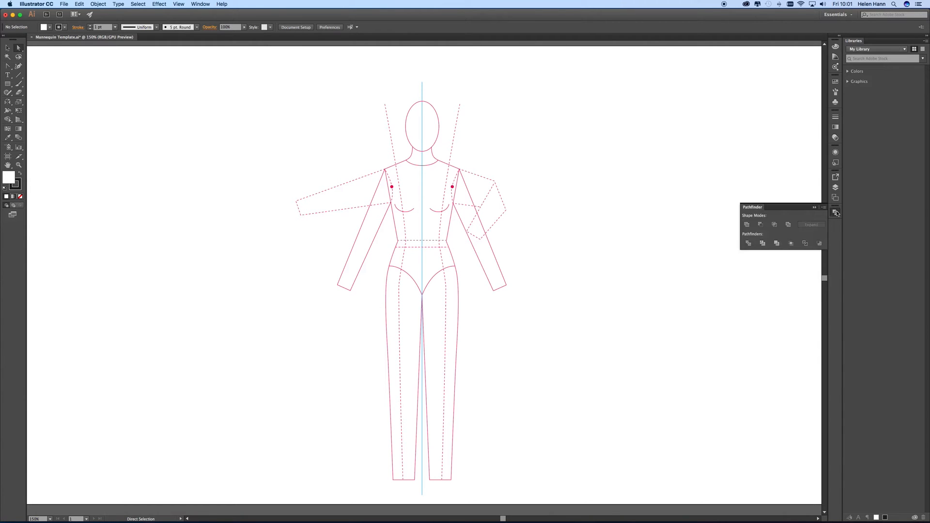
{"action": "left_click", "coordinate": [837, 213]}
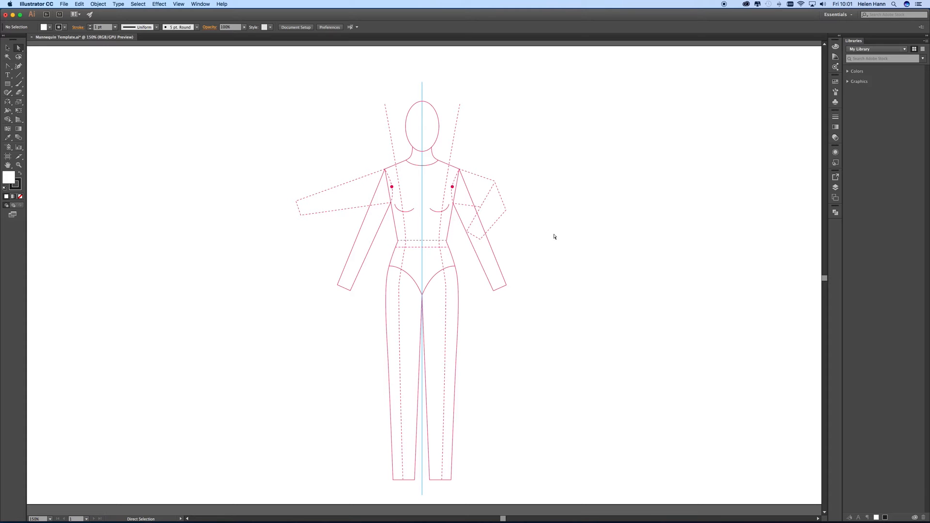
Draw an open half-bodice path with the Pen tool from neck point through shoulder, armhole and underarm to hip, about 14 by 83 mm.
{"action": "left_click", "coordinate": [19, 165]}
{"action": "left_click_drag", "start_coordinate": [422, 218], "coordinate": [475, 288]}
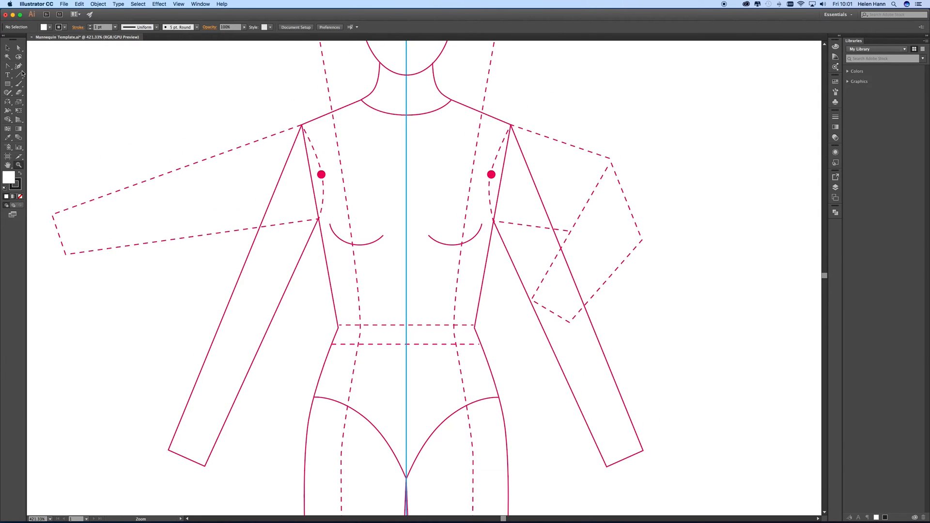
{"action": "left_click_drag", "start_coordinate": [9, 69], "coordinate": [30, 72]}
{"action": "left_click", "coordinate": [452, 102]}
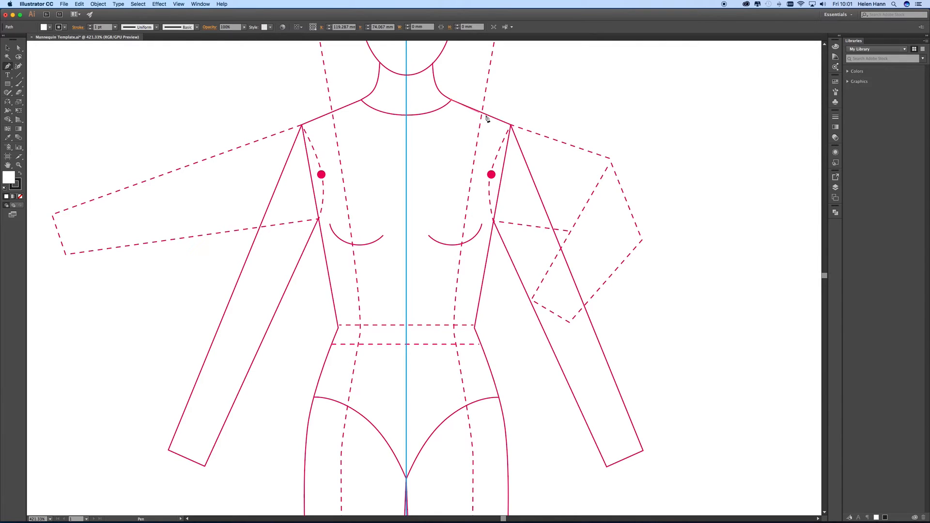
{"action": "left_click", "coordinate": [512, 126]}
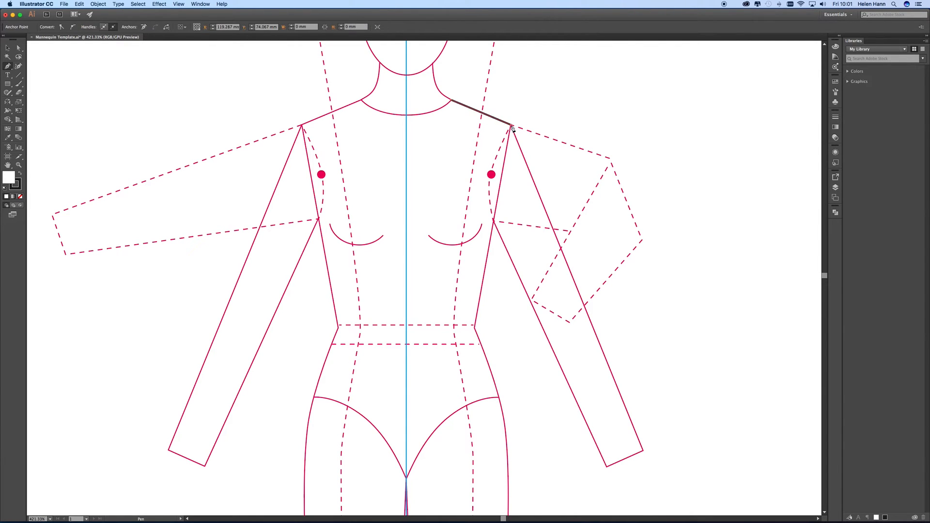
{"action": "left_click", "coordinate": [491, 175]}
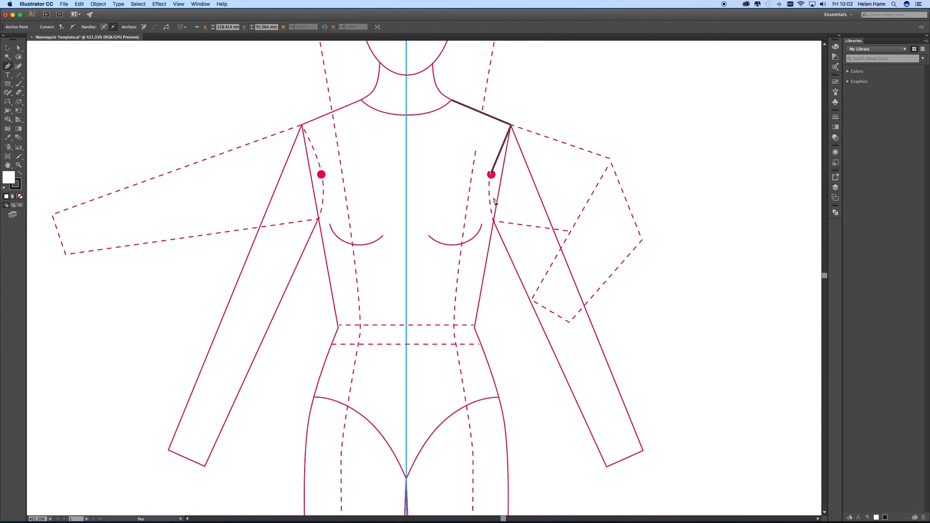
{"action": "left_click", "coordinate": [494, 224]}
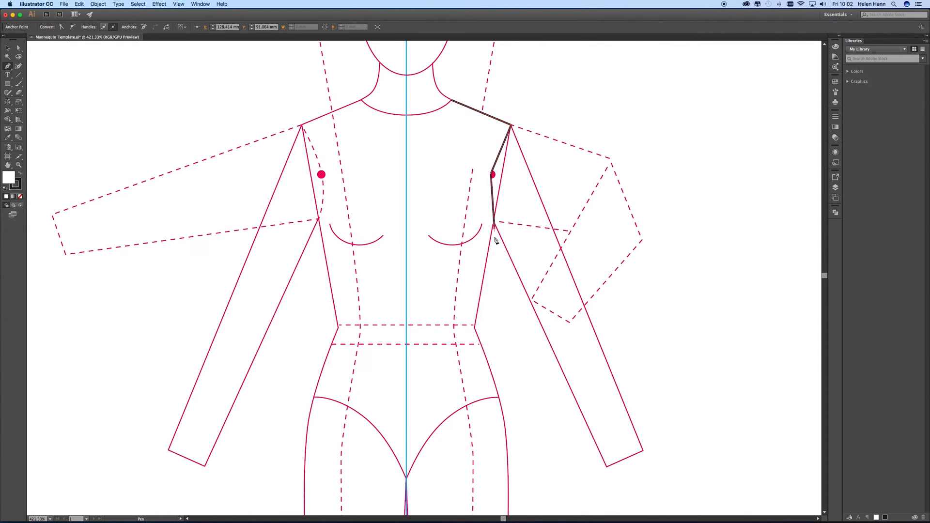
{"action": "left_click", "coordinate": [509, 462]}
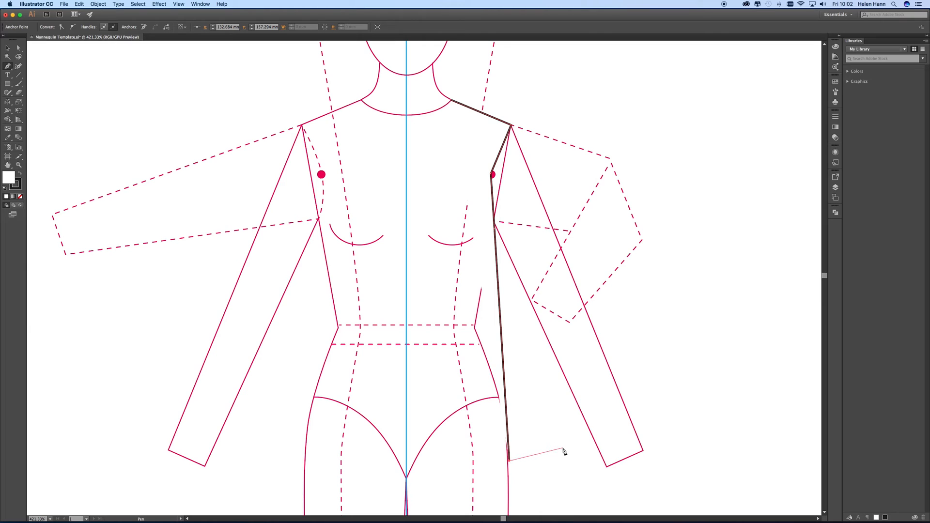
{"action": "key", "text": "Escape"}
Curve the half-bodice's armhole at its middle anchor point with the Anchor Point tool, following the mannequin's dashed armhole line.
{"action": "left_click", "coordinate": [7, 66]}
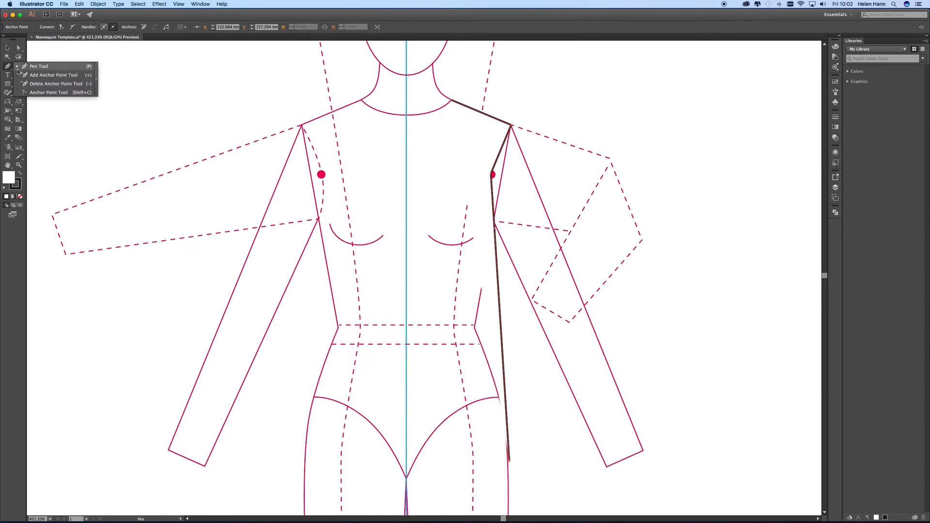
{"action": "left_click", "coordinate": [43, 94]}
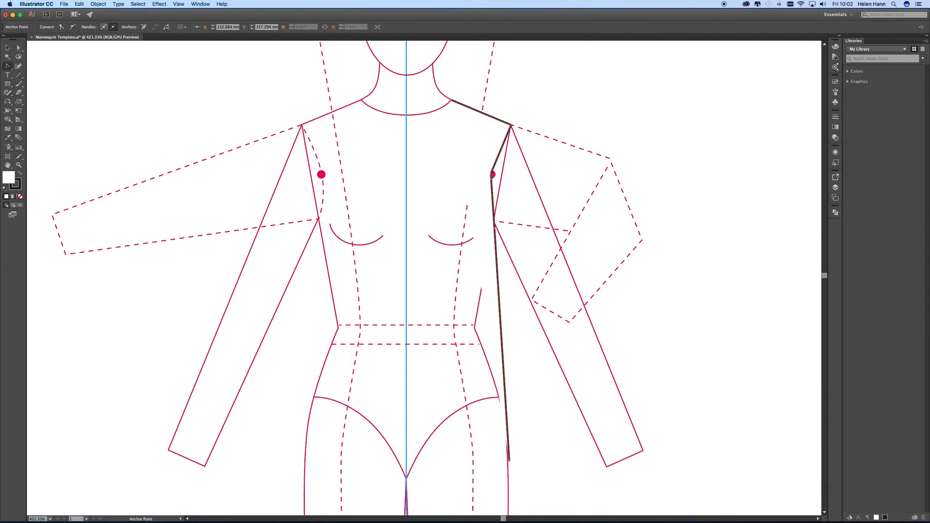
{"action": "left_click_drag", "start_coordinate": [492, 174], "coordinate": [486, 203]}
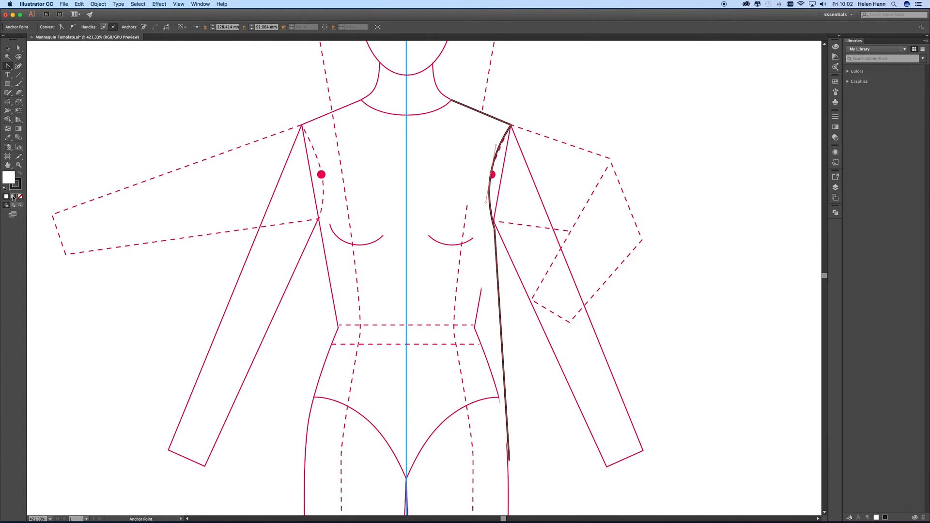
Show the full stroke options and give the half-bodice path a round cap and round join corners.
{"action": "left_click", "coordinate": [18, 165]}
{"action": "left_click_drag", "start_coordinate": [511, 123], "coordinate": [669, 206]}
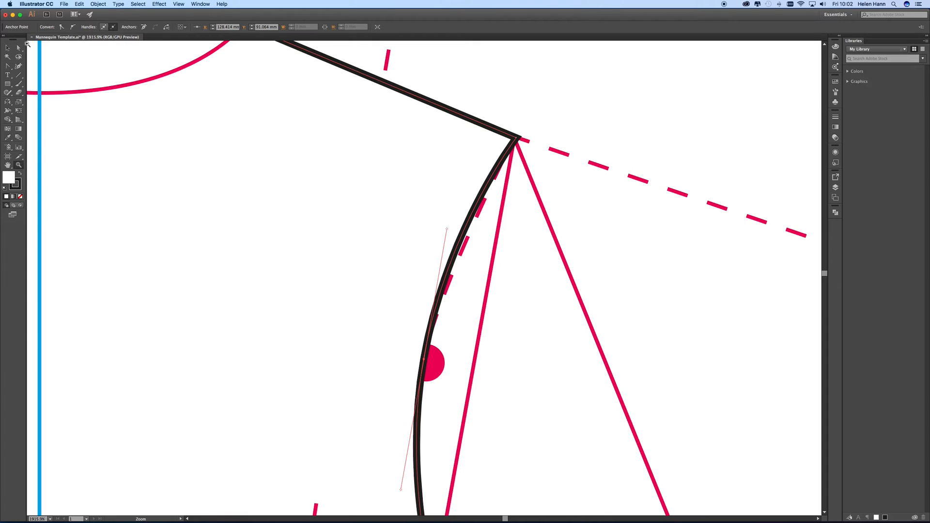
{"action": "left_click", "coordinate": [7, 47]}
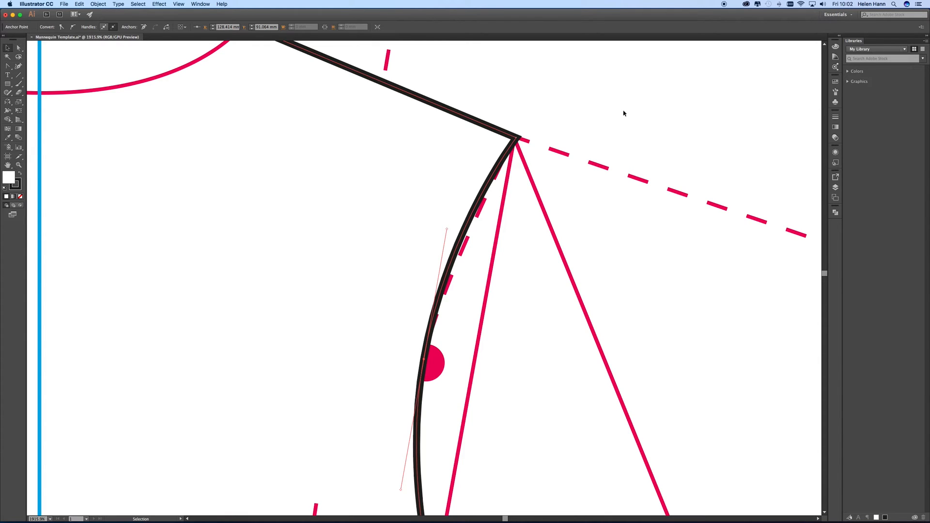
{"action": "left_click", "coordinate": [835, 118]}
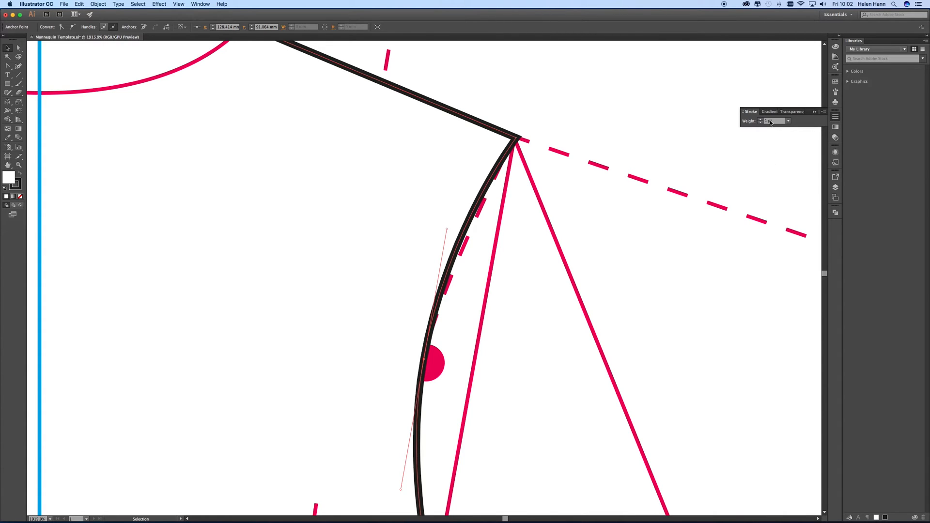
{"action": "left_click", "coordinate": [826, 114]}
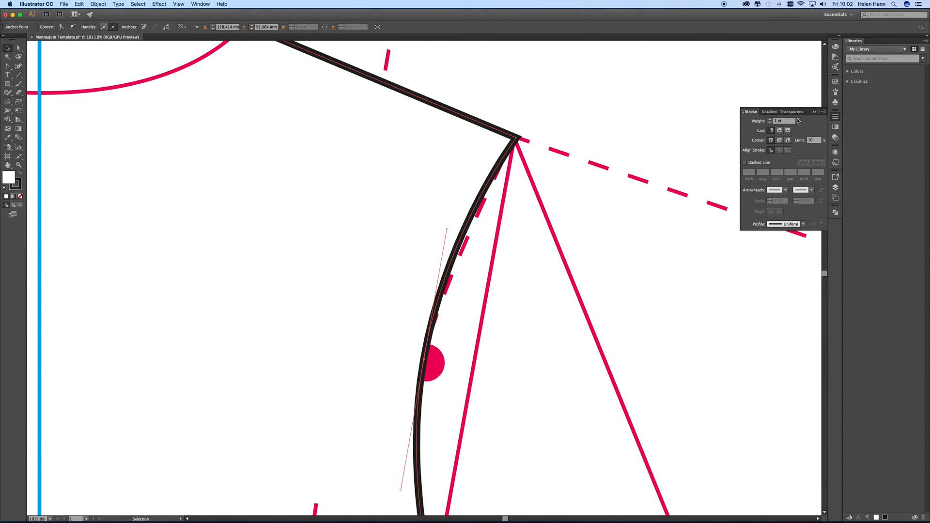
{"action": "left_click", "coordinate": [780, 130]}
{"action": "left_click", "coordinate": [779, 140]}
{"action": "scroll", "coordinate": [576, 216], "scroll_direction": "up", "scroll_amount": 2}
{"action": "scroll", "coordinate": [575, 216], "scroll_direction": "left", "scroll_amount": 3}
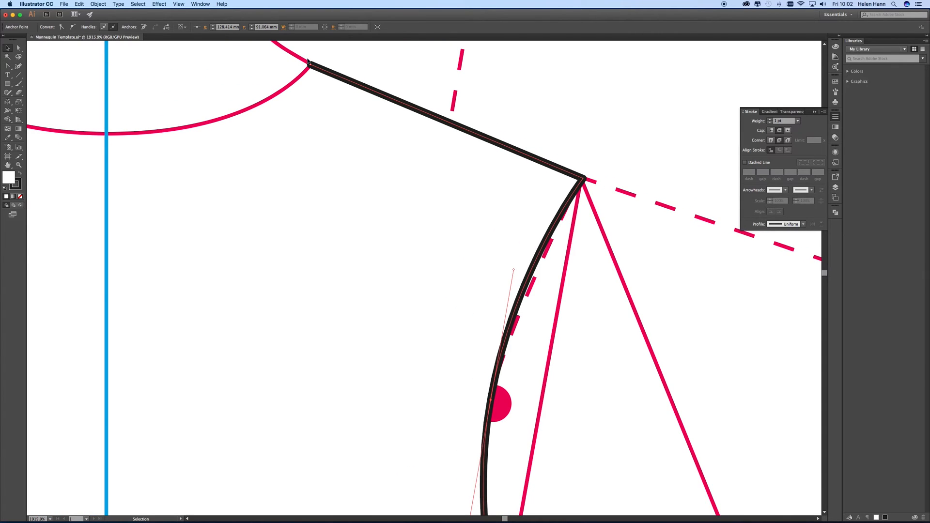
{"action": "left_click", "coordinate": [780, 132]}
Reflect a copy of the half-bodice path across the vertical axis at the mannequin's centre line.
{"action": "left_click", "coordinate": [384, 315], "text": "alt+super"}
{"action": "left_click", "coordinate": [384, 316], "text": "alt+super"}
{"action": "left_click_drag", "start_coordinate": [354, 336], "coordinate": [197, 344]}
{"action": "left_click_drag", "start_coordinate": [332, 377], "coordinate": [460, 277]}
{"action": "left_click", "coordinate": [410, 254]}
{"action": "key", "text": "z"}
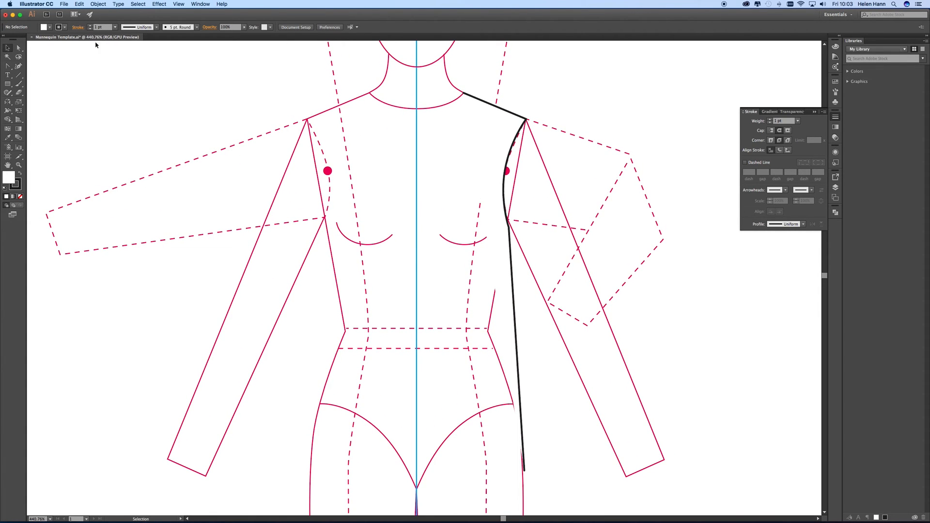
{"action": "left_click", "coordinate": [490, 106]}
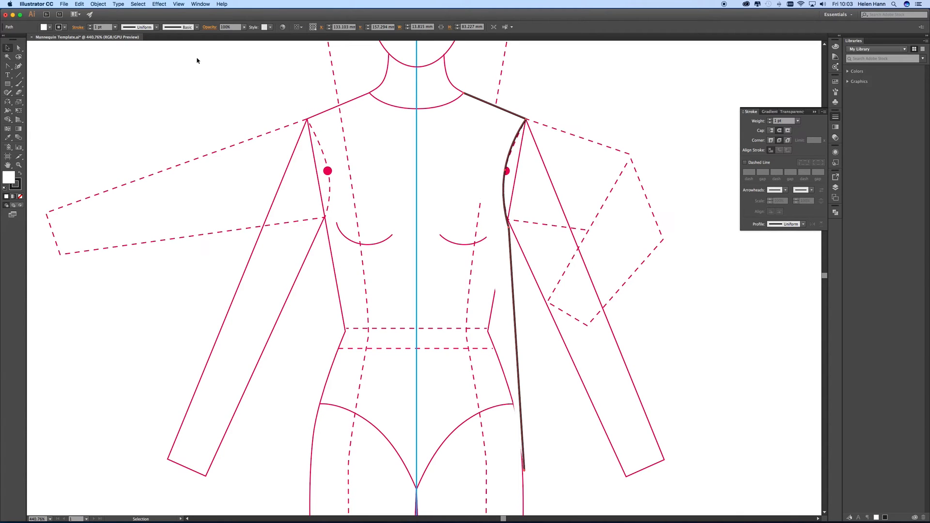
{"action": "left_click", "coordinate": [7, 103]}
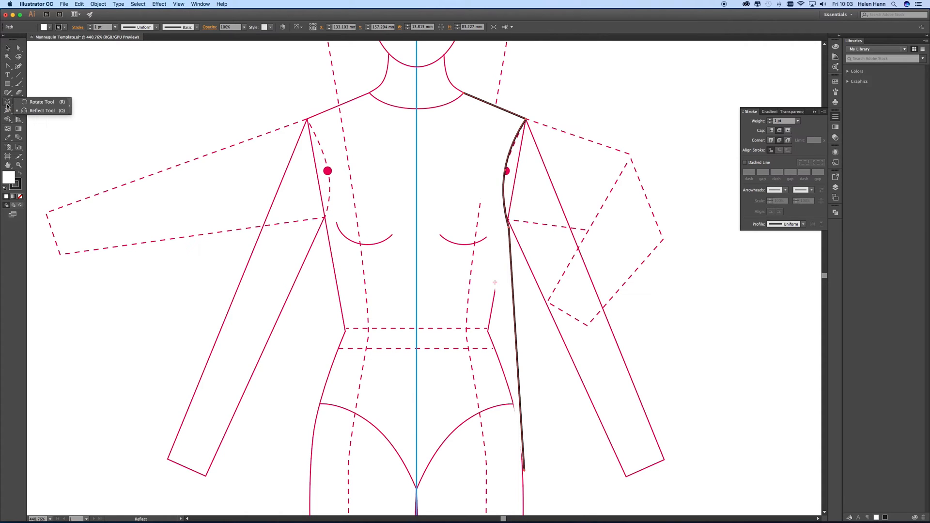
{"action": "left_click", "coordinate": [37, 112]}
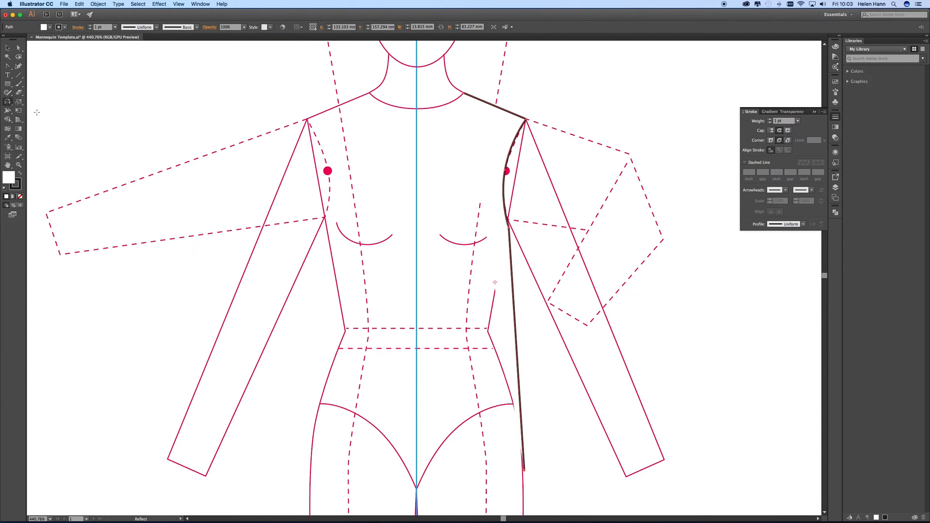
{"action": "left_click", "coordinate": [417, 157], "text": "alt"}
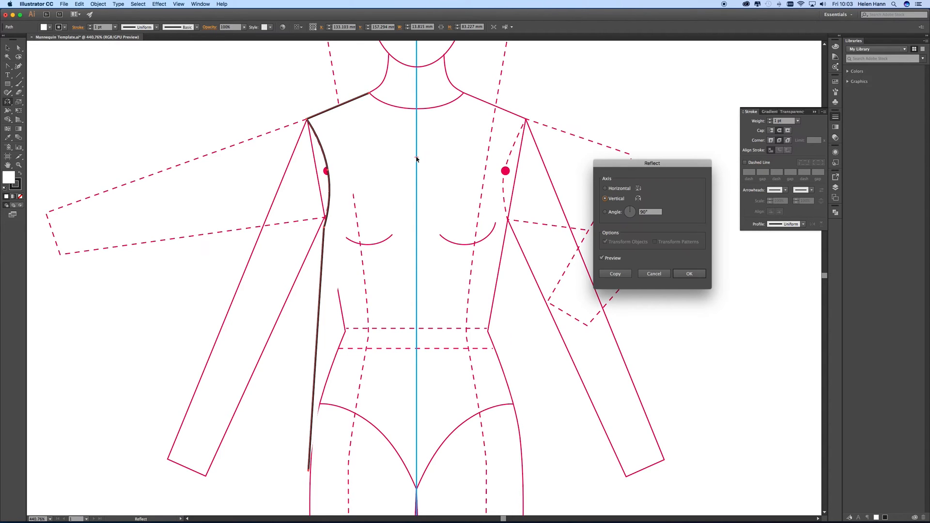
{"action": "left_click", "coordinate": [616, 274]}
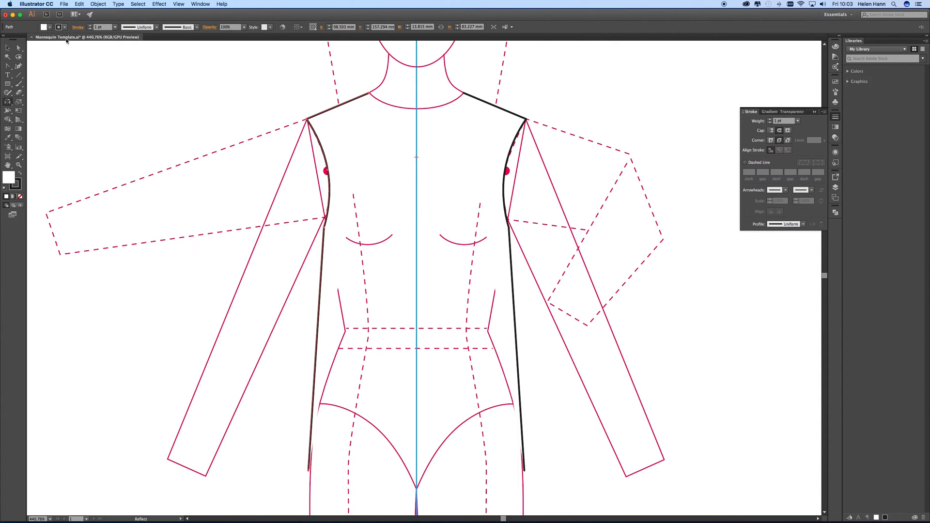
Select both bodice halves and join them at the neckline and hem into one closed shape.
{"action": "left_click", "coordinate": [8, 48]}
{"action": "left_click", "coordinate": [334, 96]}
{"action": "left_click", "coordinate": [337, 107]}
{"action": "left_click", "coordinate": [484, 105], "text": "shift"}
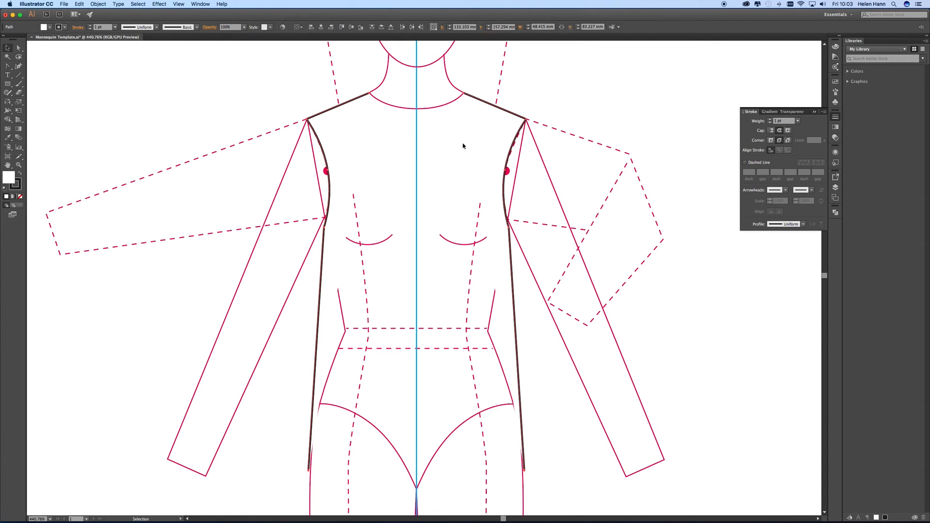
{"action": "right_click", "coordinate": [578, 107]}
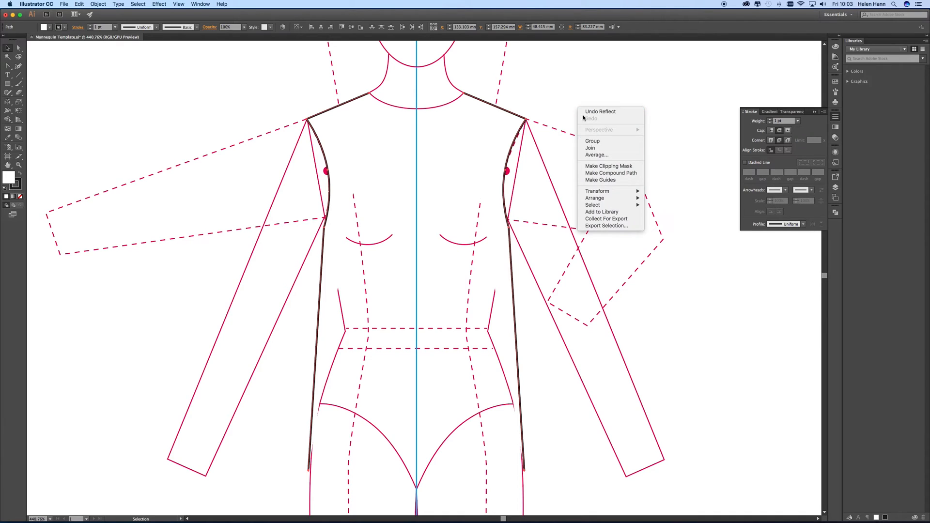
{"action": "left_click", "coordinate": [588, 148]}
{"action": "right_click", "coordinate": [586, 148]}
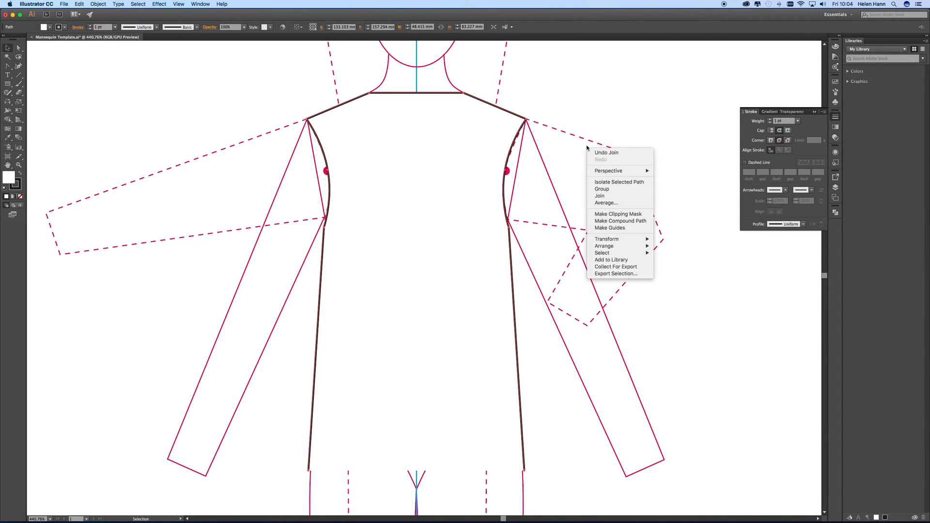
{"action": "left_click", "coordinate": [596, 196]}
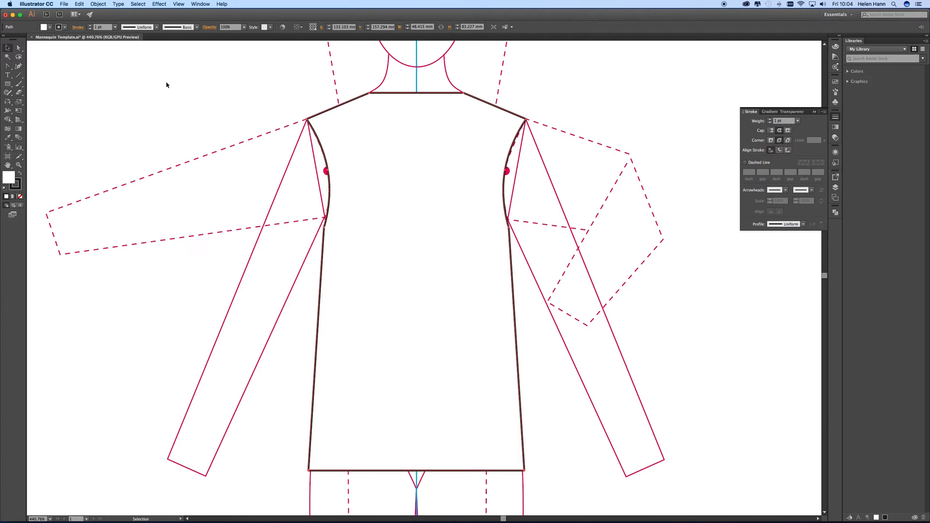
Add an anchor point at the centre of the neckline and lower it to about Y 83.6 mm to form a V-neck.
{"action": "left_click", "coordinate": [7, 66]}
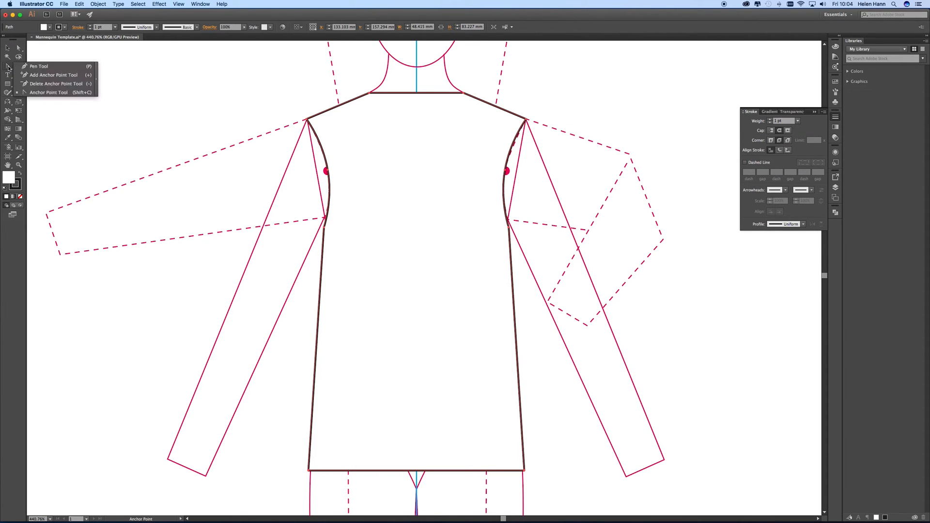
{"action": "left_click", "coordinate": [29, 75]}
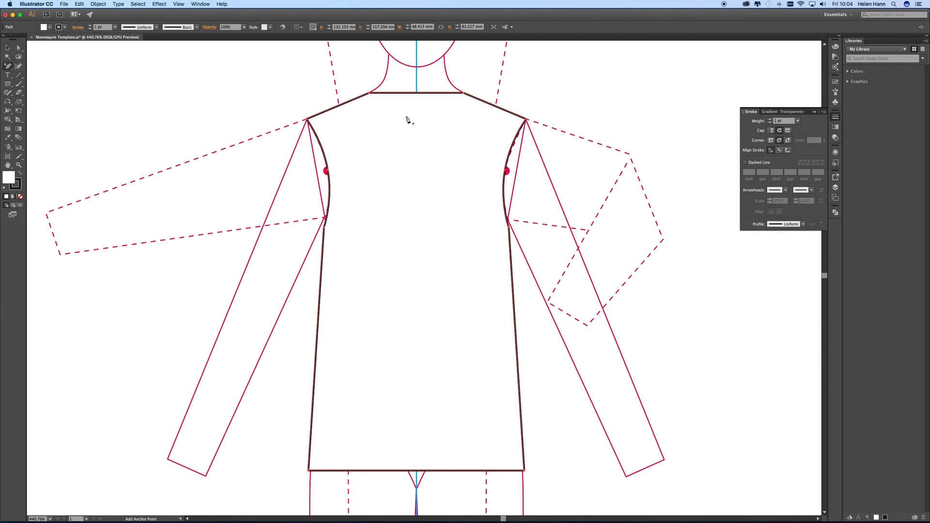
{"action": "left_click", "coordinate": [417, 93]}
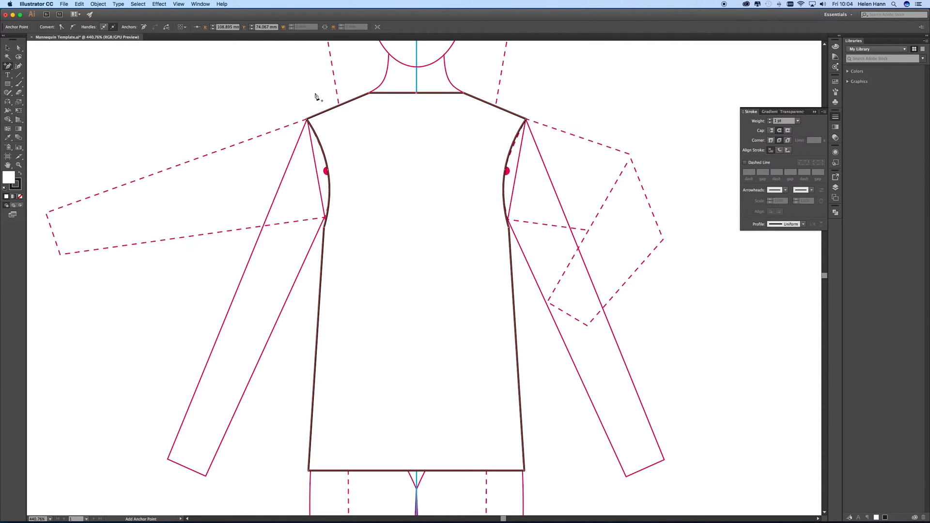
{"action": "key", "text": "Down"}
{"action": "key", "text": "Down"}
{"action": "key", "text": "Down"}
{"action": "key", "text": "Down"}
{"action": "key", "text": "Down"}
{"action": "key", "text": "Down"}
{"action": "key", "text": "Down"}
{"action": "key", "text": "Down"}
{"action": "key", "text": "Down"}
{"action": "key", "text": "Down"}
{"action": "key", "text": "Down"}
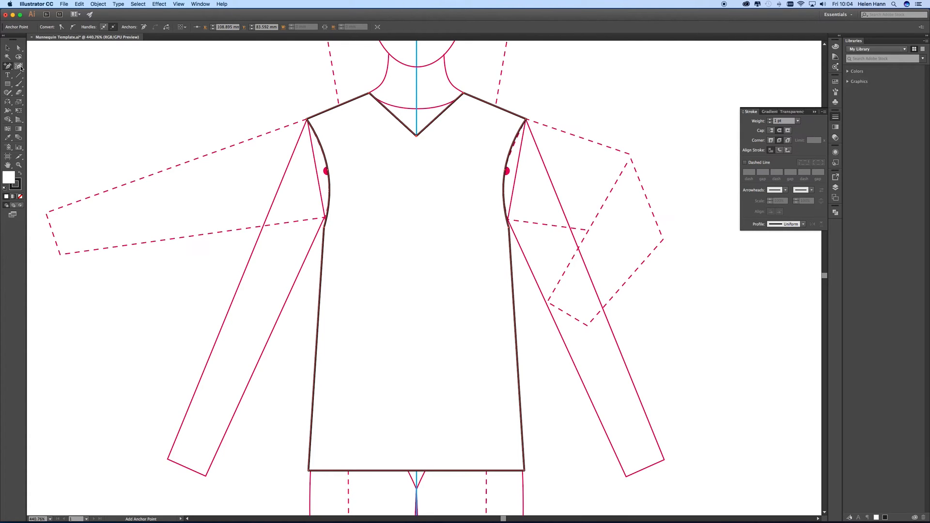
Add an anchor point at the centre of the hem and lower it to about Y 161.5 mm to form a point.
{"action": "left_click", "coordinate": [416, 471]}
{"action": "key", "text": "Down"}
{"action": "key", "text": "Down"}
{"action": "key", "text": "Down"}
{"action": "key", "text": "Down"}
{"action": "key", "text": "Down"}
{"action": "key", "text": "Down"}
{"action": "key", "text": "Down"}
{"action": "key", "text": "Down"}
{"action": "key", "text": "Down"}
{"action": "key", "text": "Down"}
{"action": "key", "text": "Down"}
{"action": "key", "text": "Down"}
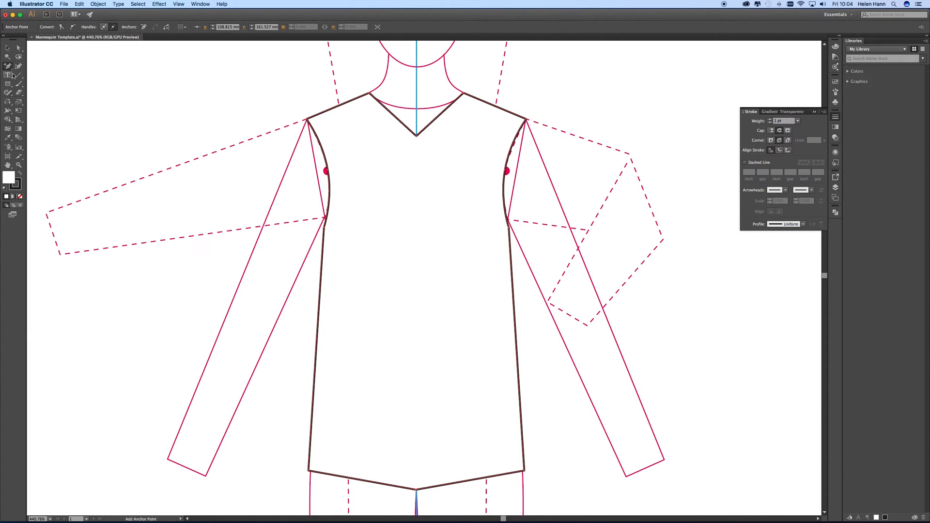
Convert the centre points of the V-neck and the pointed hem into smooth points with horizontal handles, rounding both edges.
{"action": "left_click", "coordinate": [9, 67]}
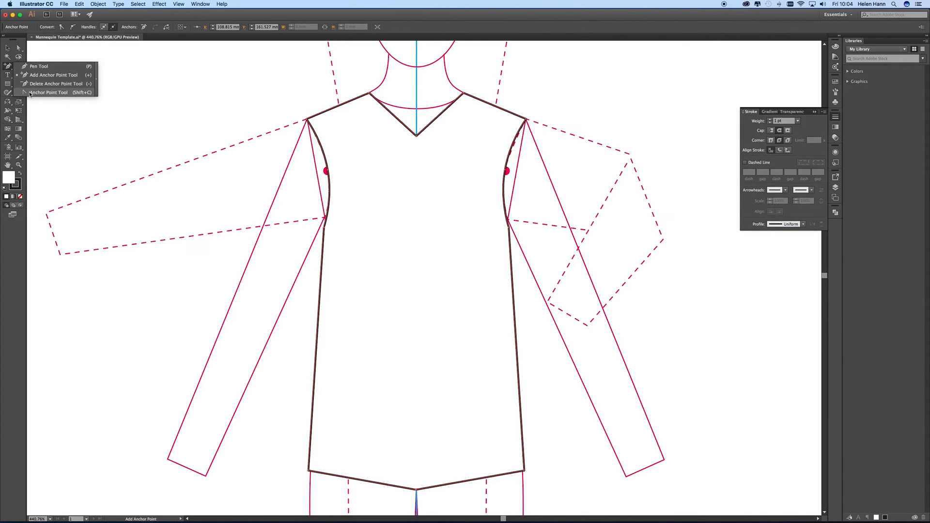
{"action": "left_click", "coordinate": [49, 93]}
{"action": "left_click_drag", "start_coordinate": [417, 137], "coordinate": [459, 139]}
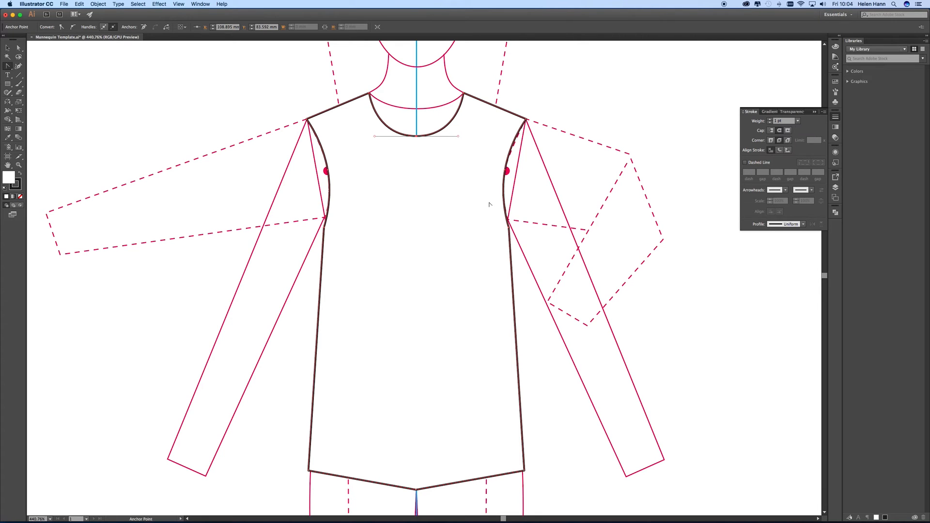
{"action": "left_click_drag", "start_coordinate": [417, 490], "coordinate": [349, 492]}
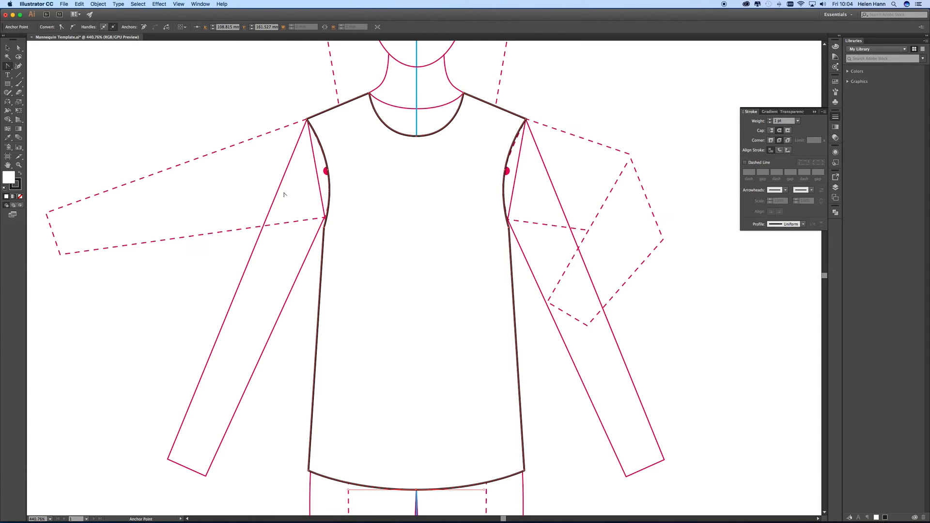
{"action": "left_click", "coordinate": [18, 47]}
{"action": "left_click", "coordinate": [171, 139]}
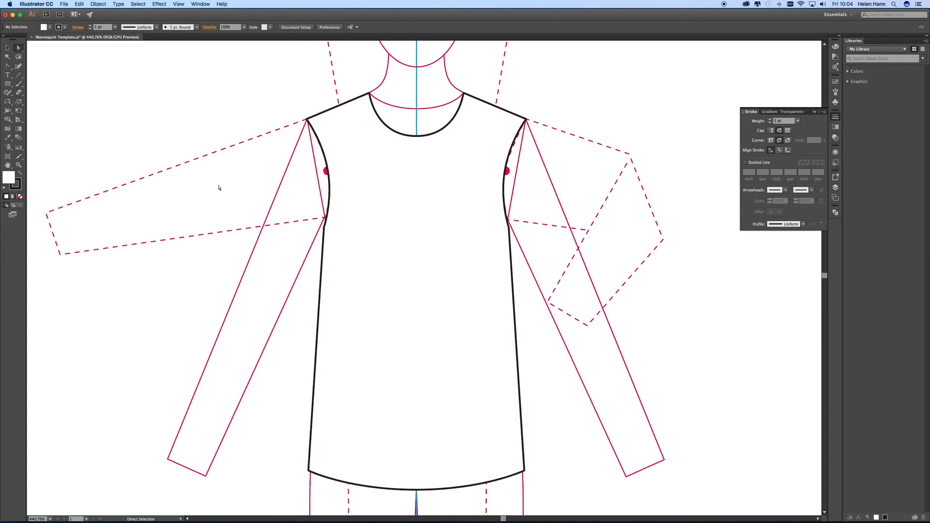
Copy the rounded front neckline curve from the bodice and paste it in front twice.
{"action": "left_click", "coordinate": [417, 138]}
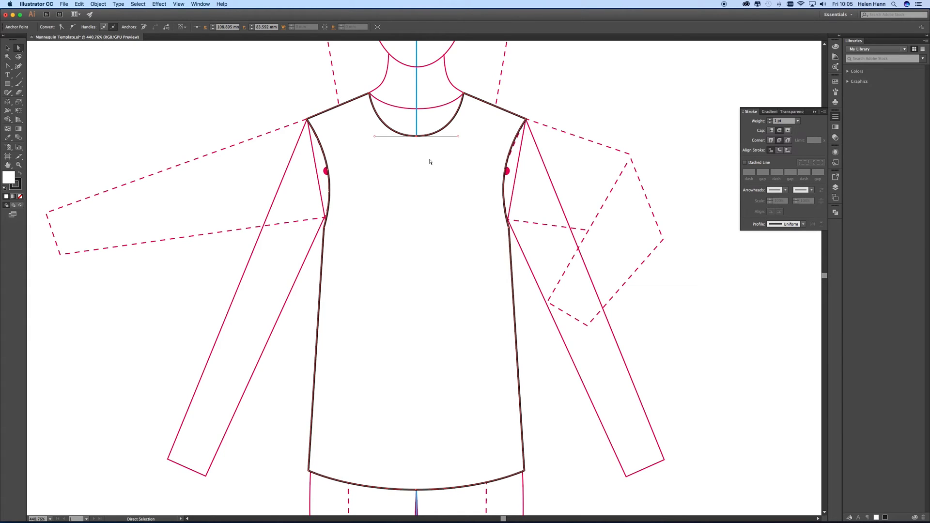
{"action": "left_click", "coordinate": [78, 4]}
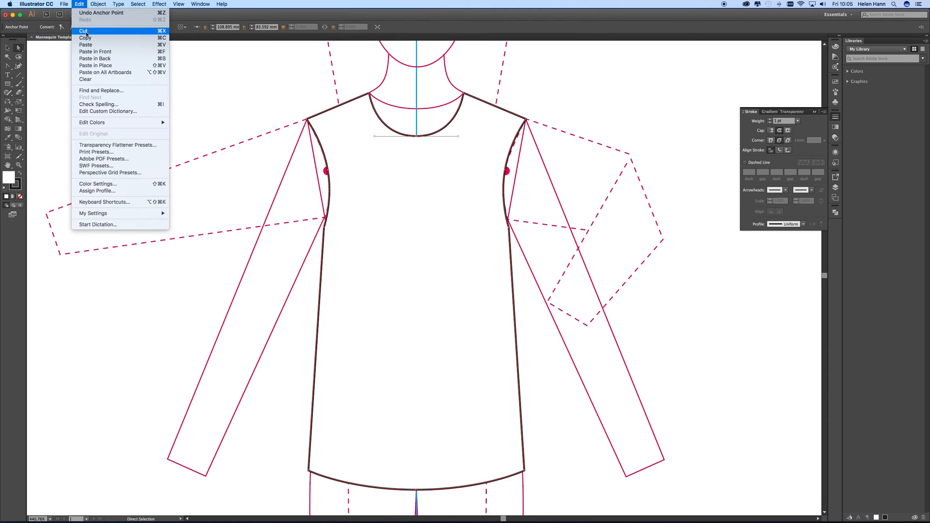
{"action": "left_click", "coordinate": [89, 39]}
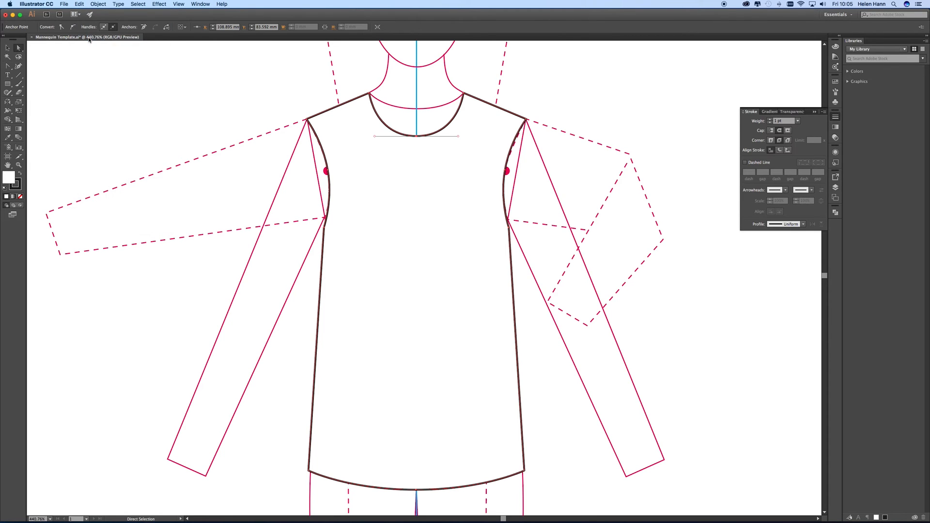
{"action": "left_click", "coordinate": [78, 4]}
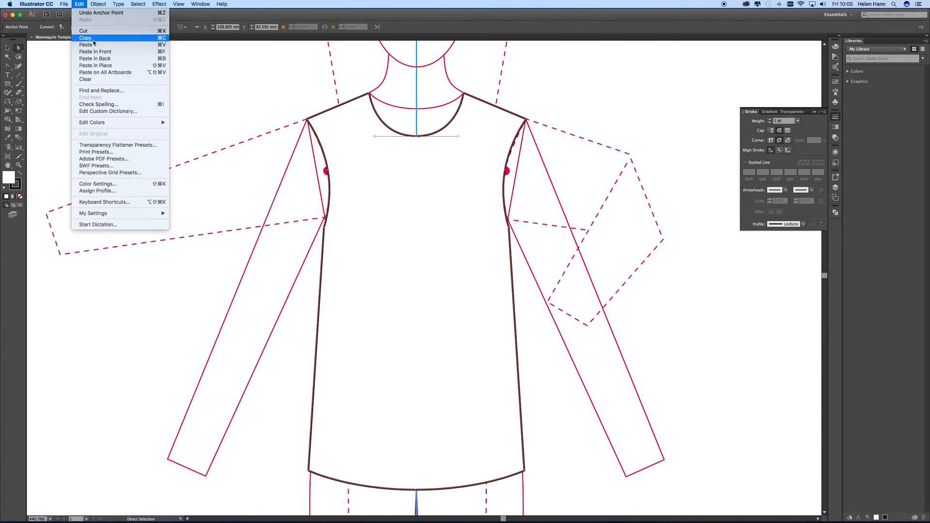
{"action": "left_click", "coordinate": [159, 54]}
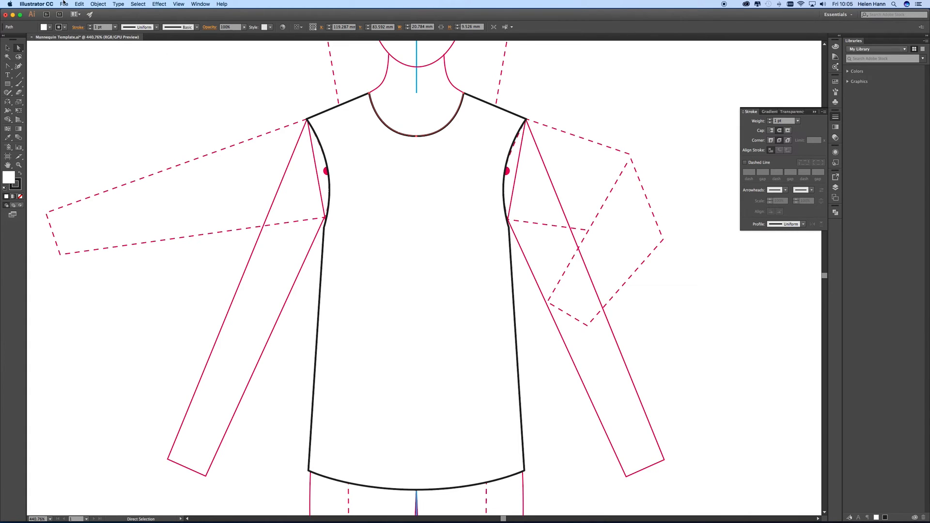
{"action": "left_click", "coordinate": [79, 4]}
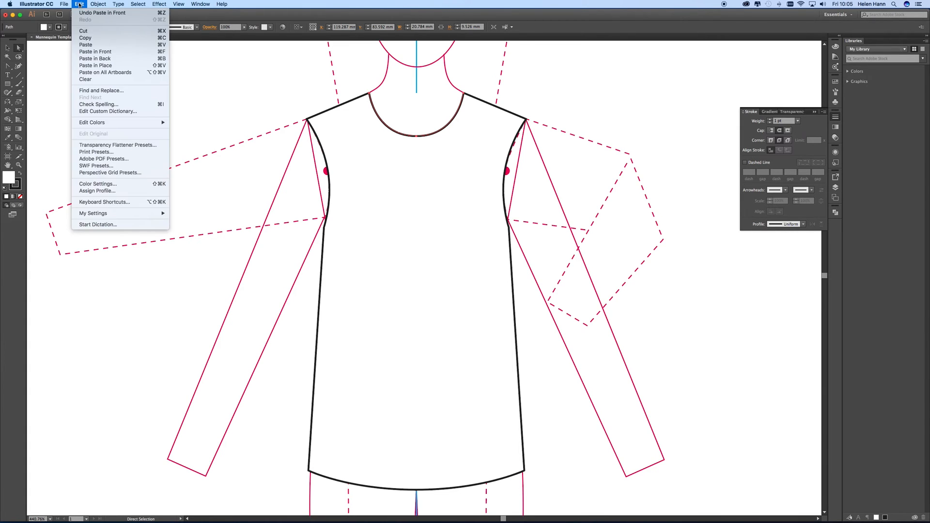
{"action": "left_click", "coordinate": [90, 53]}
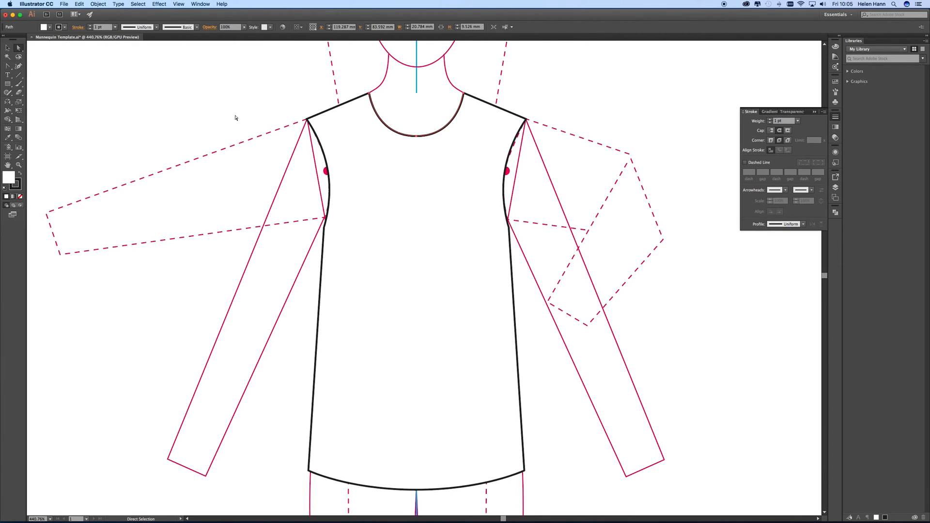
Lock the bodice shape, leaving the pasted neckline curves editable.
{"action": "left_click", "coordinate": [373, 168]}
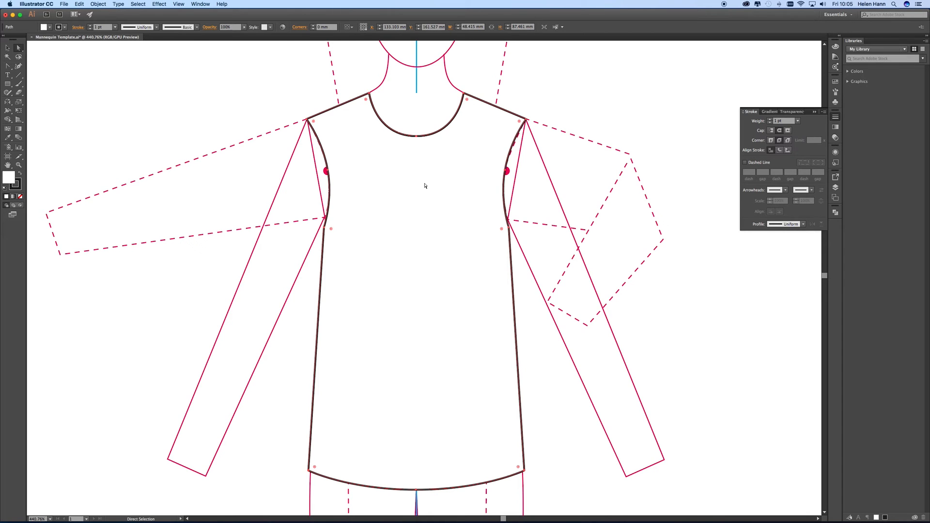
{"action": "left_click", "coordinate": [79, 4]}
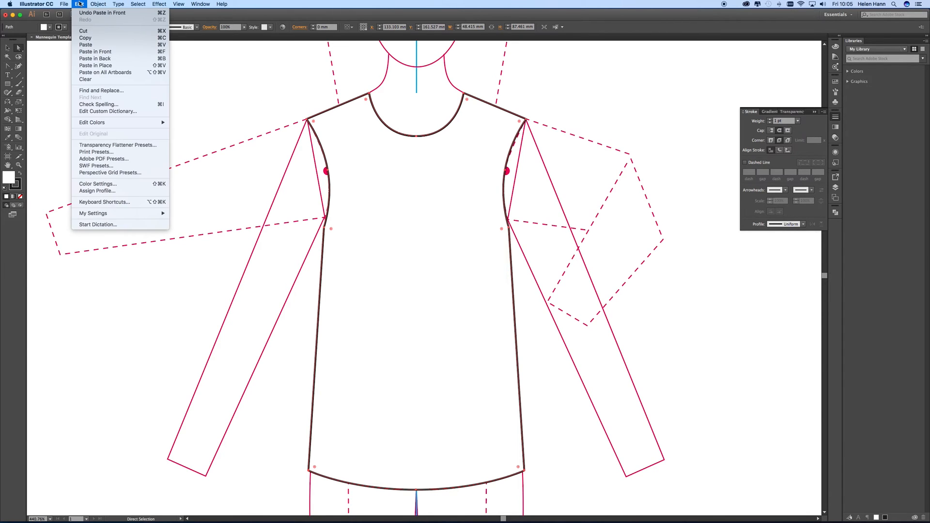
{"action": "mouse_move", "coordinate": [99, 4]}
{"action": "mouse_move", "coordinate": [105, 44]}
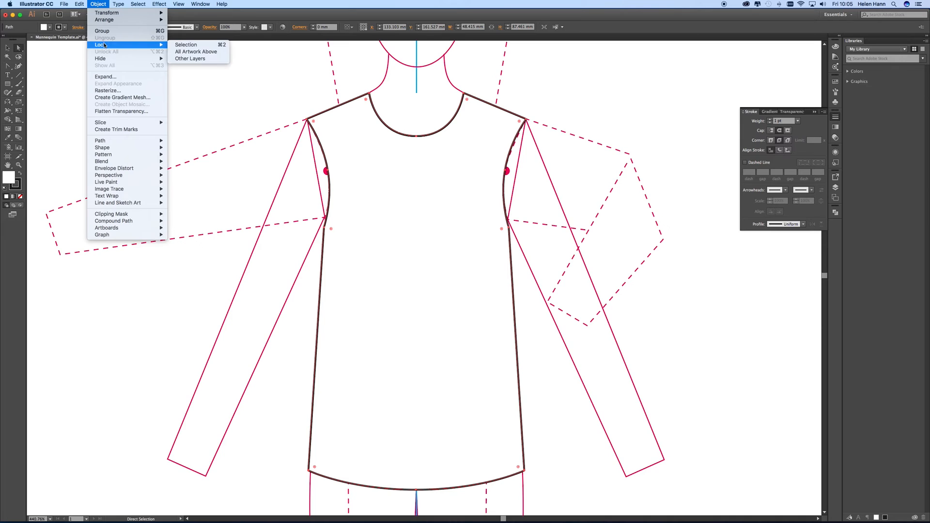
{"action": "left_click", "coordinate": [184, 48]}
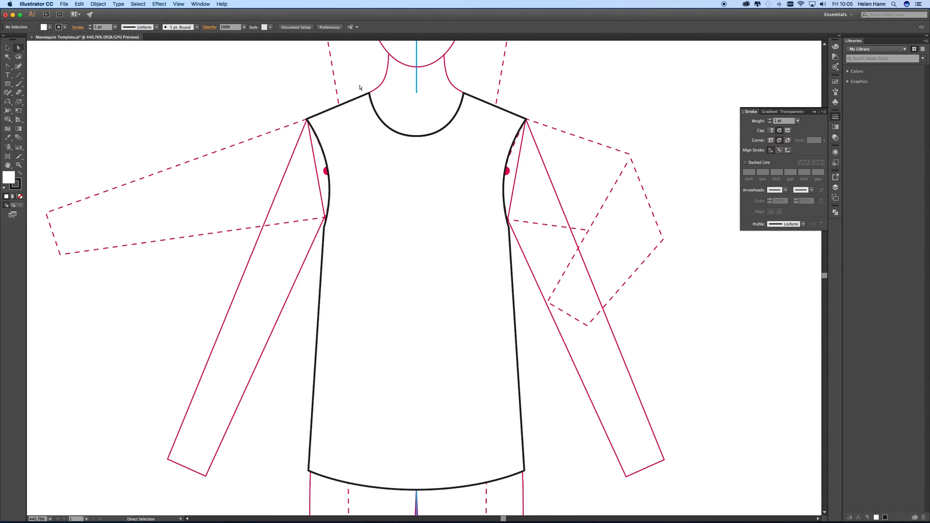
Raise the centre point of the upper neckline copy to about Y 76.2 mm to form the back neckline.
{"action": "left_click", "coordinate": [417, 137]}
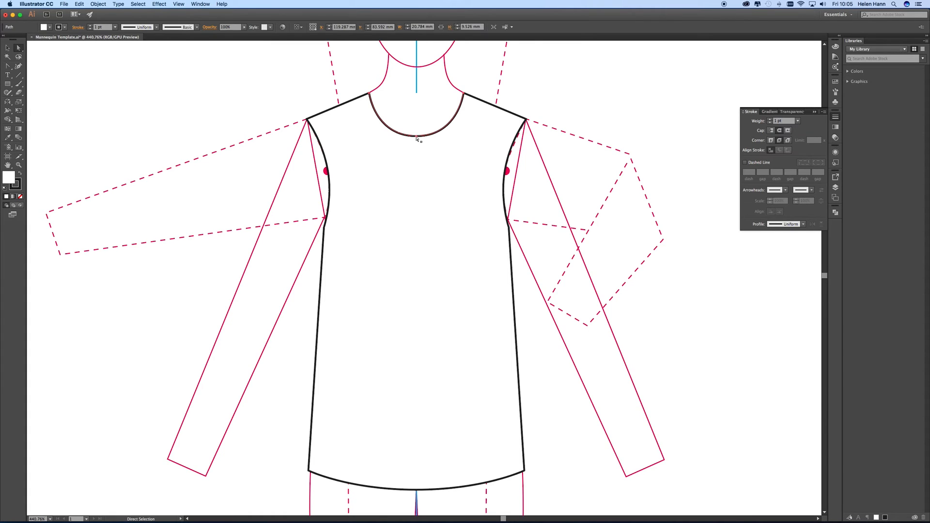
{"action": "left_click", "coordinate": [56, 67]}
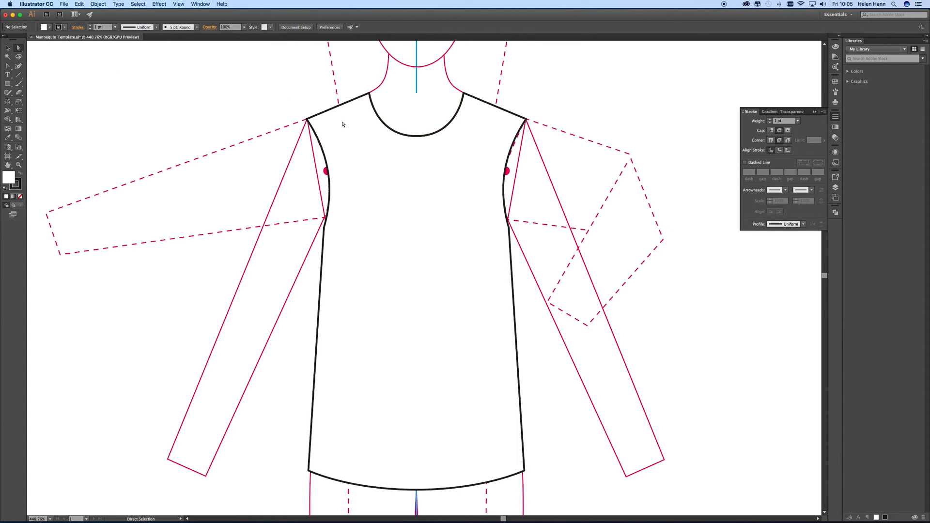
{"action": "left_click", "coordinate": [417, 137]}
{"action": "key", "text": "Up"}
{"action": "key", "text": "Up"}
{"action": "key", "text": "Up"}
{"action": "key", "text": "Up"}
{"action": "key", "text": "Up"}
{"action": "key", "text": "Up"}
{"action": "key", "text": "Up"}
{"action": "key", "text": "Up"}
{"action": "key", "text": "Up"}
{"action": "key", "text": "Up"}
{"action": "key", "text": "Up"}
{"action": "key", "text": "Up"}
{"action": "key", "text": "Up"}
{"action": "key", "text": "Up"}
{"action": "key", "text": "Up"}
{"action": "key", "text": "Up"}
{"action": "key", "text": "Up"}
{"action": "key", "text": "Up"}
{"action": "key", "text": "Up"}
{"action": "key", "text": "Up"}
{"action": "key", "text": "Up"}
{"action": "key", "text": "Up"}
{"action": "key", "text": "Up"}
{"action": "key", "text": "Up"}
{"action": "key", "text": "Up"}
{"action": "key", "text": "Up"}
{"action": "key", "text": "Up"}
{"action": "key", "text": "Up"}
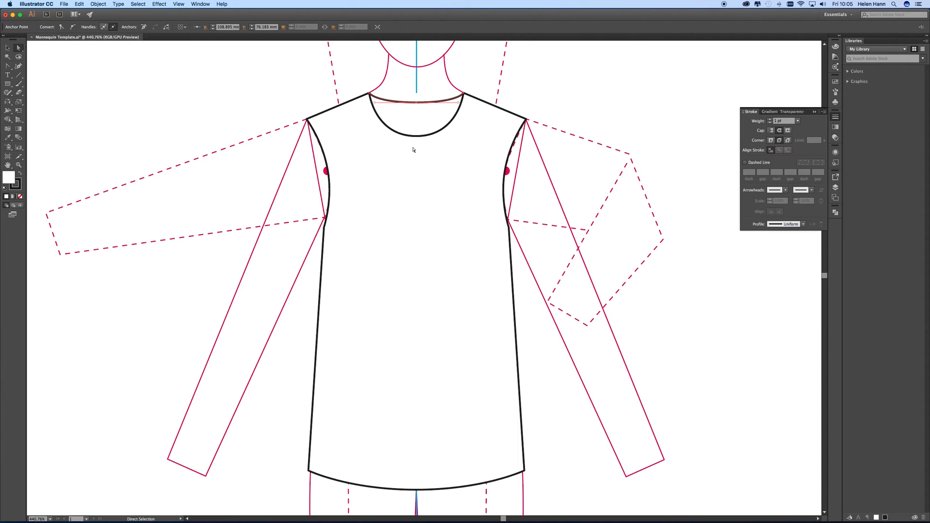
{"action": "left_click", "coordinate": [367, 85]}
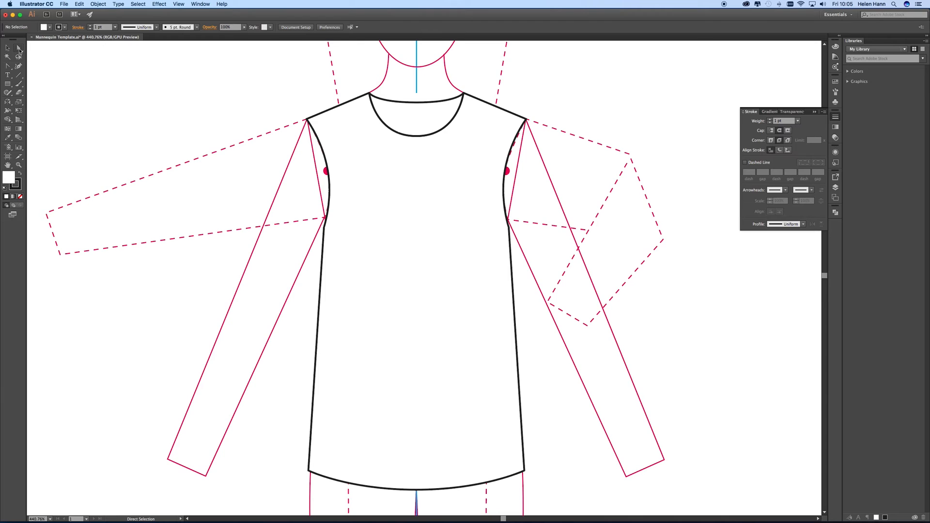
Join the front and back neckline curves at both shoulder ends into one closed shape.
{"action": "left_click_drag", "start_coordinate": [359, 86], "coordinate": [377, 103]}
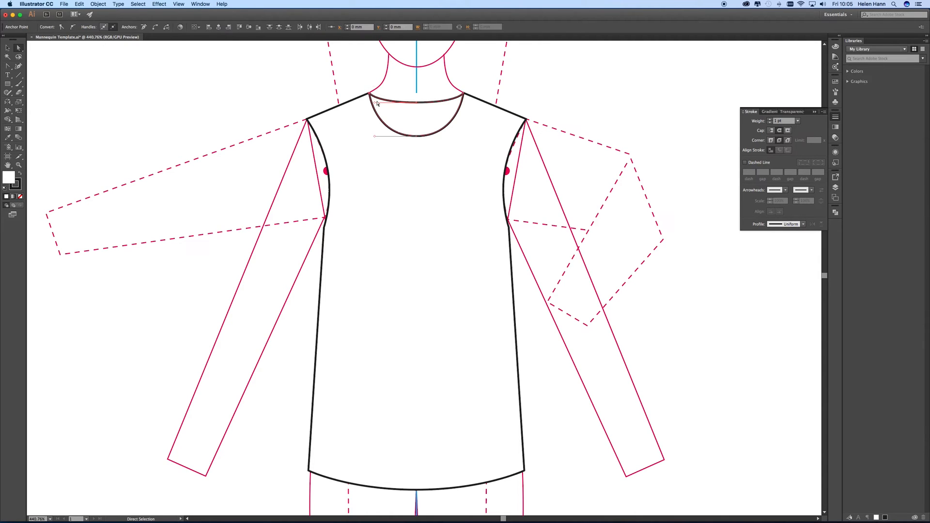
{"action": "right_click", "coordinate": [357, 76]}
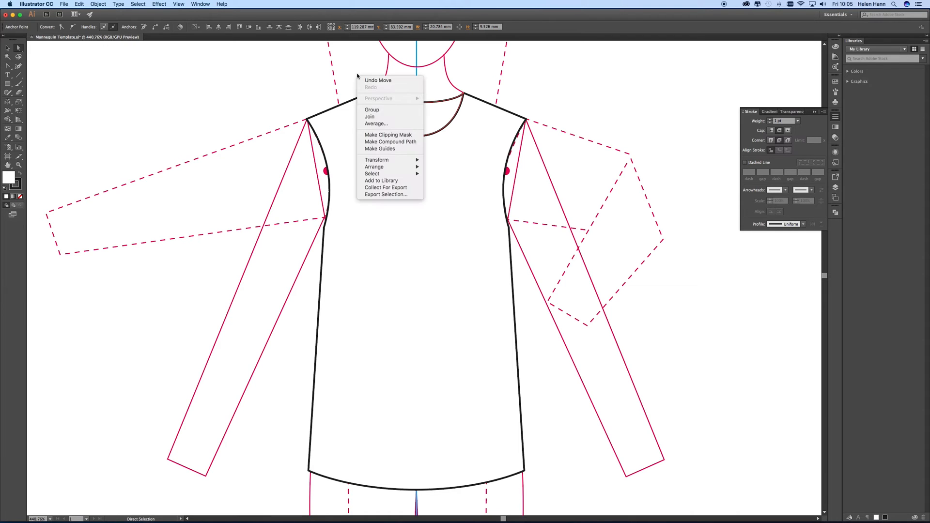
{"action": "left_click", "coordinate": [381, 118]}
{"action": "left_click_drag", "start_coordinate": [476, 87], "coordinate": [460, 96]}
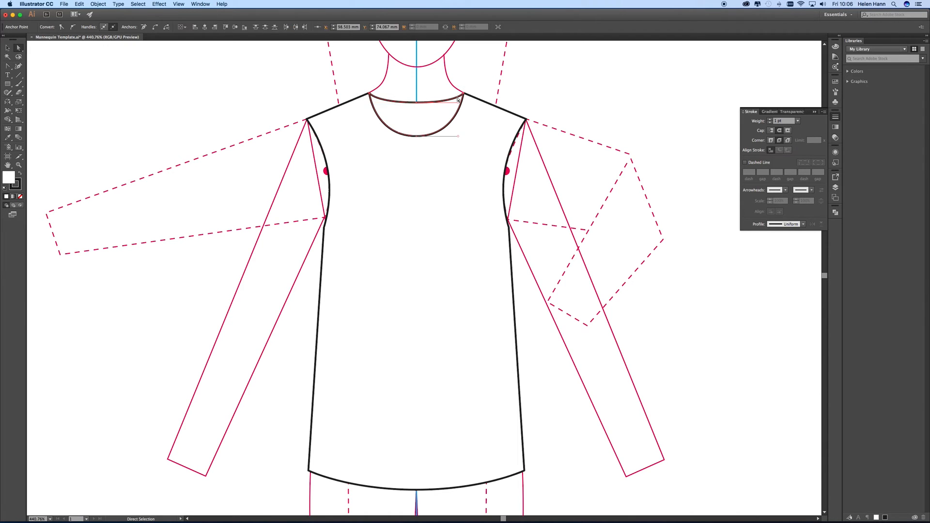
{"action": "right_click", "coordinate": [474, 80]}
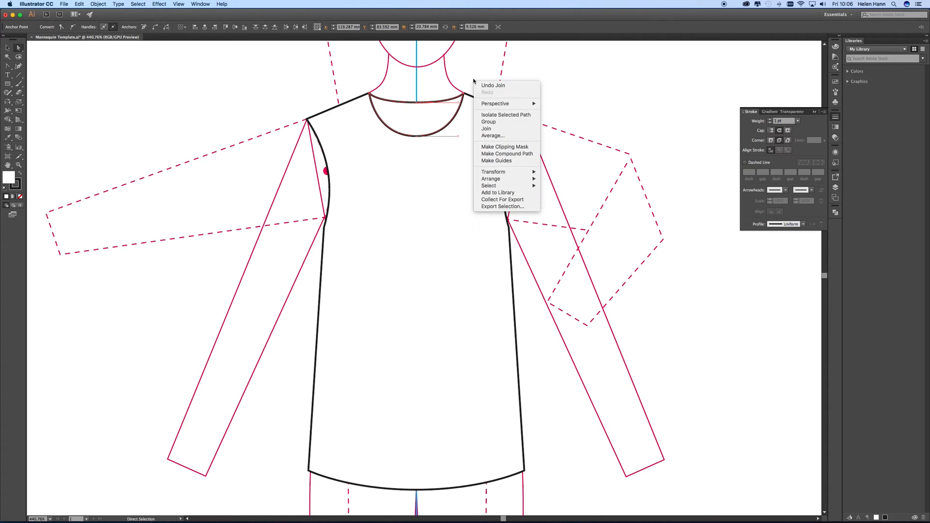
{"action": "left_click", "coordinate": [482, 130]}
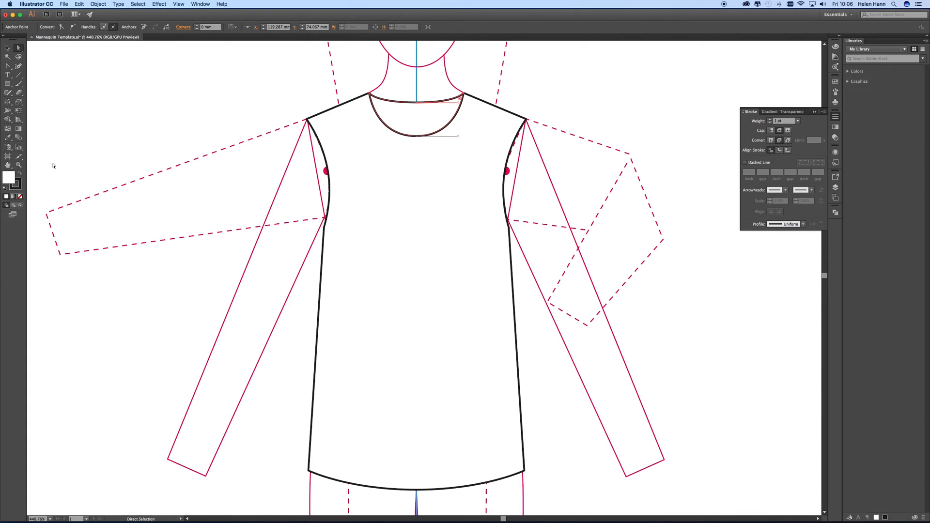
Fill the closed neck opening with light grey, RGB 188, 187, 187.
{"action": "double_click", "coordinate": [8, 179]}
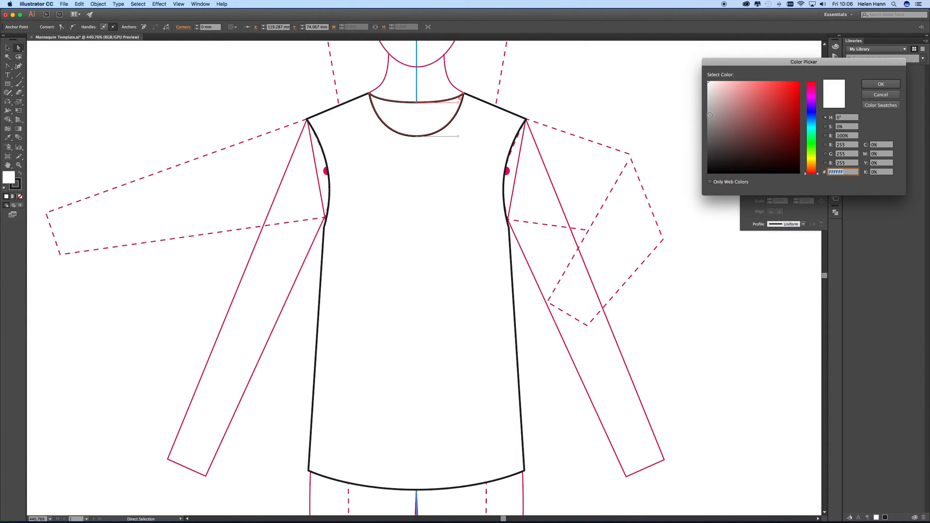
{"action": "left_click", "coordinate": [708, 106]}
{"action": "left_click", "coordinate": [879, 86]}
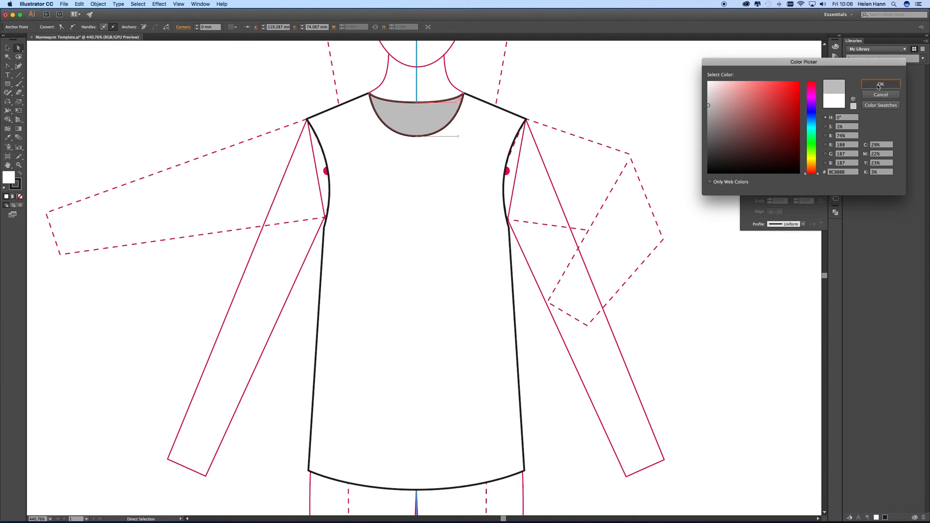
{"action": "left_click", "coordinate": [184, 68]}
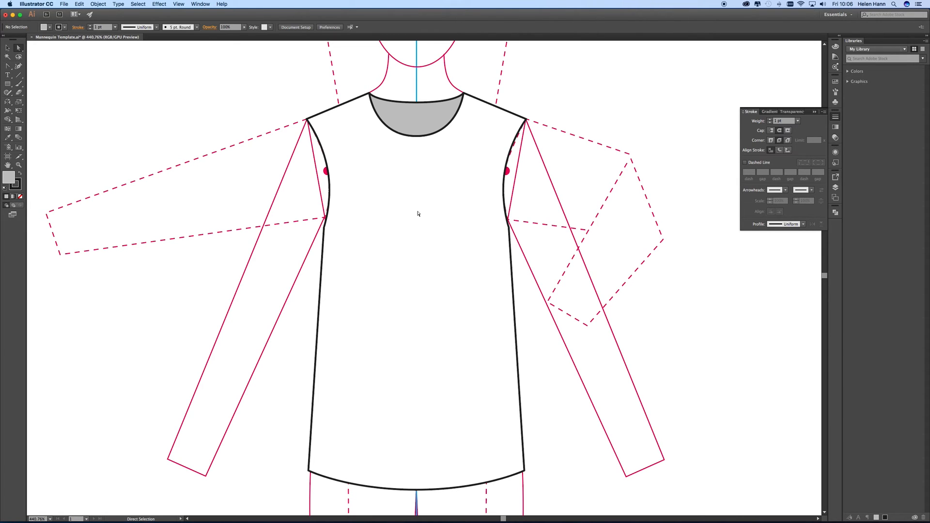
Unlock all locked artwork and clear the selection.
{"action": "scroll", "coordinate": [414, 208], "scroll_direction": "down", "scroll_amount": 2}
{"action": "left_click", "coordinate": [98, 5]}
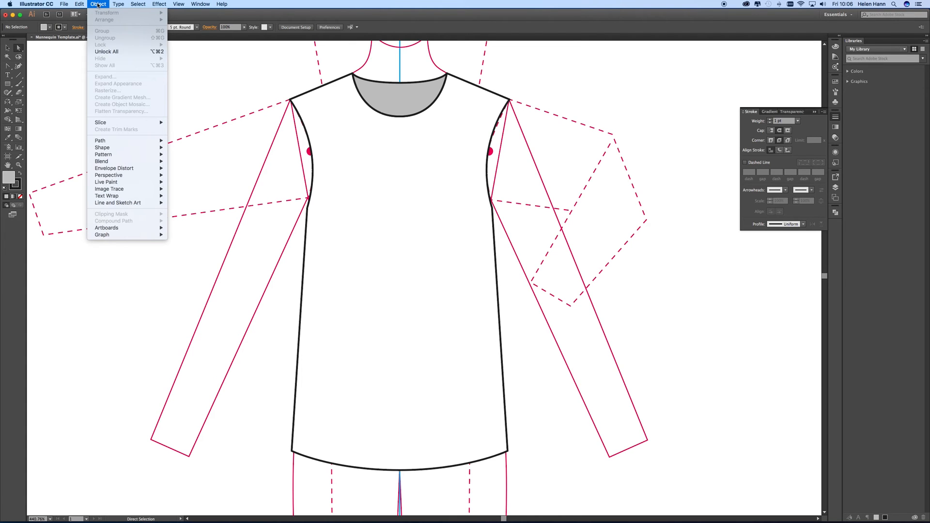
{"action": "left_click", "coordinate": [112, 51]}
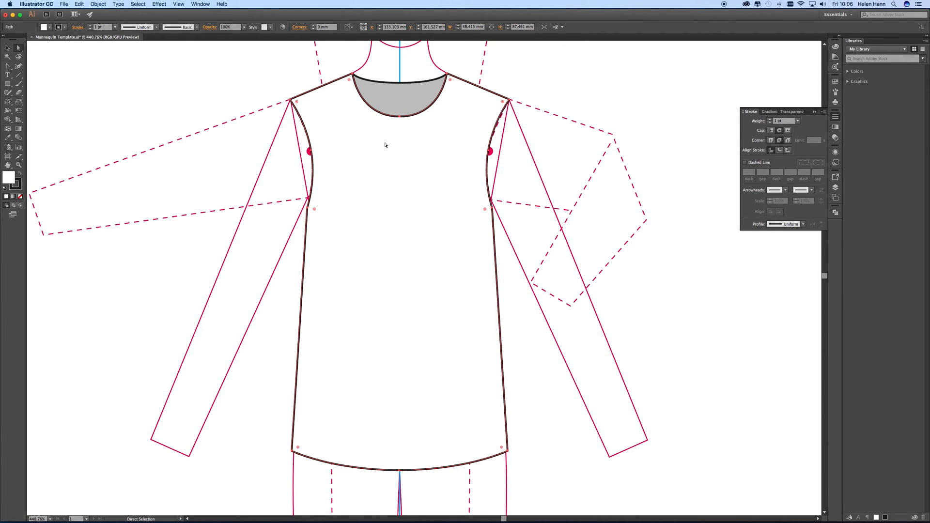
{"action": "left_click_drag", "start_coordinate": [7, 66], "coordinate": [24, 70]}
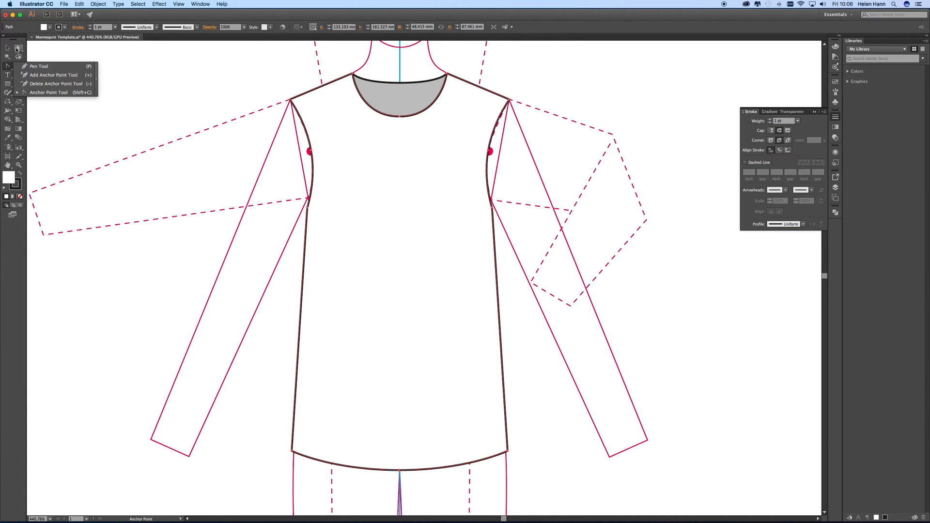
{"action": "left_click", "coordinate": [18, 48]}
{"action": "left_click", "coordinate": [138, 72]}
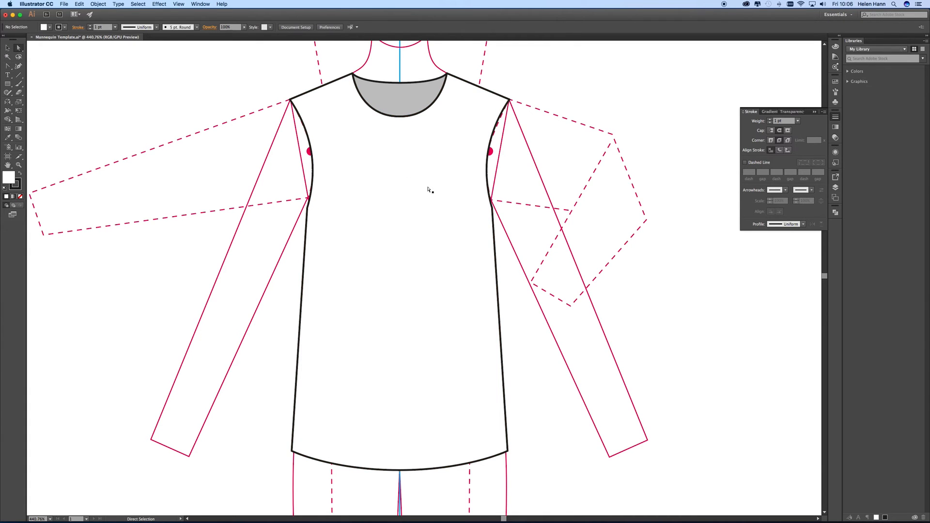
Copy the bodice's right-hand armhole curve and paste it in front.
{"action": "left_click", "coordinate": [490, 152]}
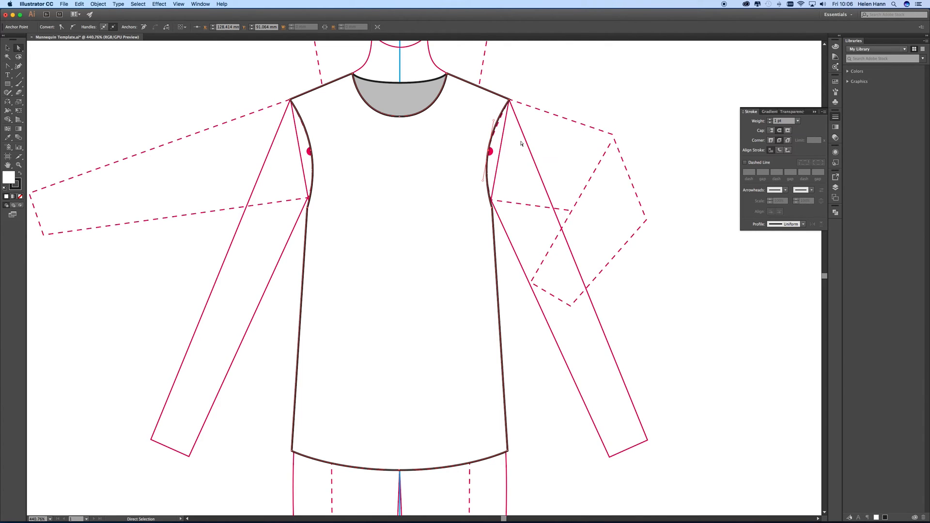
{"action": "left_click", "coordinate": [81, 4]}
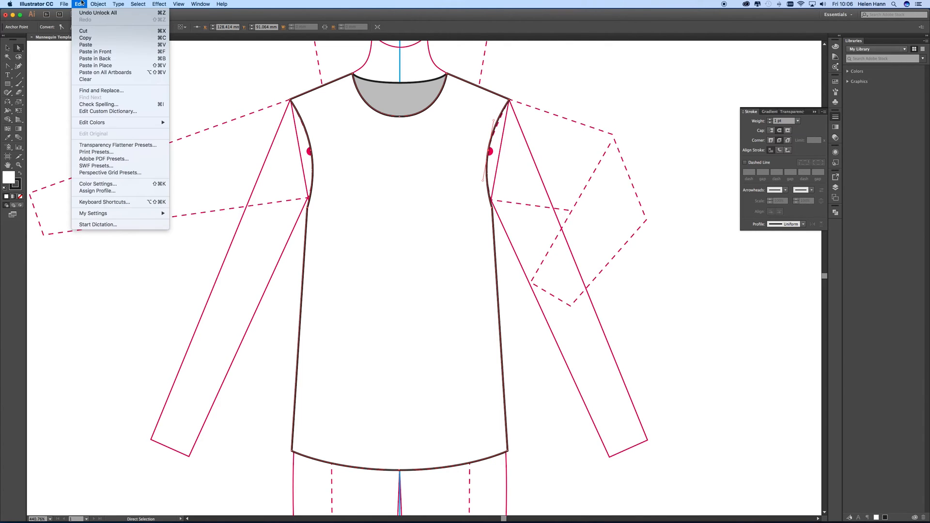
{"action": "left_click", "coordinate": [91, 39]}
{"action": "left_click", "coordinate": [80, 4]}
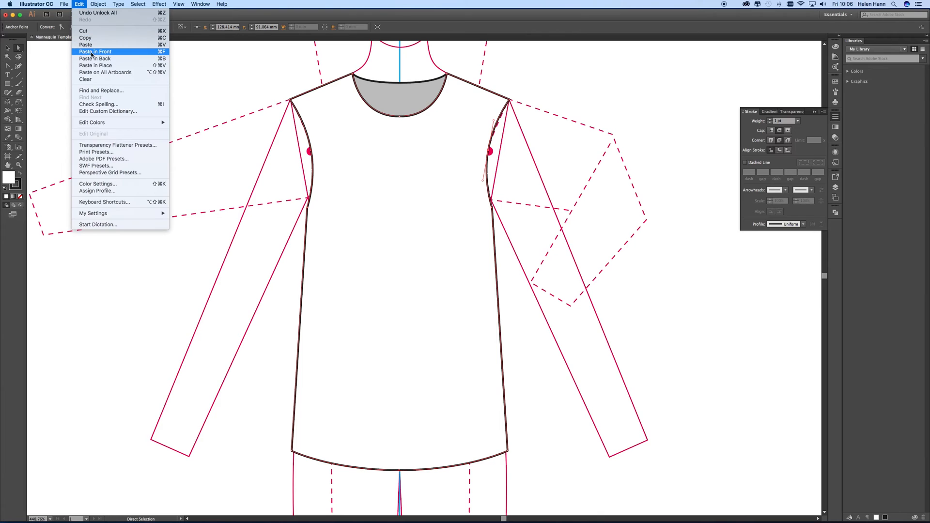
{"action": "left_click", "coordinate": [152, 56]}
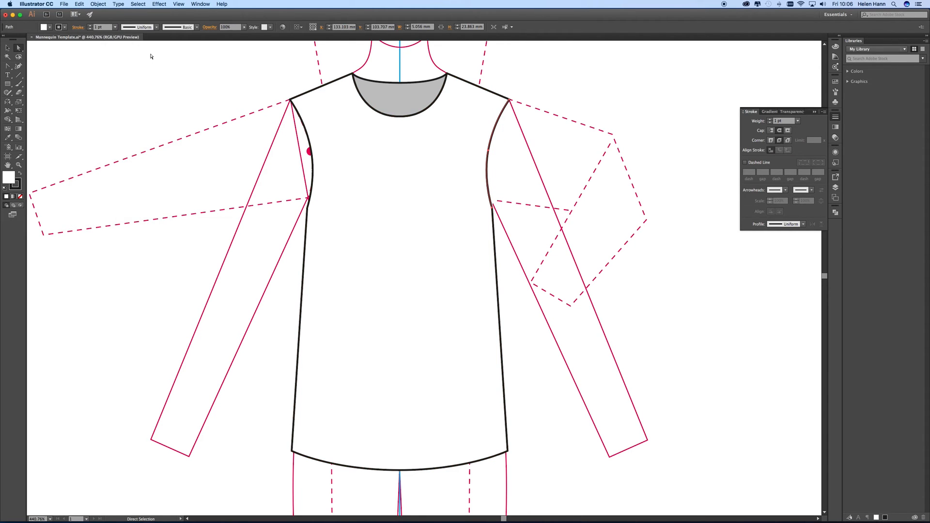
Join the copied armhole curve's two ends with a straight line and add two anchor points along that line.
{"action": "right_click", "coordinate": [564, 140]}
{"action": "left_click", "coordinate": [582, 188]}
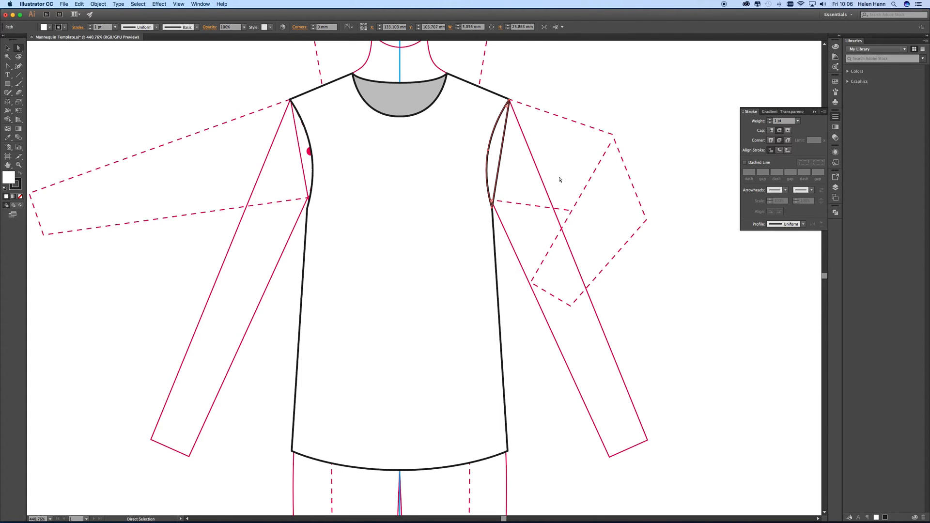
{"action": "left_click", "coordinate": [9, 66]}
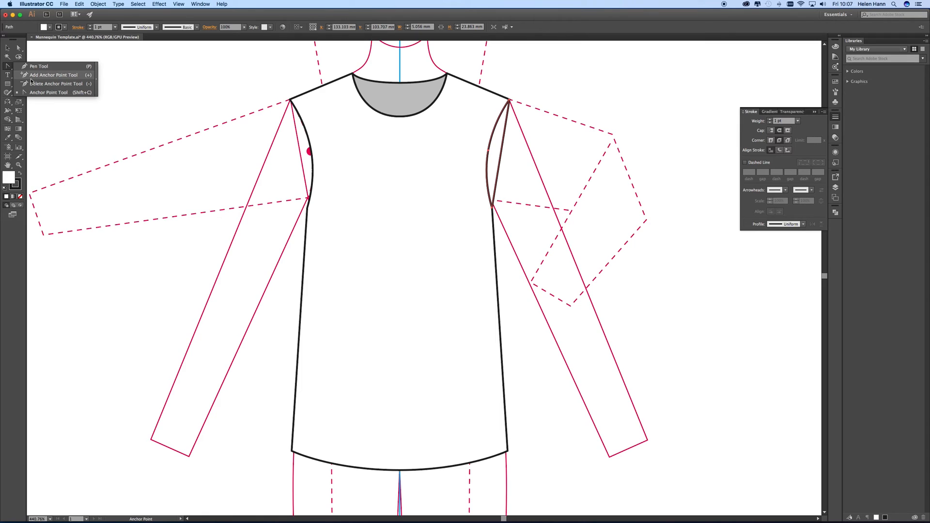
{"action": "left_click", "coordinate": [69, 78]}
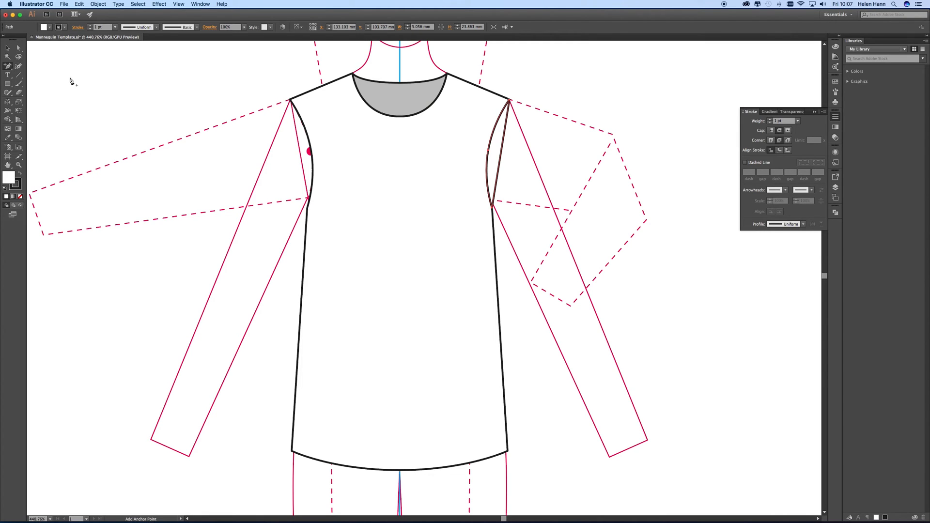
{"action": "left_click", "coordinate": [507, 127]}
{"action": "left_click", "coordinate": [498, 186]}
Move the new anchor points out to the mannequin's arm lines to form a short sleeve with a slanted hem.
{"action": "left_click", "coordinate": [18, 47]}
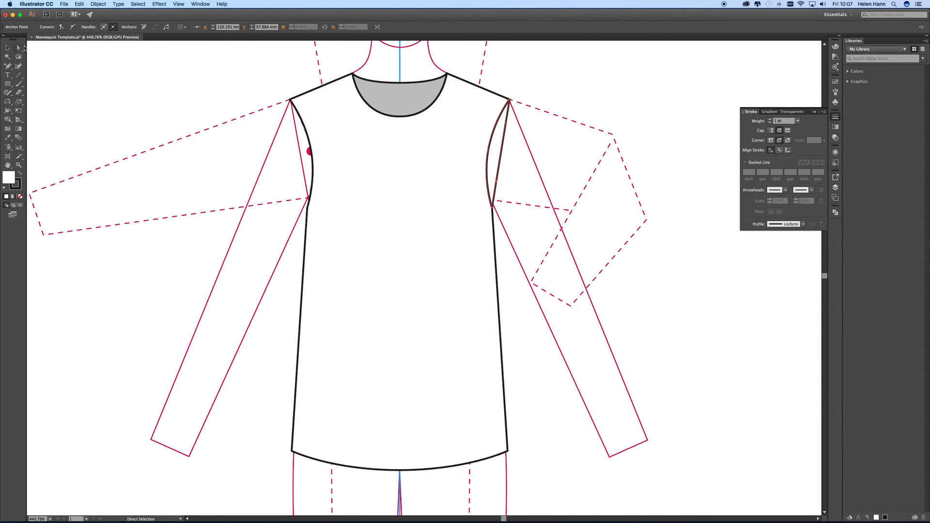
{"action": "left_click_drag", "start_coordinate": [502, 149], "coordinate": [550, 194]}
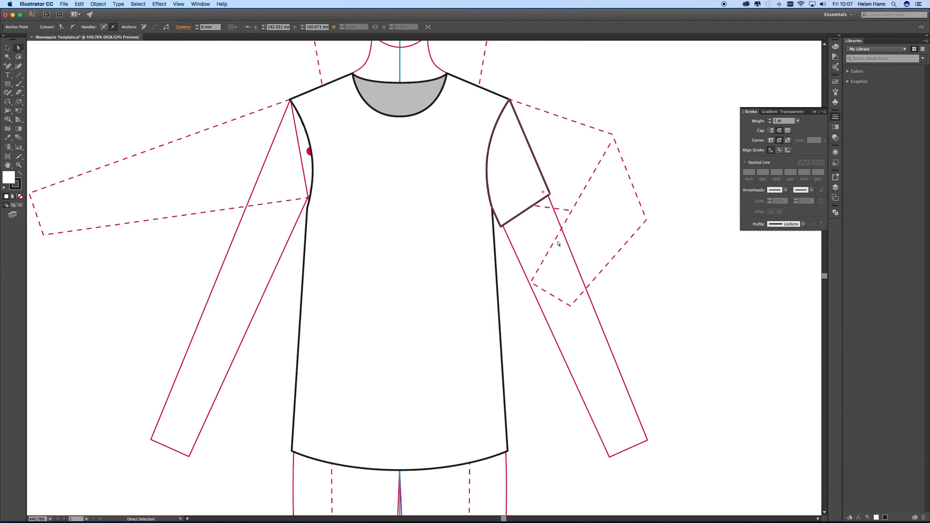
{"action": "left_click_drag", "start_coordinate": [552, 195], "coordinate": [555, 204]}
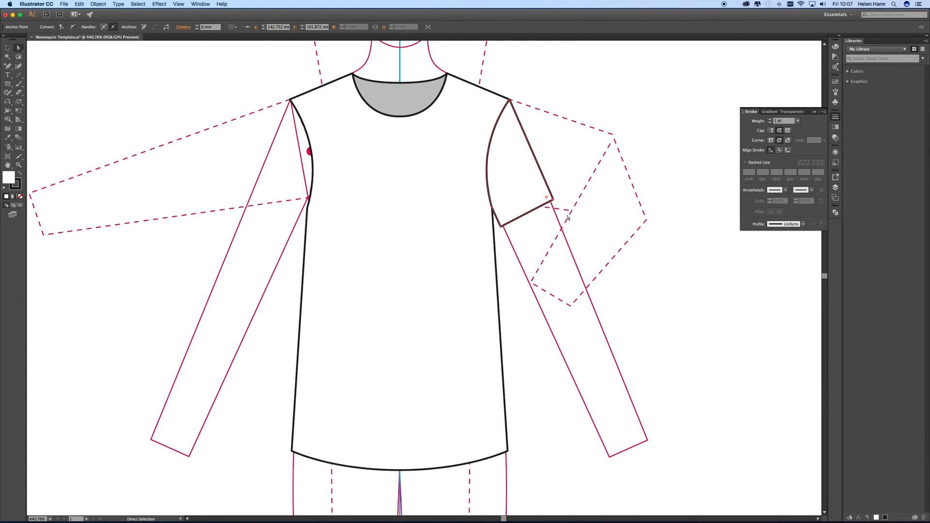
{"action": "left_click", "coordinate": [573, 180]}
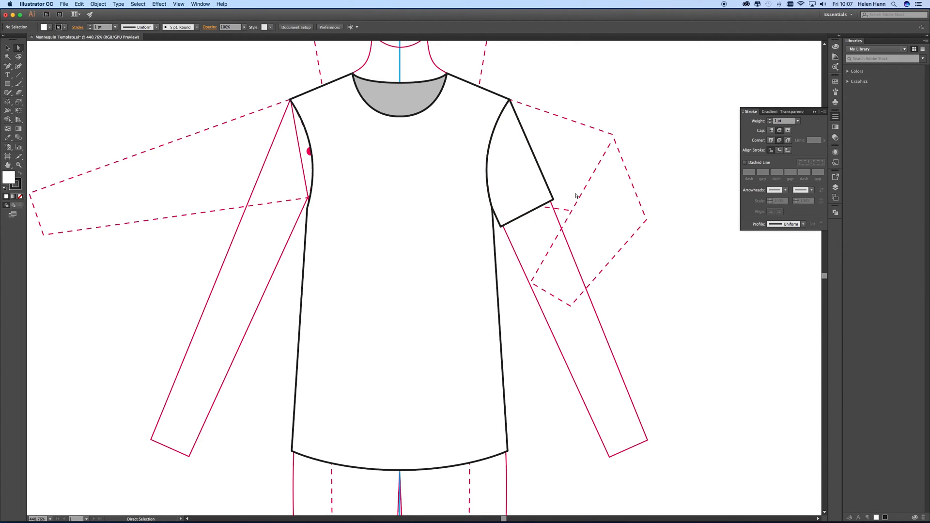
Offset the sleeve outline inward by -1 pt with miter joins.
{"action": "left_click", "coordinate": [529, 213]}
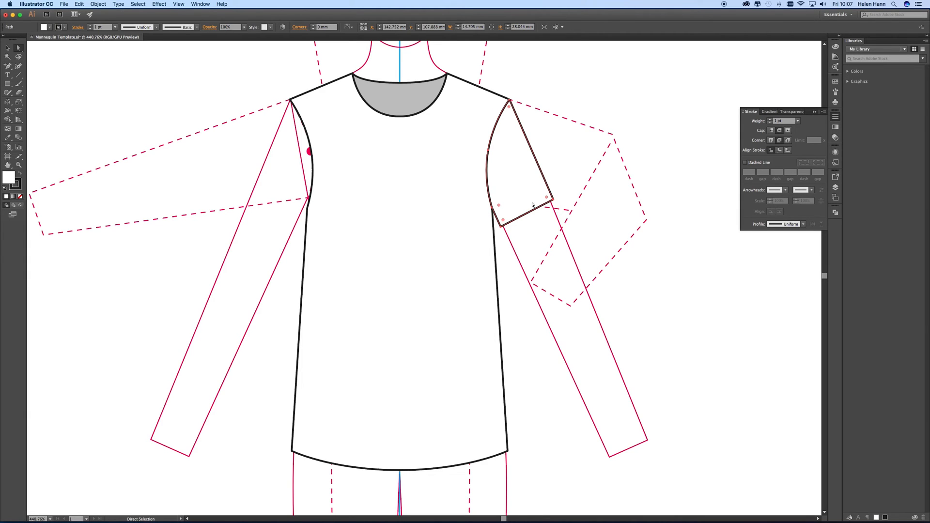
{"action": "left_click", "coordinate": [98, 5]}
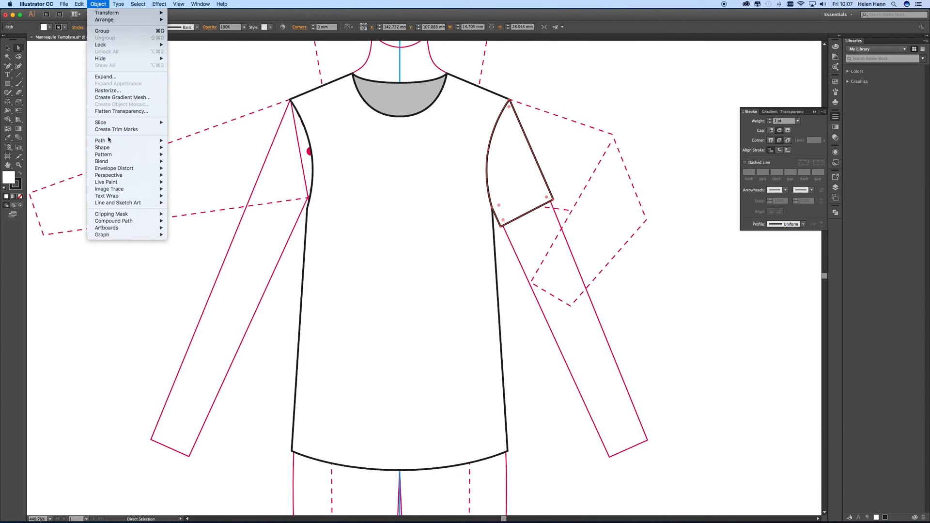
{"action": "mouse_move", "coordinate": [111, 140]}
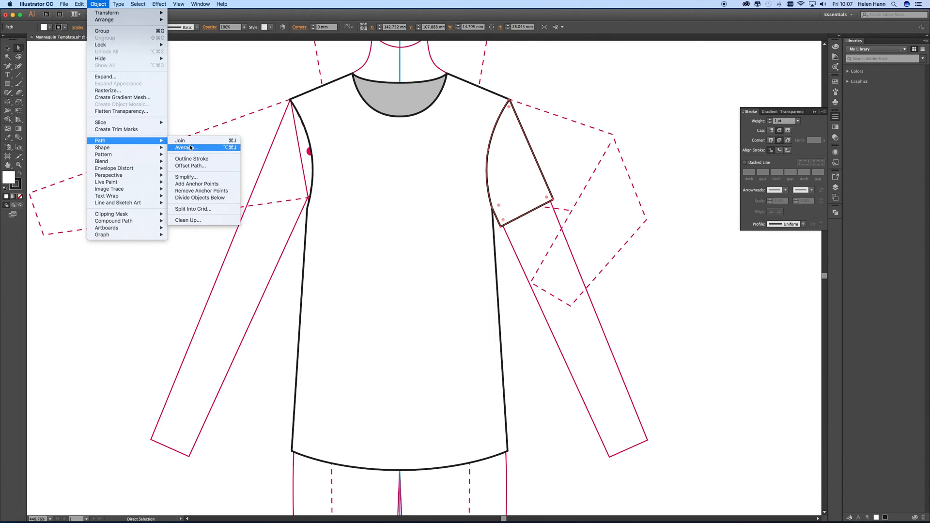
{"action": "left_click", "coordinate": [193, 166]}
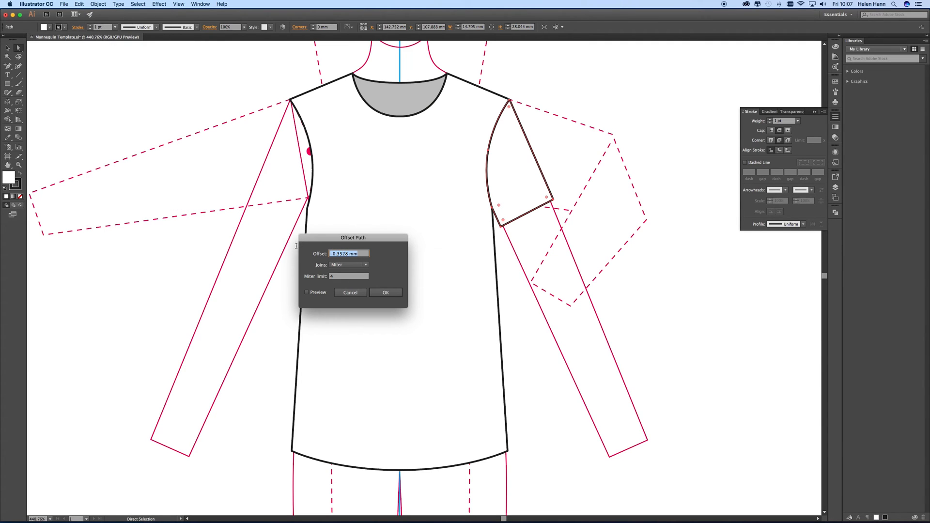
{"action": "type", "text": "-2pt"}
{"action": "left_click", "coordinate": [311, 293]}
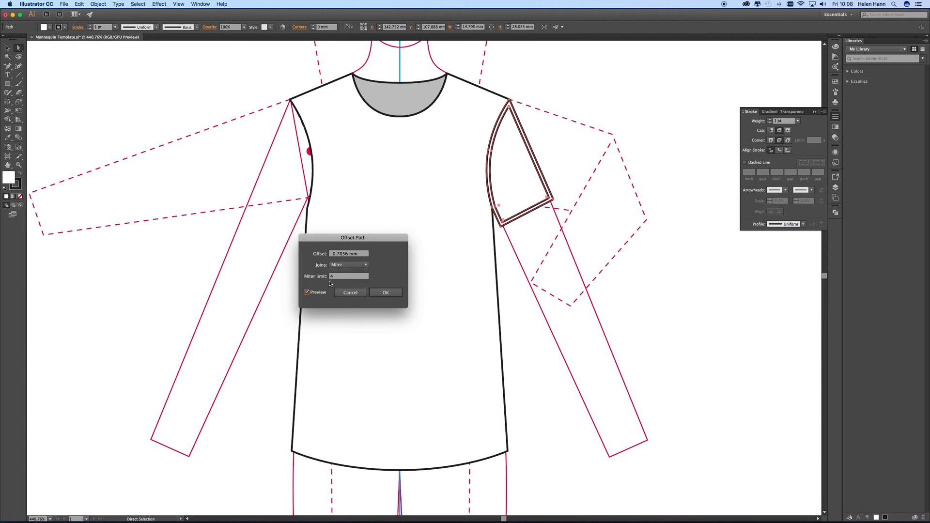
{"action": "left_click_drag", "start_coordinate": [360, 256], "coordinate": [331, 256]}
{"action": "type", "text": "-1pt"}
{"action": "left_click", "coordinate": [313, 294]}
{"action": "left_click", "coordinate": [312, 293]}
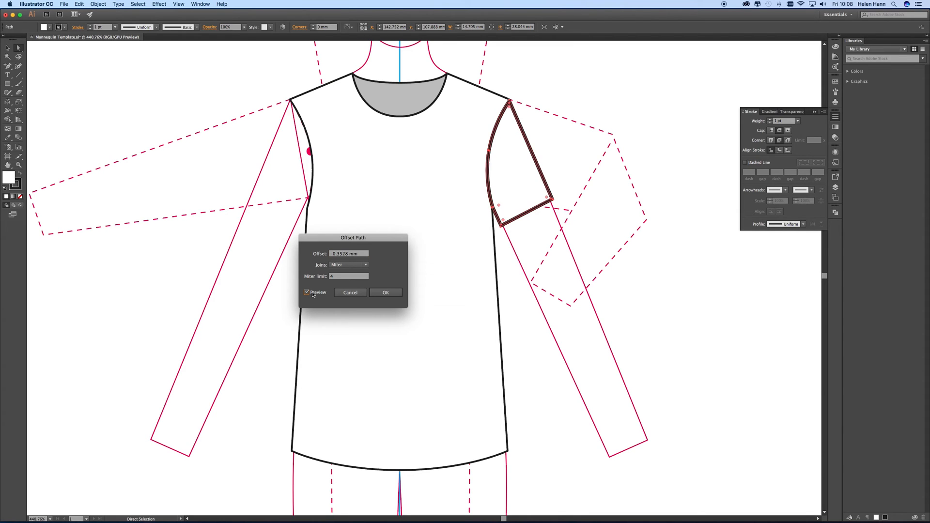
{"action": "left_click", "coordinate": [386, 293]}
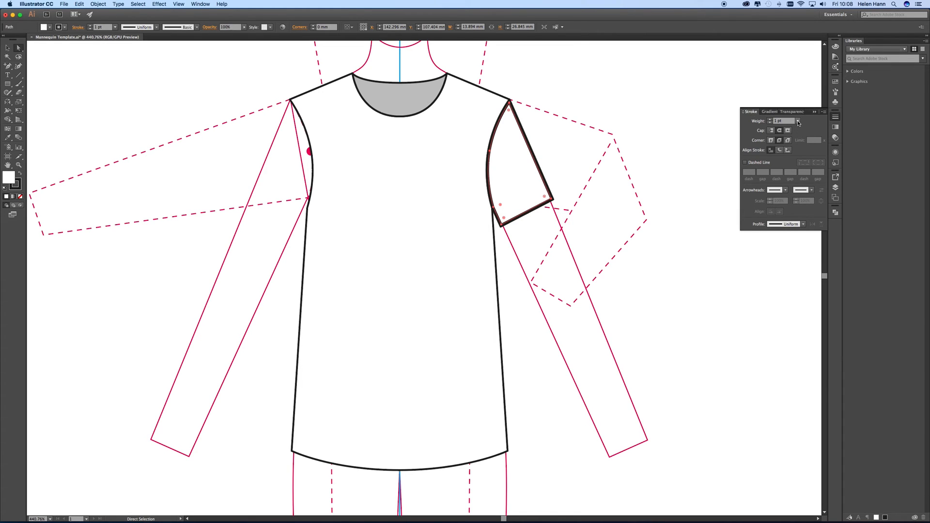
Give the inner sleeve path a 0.25 pt dashed stroke with 1 pt dashes and miter corners.
{"action": "left_click", "coordinate": [798, 123]}
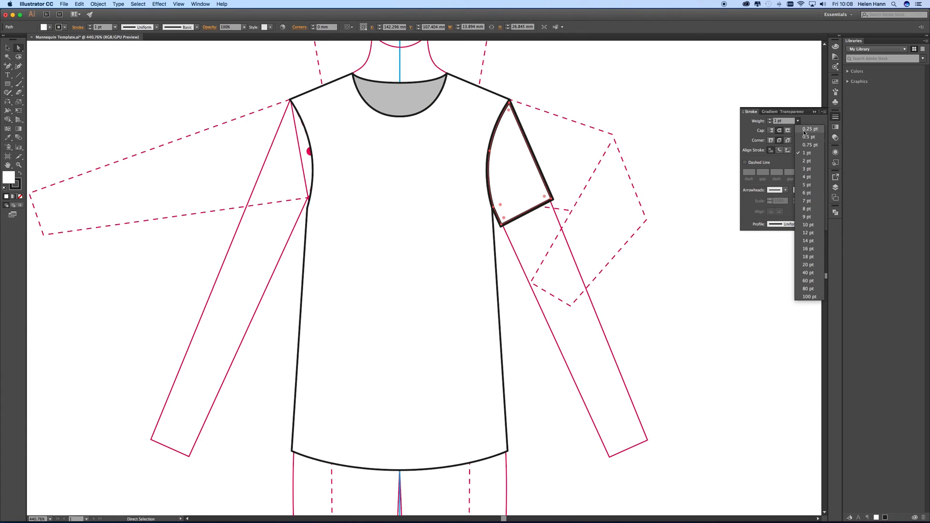
{"action": "left_click", "coordinate": [805, 129]}
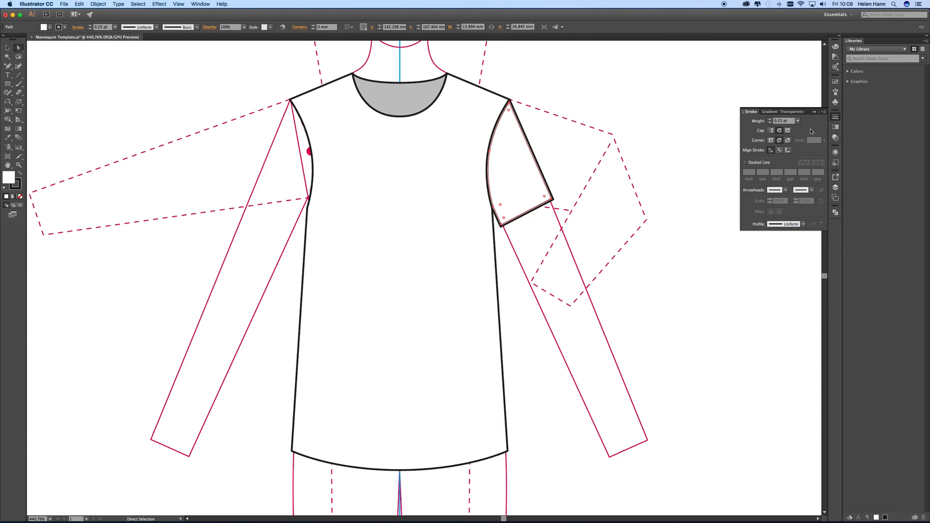
{"action": "left_click", "coordinate": [771, 140]}
{"action": "left_click", "coordinate": [745, 163]}
{"action": "type", "text": "1"}
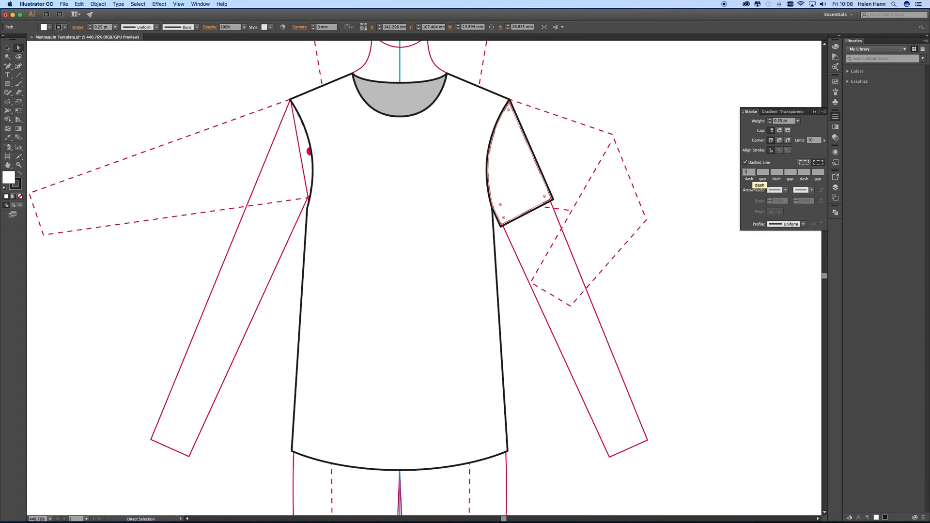
{"action": "left_click", "coordinate": [818, 164]}
{"action": "left_click", "coordinate": [78, 63]}
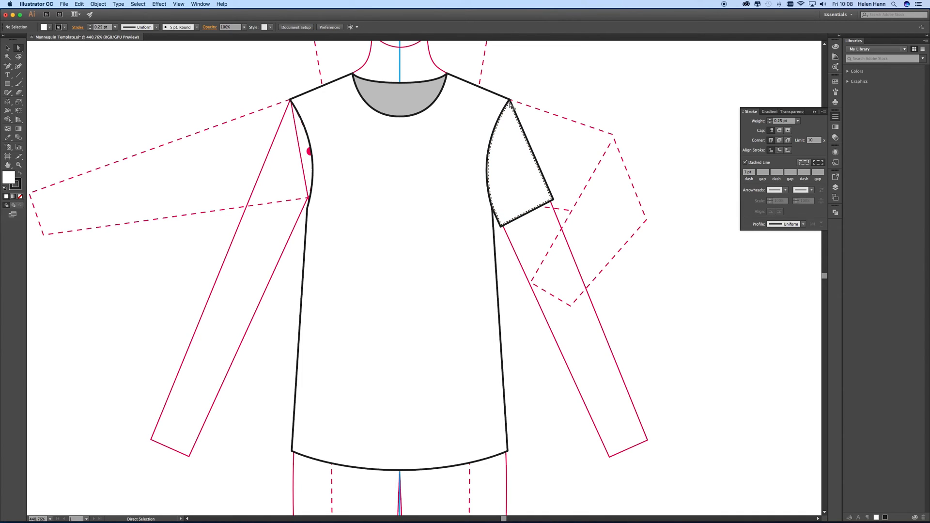
Delete the inner dashed path's armhole, outer and underarm segments, keeping only the stitch line along the sleeve hem.
{"action": "left_click", "coordinate": [511, 132]}
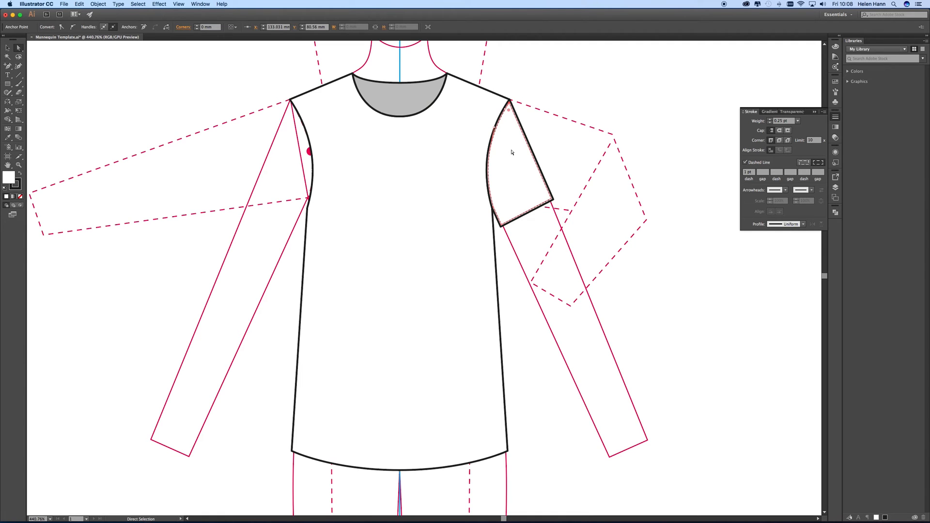
{"action": "left_click", "coordinate": [492, 154]}
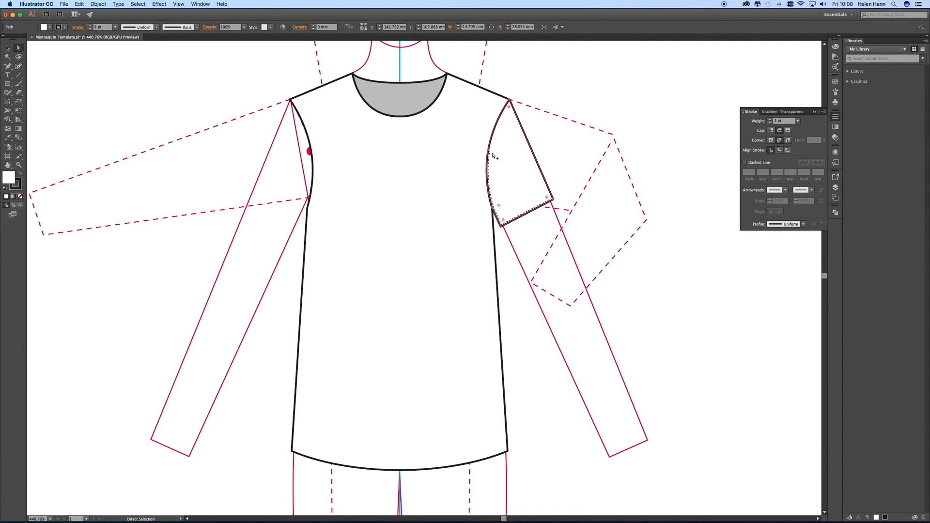
{"action": "left_click", "coordinate": [490, 152]}
{"action": "key", "text": "Delete"}
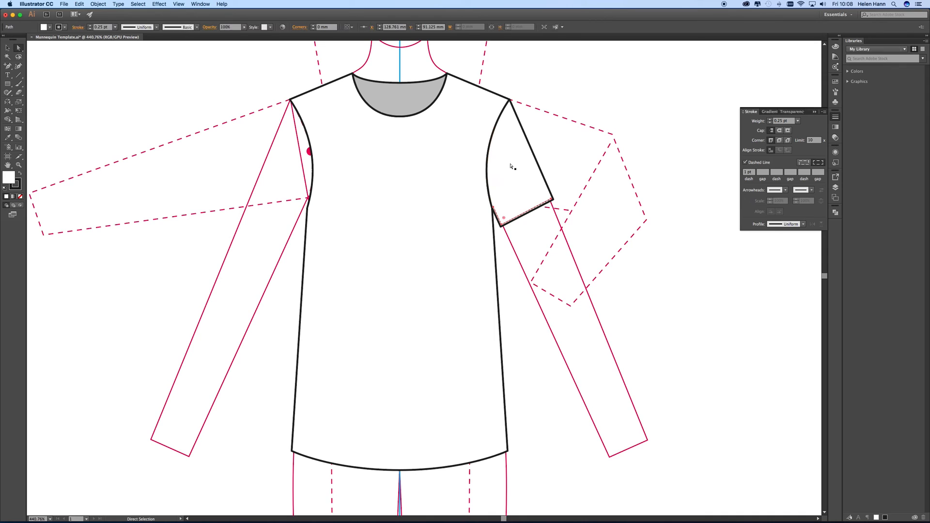
{"action": "left_click", "coordinate": [504, 198]}
{"action": "left_click", "coordinate": [504, 222]}
{"action": "left_click", "coordinate": [515, 209]}
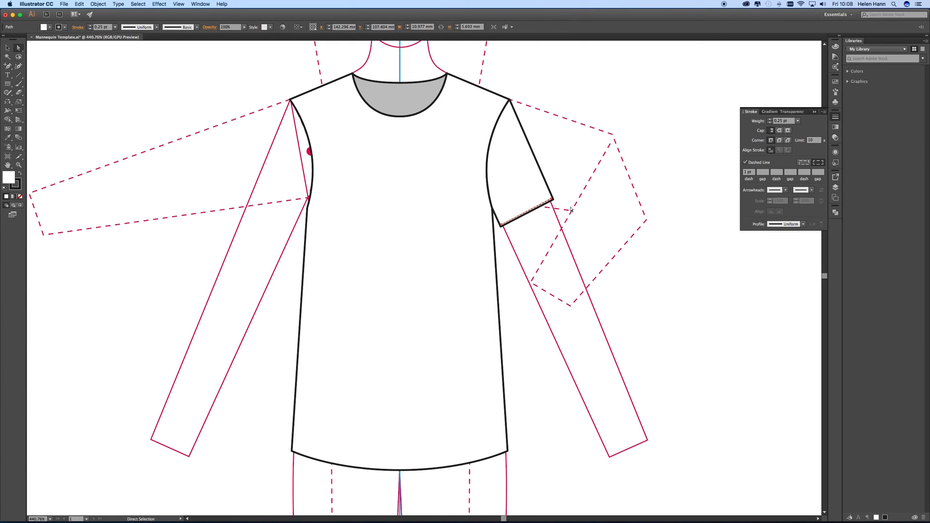
{"action": "left_click", "coordinate": [587, 239]}
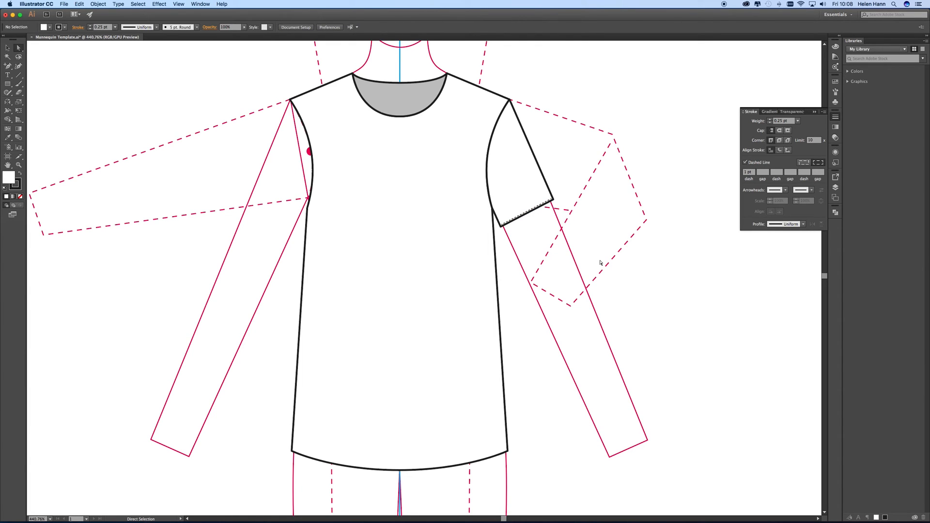
Copy the bodice's bottom hem curve, paste it in front and shift the copy slightly above the hem.
{"action": "left_click", "coordinate": [401, 472]}
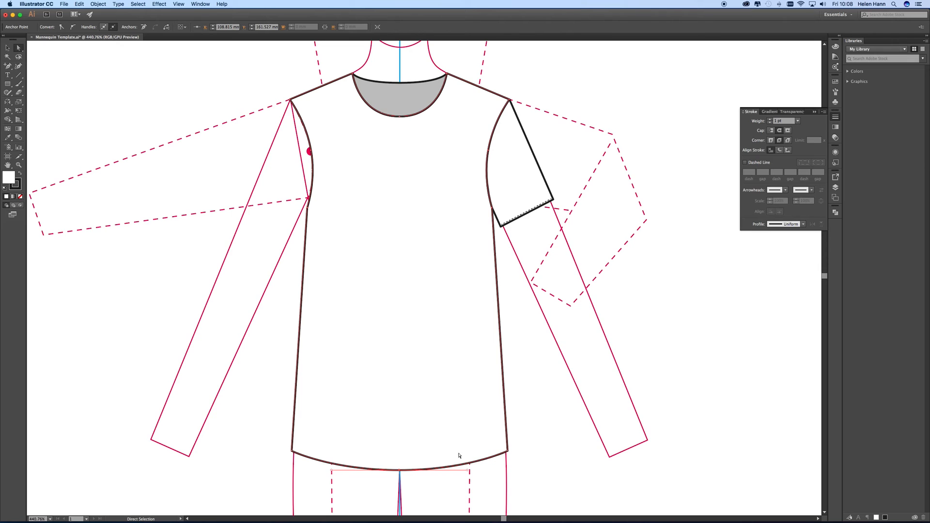
{"action": "left_click", "coordinate": [79, 4]}
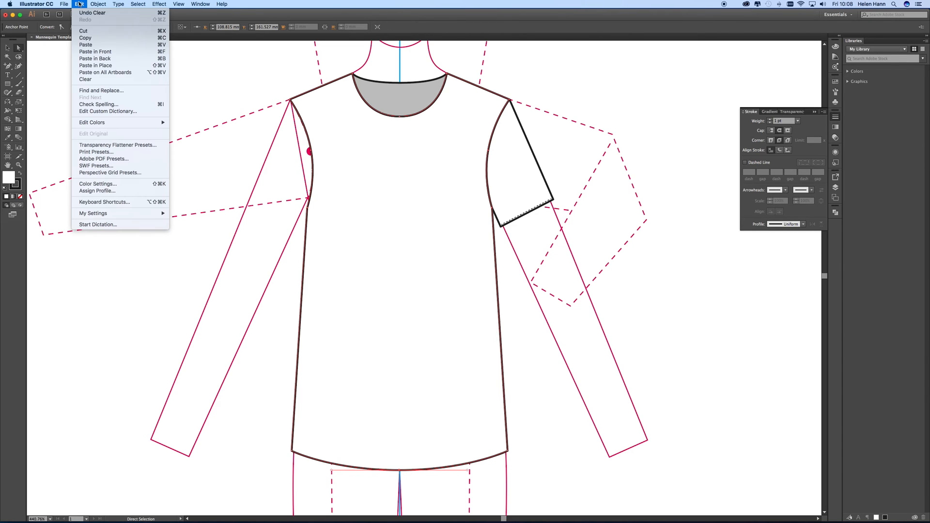
{"action": "left_click", "coordinate": [87, 39]}
{"action": "left_click", "coordinate": [79, 4]}
{"action": "left_click", "coordinate": [90, 52]}
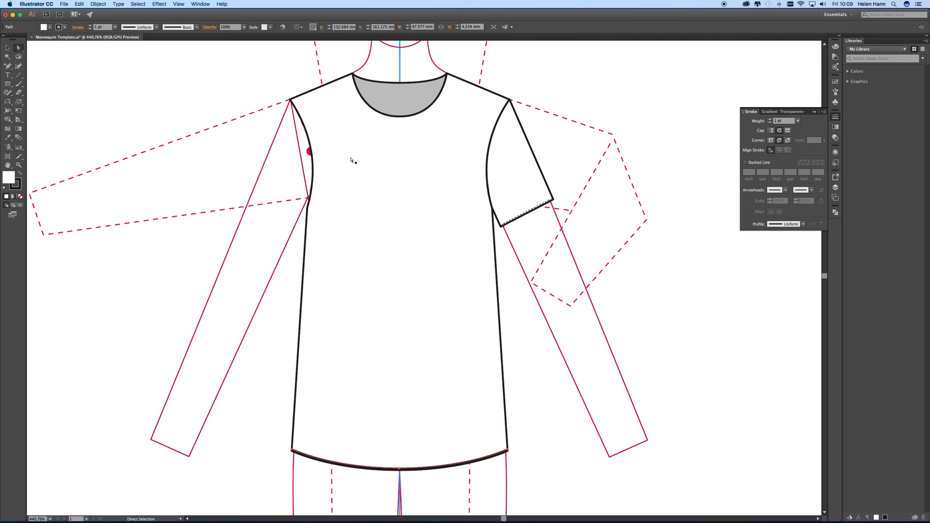
Apply the sleeve stitching's dashed style to the hem copy and set both stitch lines to no fill.
{"action": "left_click", "coordinate": [6, 140]}
{"action": "left_click", "coordinate": [539, 205]}
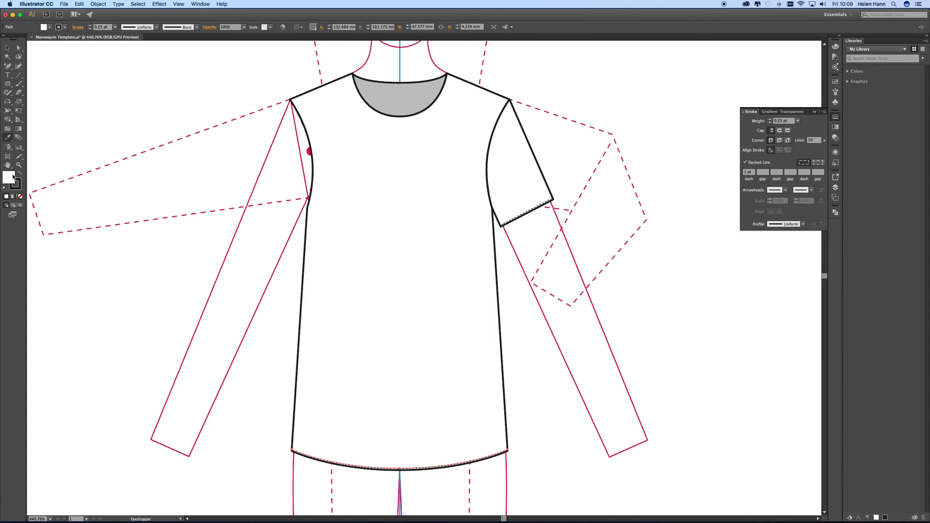
{"action": "left_click", "coordinate": [20, 196]}
{"action": "left_click", "coordinate": [19, 48]}
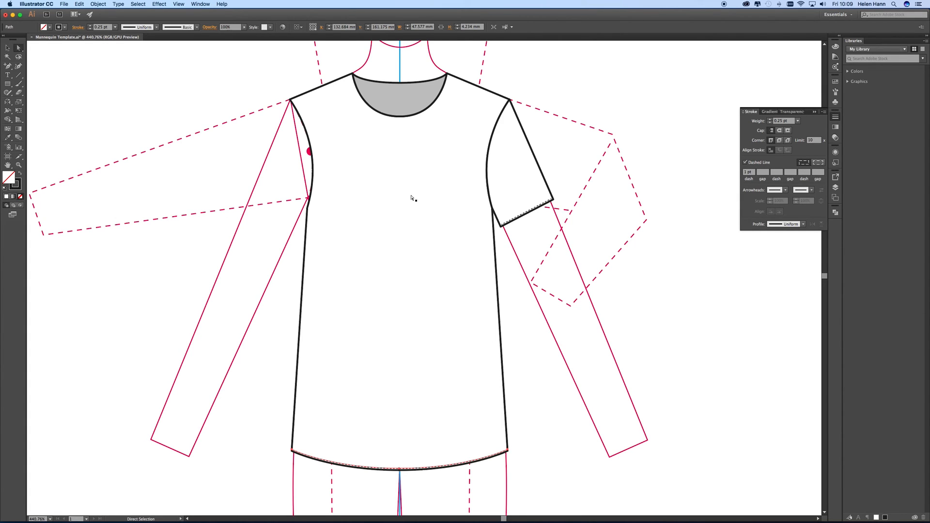
{"action": "left_click", "coordinate": [526, 213]}
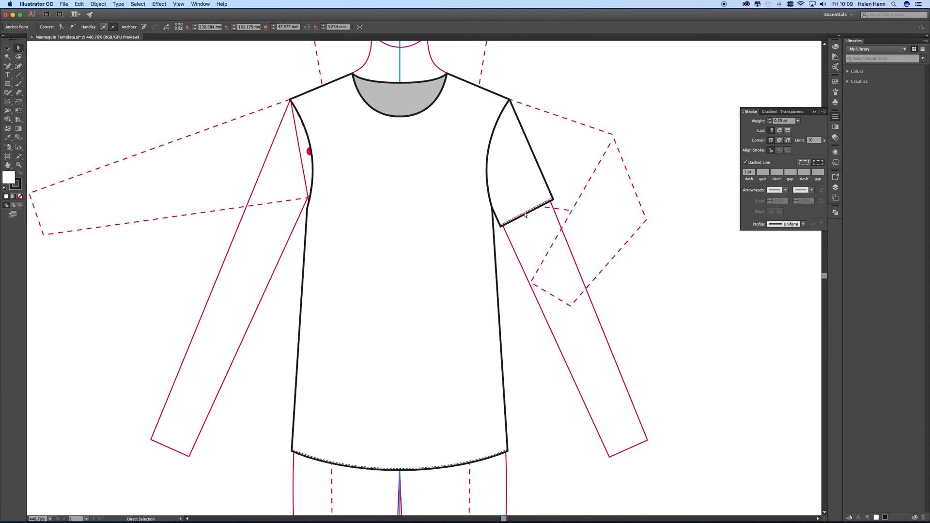
{"action": "left_click", "coordinate": [20, 197]}
Offset the bodice outline by -0.3528 mm with miter joins and give the copy the sleeve hem's dashed stitch style.
{"action": "left_click", "coordinate": [7, 47]}
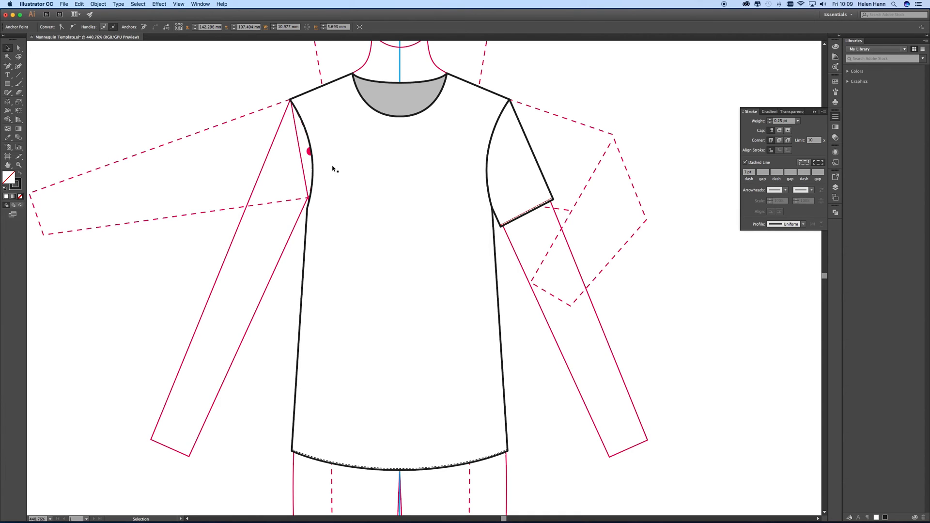
{"action": "left_click", "coordinate": [402, 117]}
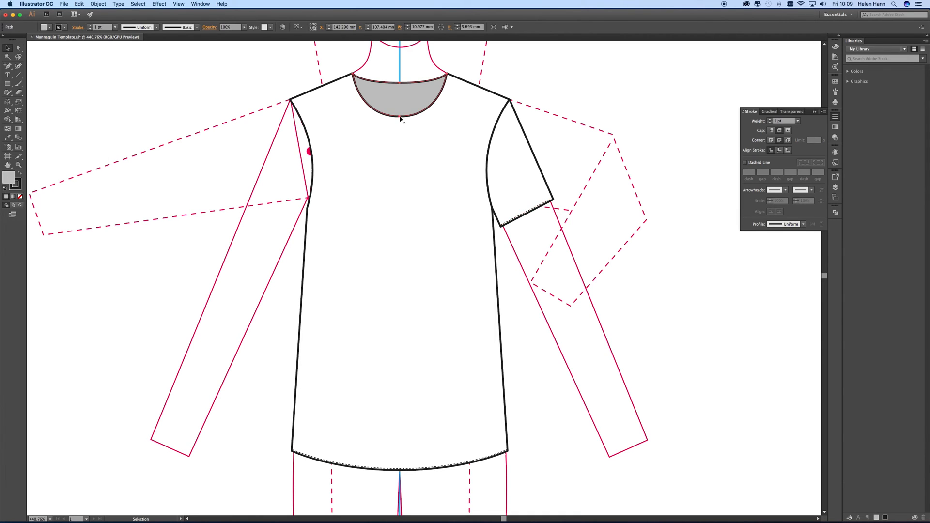
{"action": "left_click", "coordinate": [442, 133]}
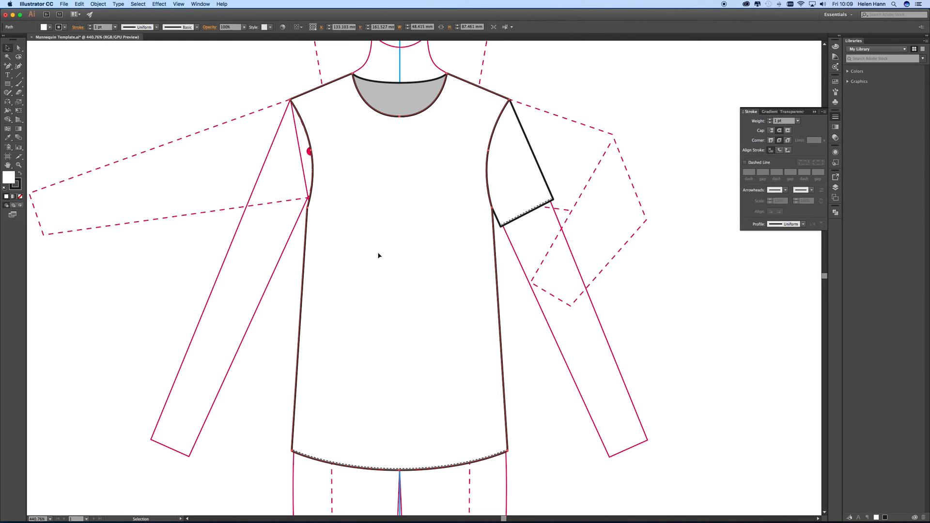
{"action": "left_click", "coordinate": [79, 4]}
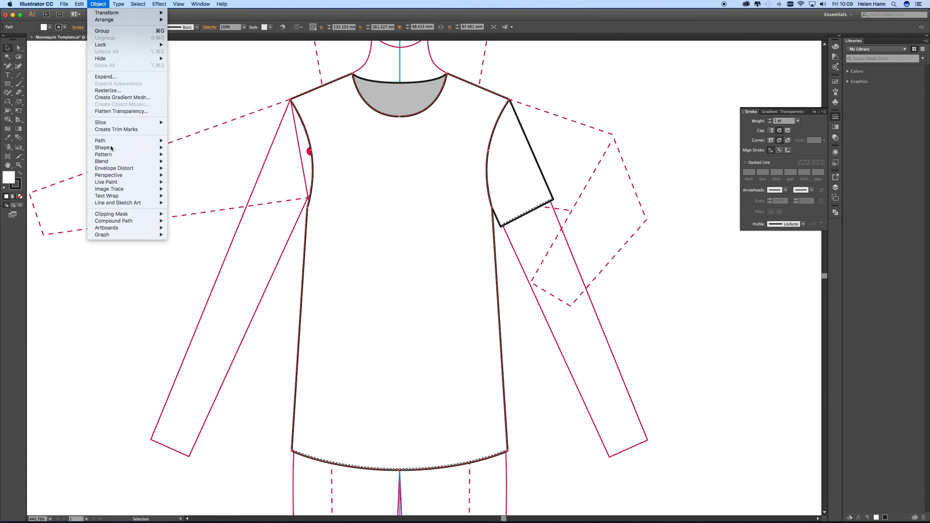
{"action": "mouse_move", "coordinate": [114, 140]}
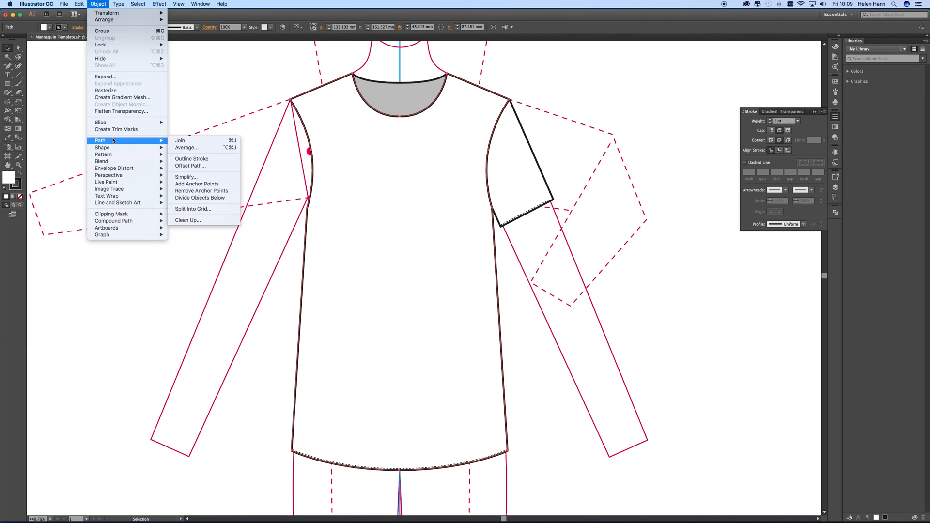
{"action": "left_click", "coordinate": [190, 165]}
{"action": "left_click", "coordinate": [318, 294]}
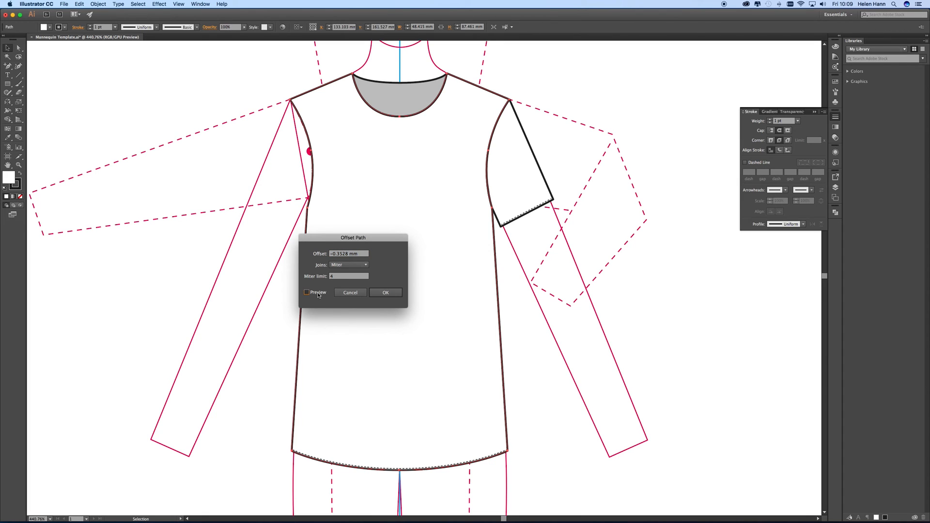
{"action": "left_click", "coordinate": [388, 294]}
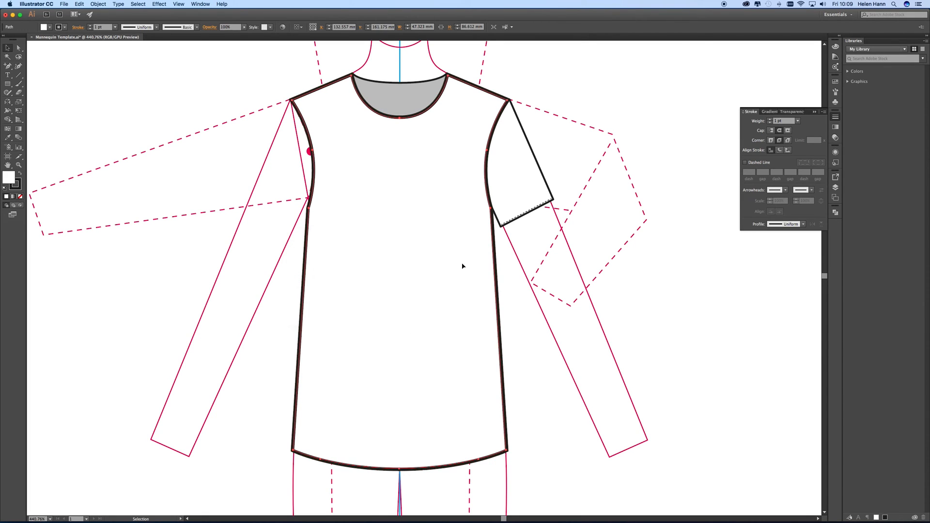
{"action": "left_click", "coordinate": [8, 138]}
{"action": "left_click", "coordinate": [524, 212]}
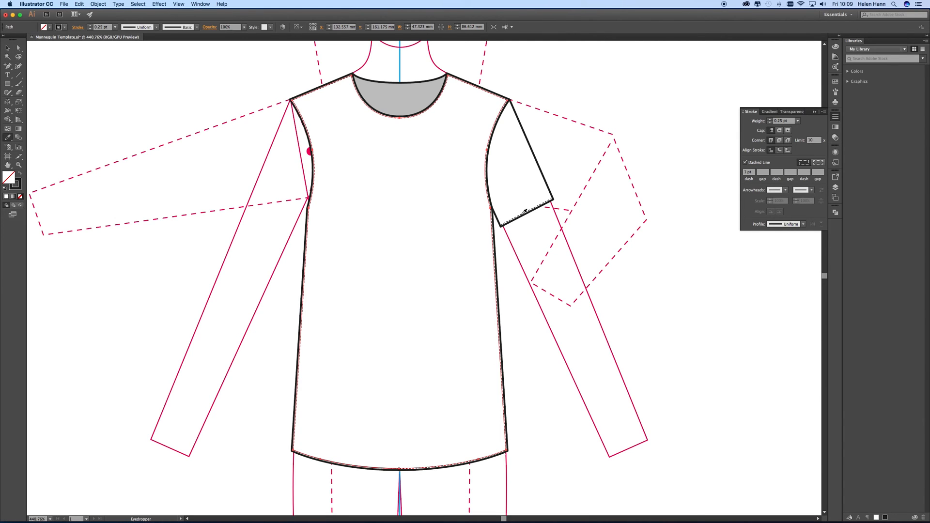
Delete both shoulder segments from the dashed bodice copy to separate the neckline stitching from the rest.
{"action": "left_click", "coordinate": [19, 48]}
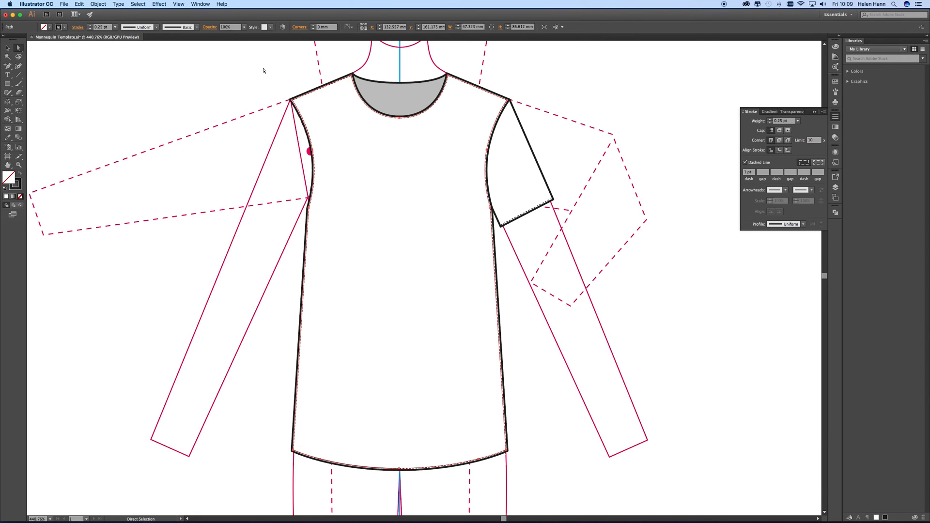
{"action": "left_click", "coordinate": [328, 88]}
{"action": "left_click", "coordinate": [285, 68]}
{"action": "left_click", "coordinate": [321, 91]}
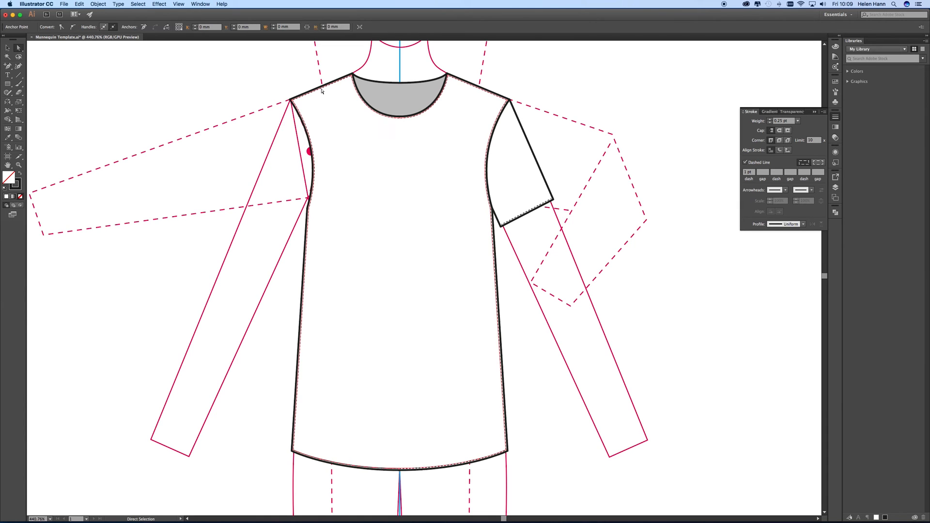
{"action": "key", "text": "Delete"}
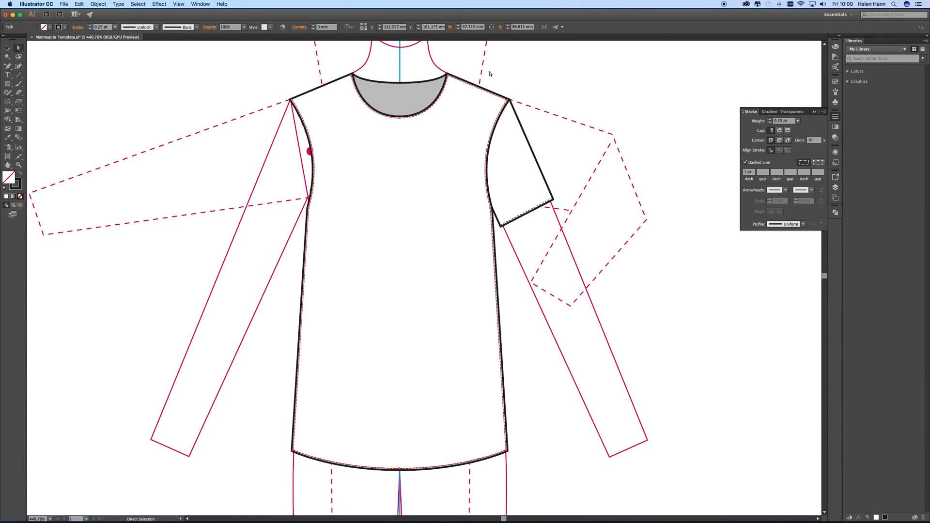
{"action": "left_click", "coordinate": [490, 74]}
{"action": "left_click", "coordinate": [475, 89]}
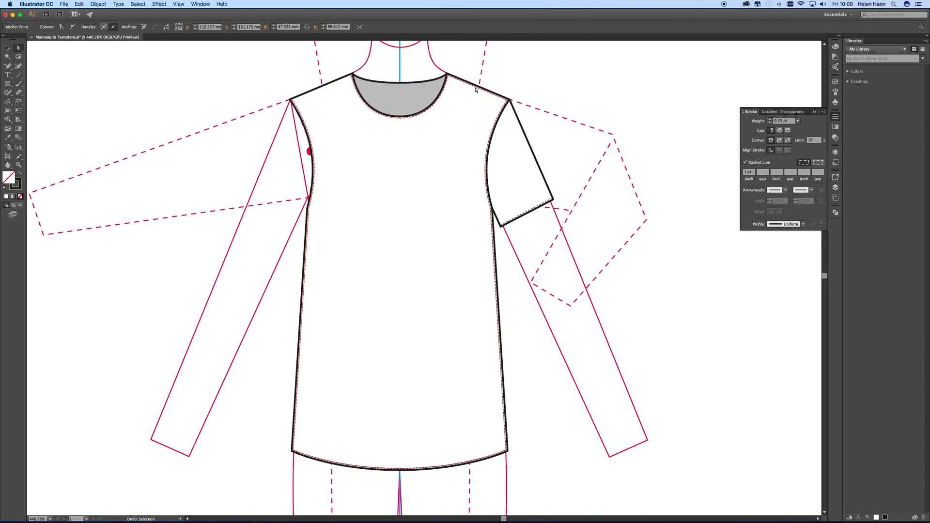
{"action": "key", "text": "Delete"}
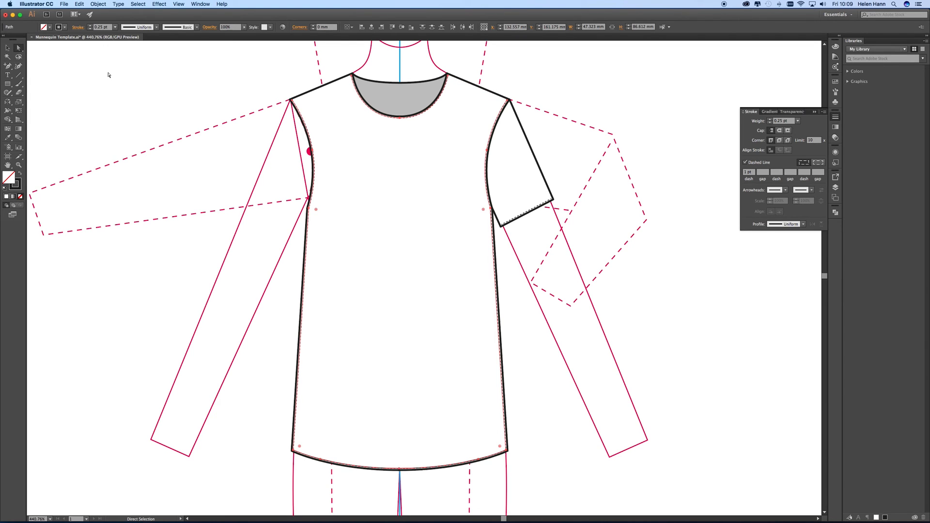
Delete the dashed path along the armholes, side seams and hem, keeping the front neckline stitch line.
{"action": "left_click", "coordinate": [7, 48]}
{"action": "left_click", "coordinate": [175, 100]}
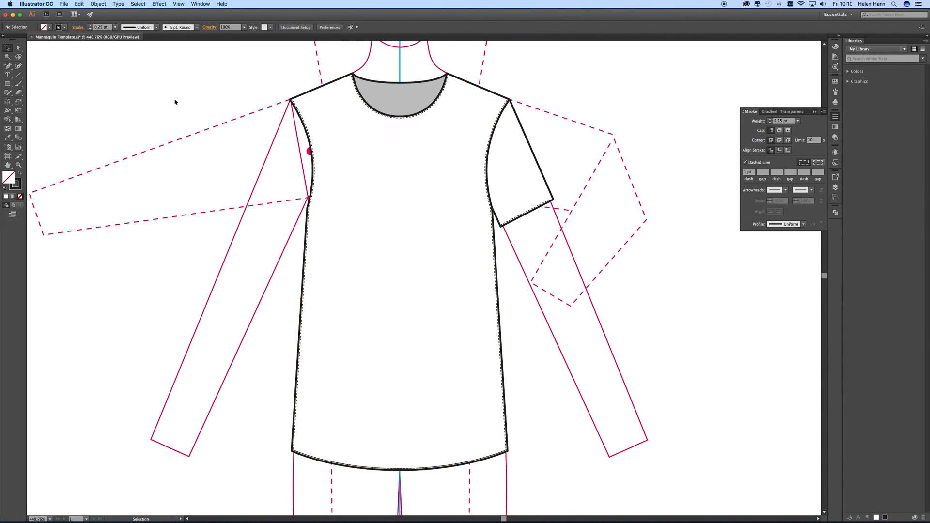
{"action": "left_click", "coordinate": [315, 179]}
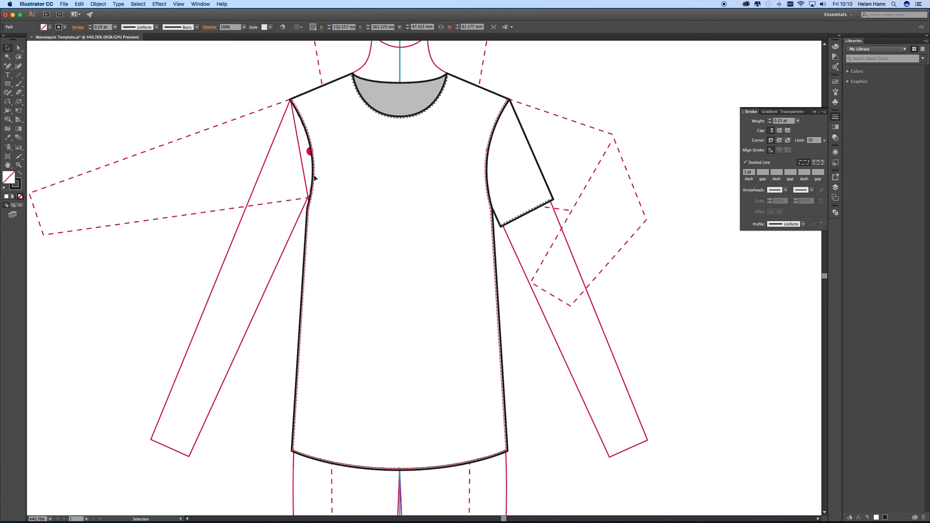
{"action": "left_click", "coordinate": [528, 142]}
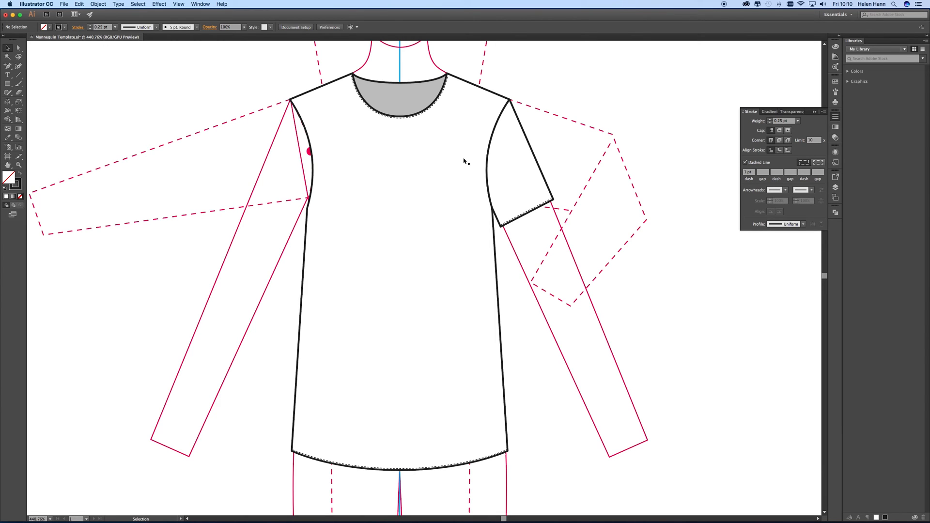
Reflect a copy of the sleeve and its hem stitching across the vertical centre line onto the opposite armhole.
{"action": "left_click", "coordinate": [538, 213]}
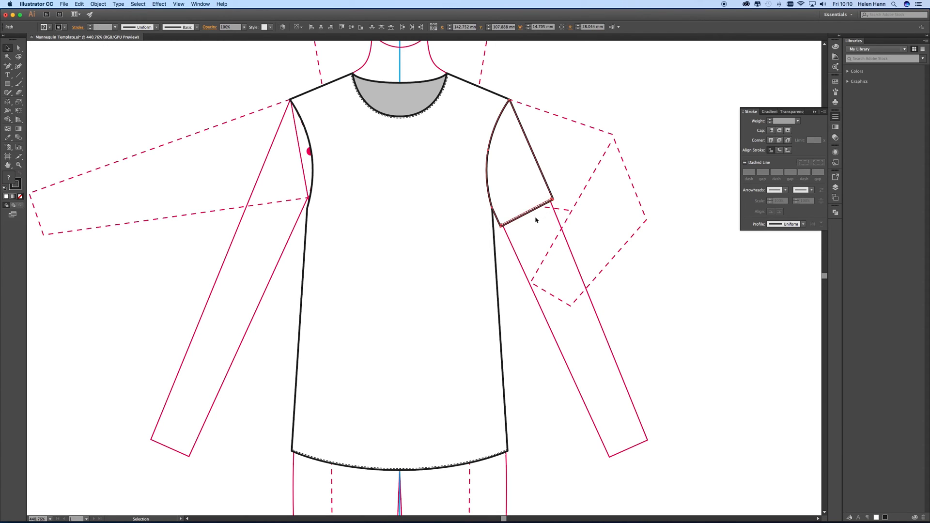
{"action": "left_click", "coordinate": [7, 102]}
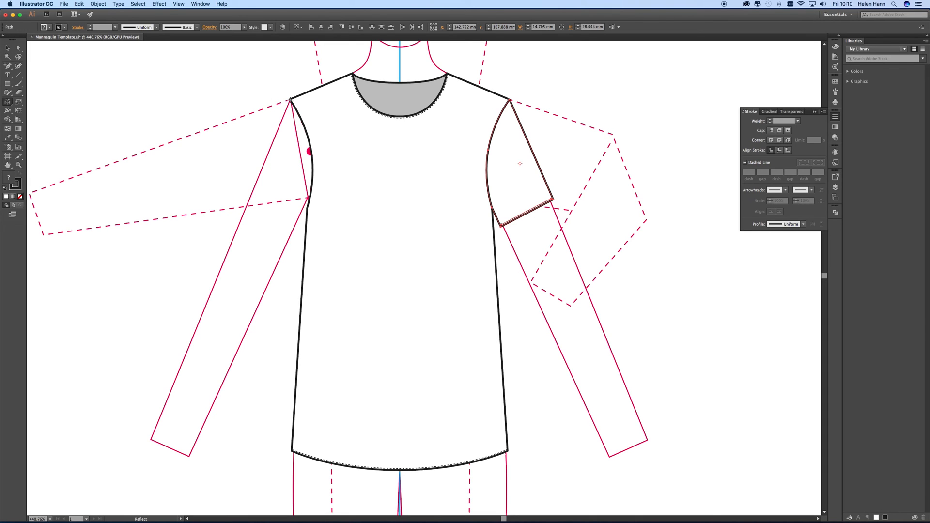
{"action": "left_click", "coordinate": [399, 63], "text": "alt"}
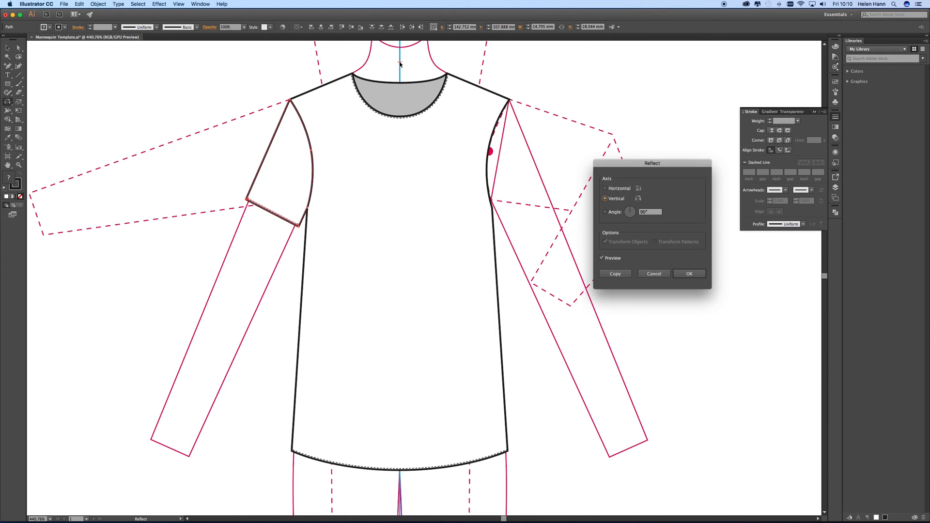
{"action": "left_click", "coordinate": [692, 274]}
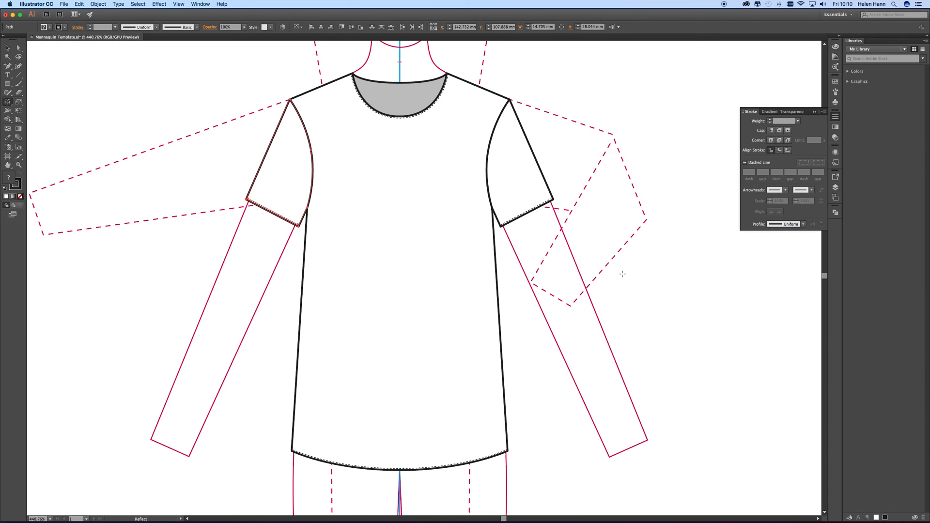
{"action": "left_click", "coordinate": [7, 47]}
{"action": "left_click", "coordinate": [87, 83]}
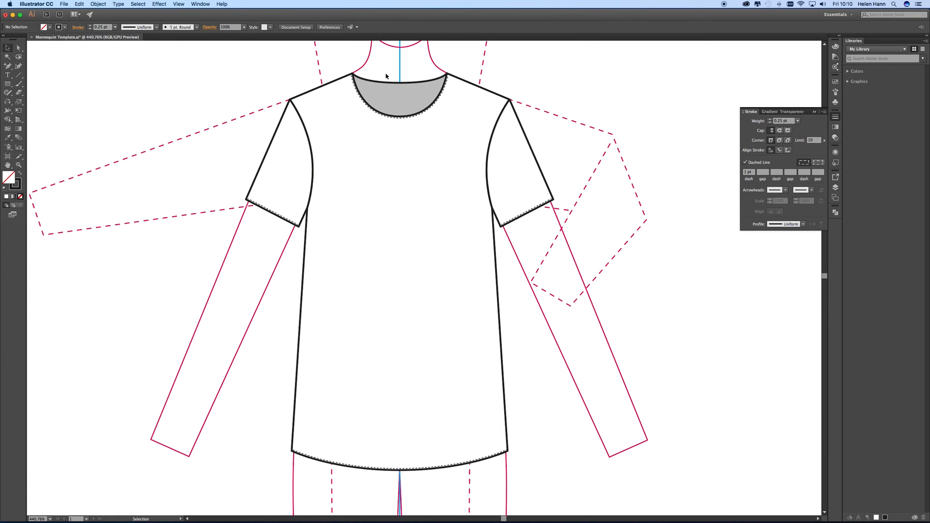
Offset the grey back neck shape by -0.3528 mm and give the copy the front neckline's dashed stitch style.
{"action": "left_click", "coordinate": [401, 84]}
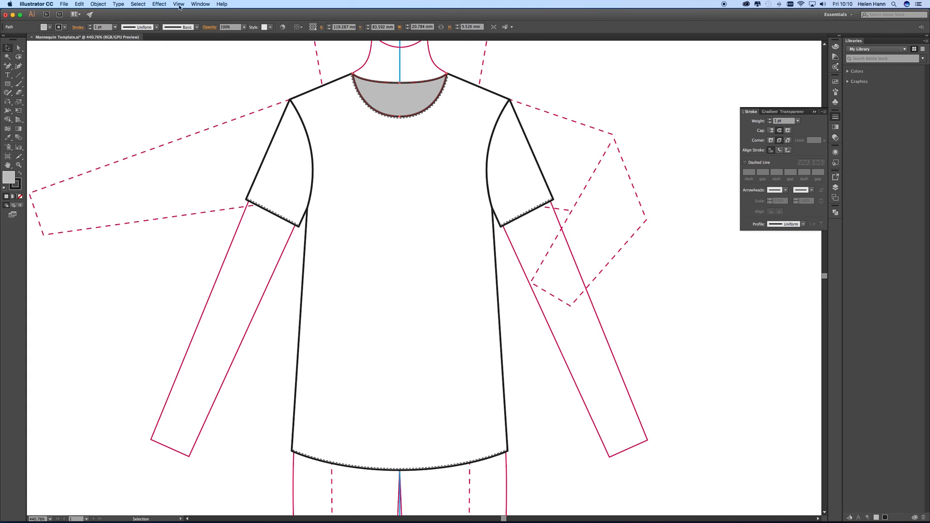
{"action": "left_click", "coordinate": [99, 4]}
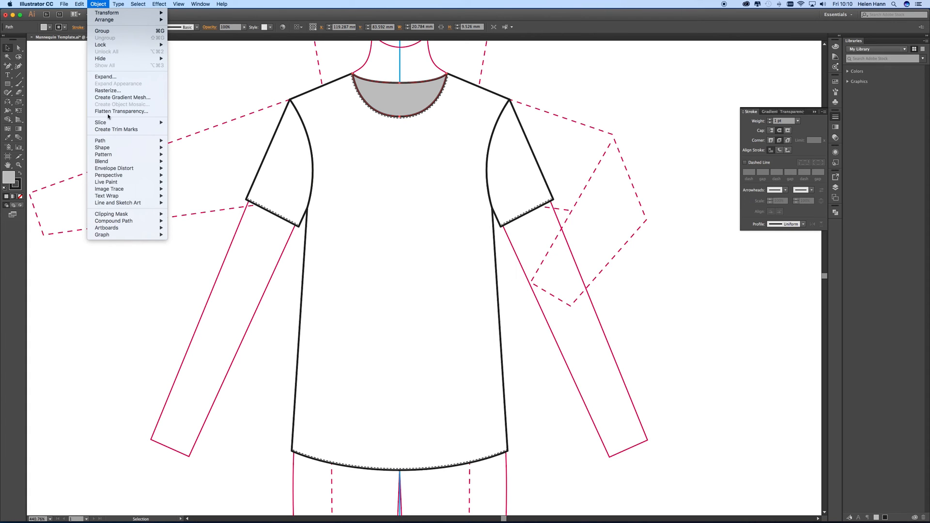
{"action": "mouse_move", "coordinate": [109, 142]}
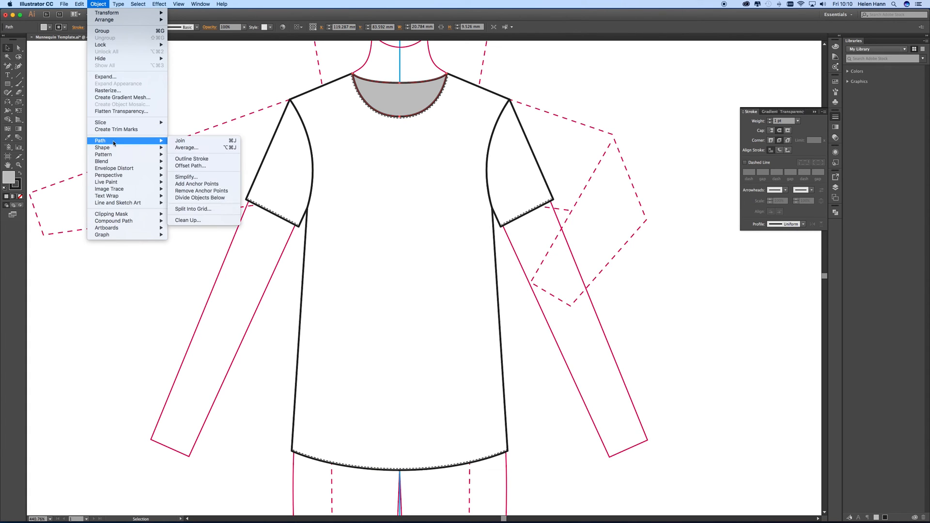
{"action": "left_click", "coordinate": [190, 166]}
{"action": "left_click", "coordinate": [306, 292]}
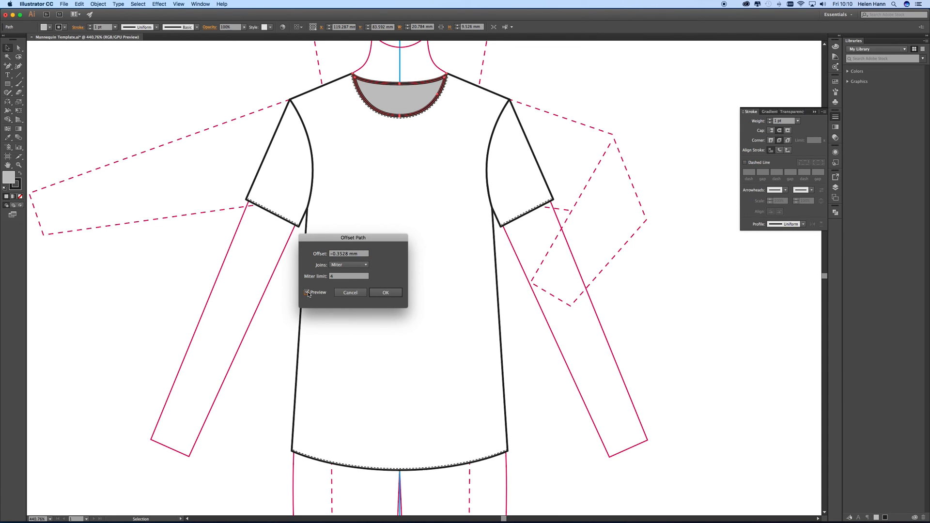
{"action": "left_click", "coordinate": [385, 293]}
{"action": "left_click", "coordinate": [8, 138]}
{"action": "left_click", "coordinate": [413, 116]}
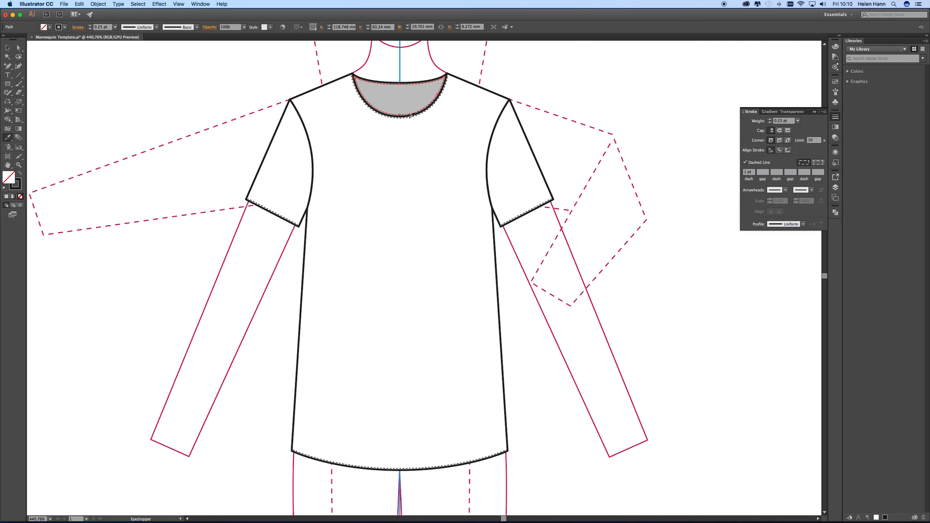
Delete the dashed neck copy's lower curve and side remnants, keeping only the stitch line along the back neckline.
{"action": "key", "text": "a"}
{"action": "left_click", "coordinate": [112, 62]}
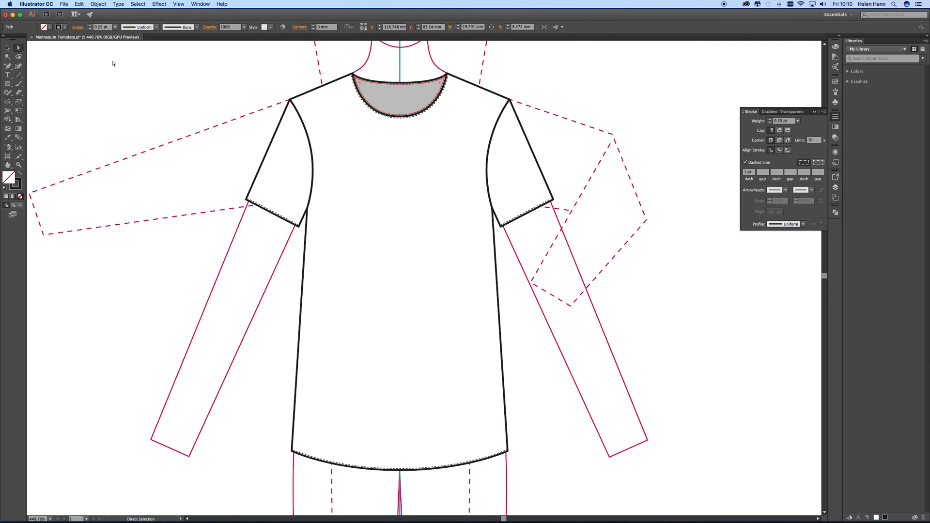
{"action": "left_click", "coordinate": [403, 117]}
{"action": "left_click", "coordinate": [407, 145]}
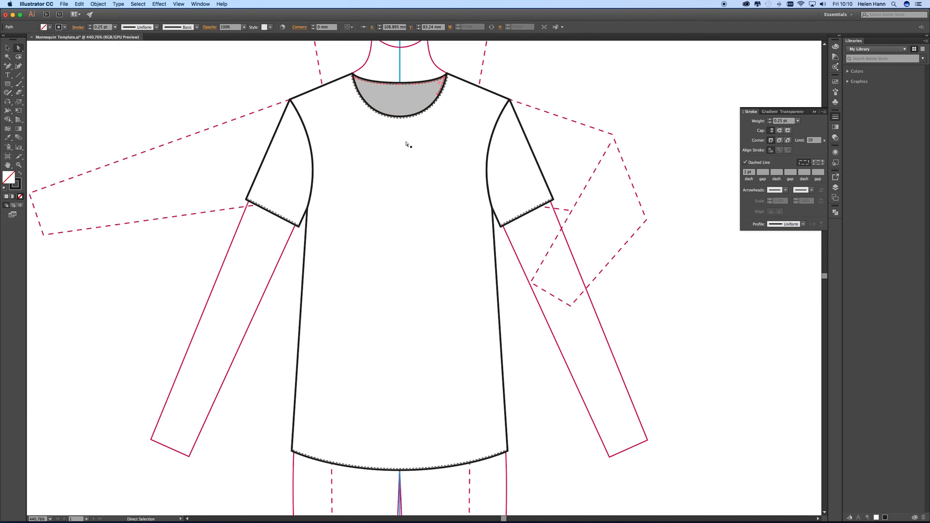
{"action": "left_click", "coordinate": [439, 81]}
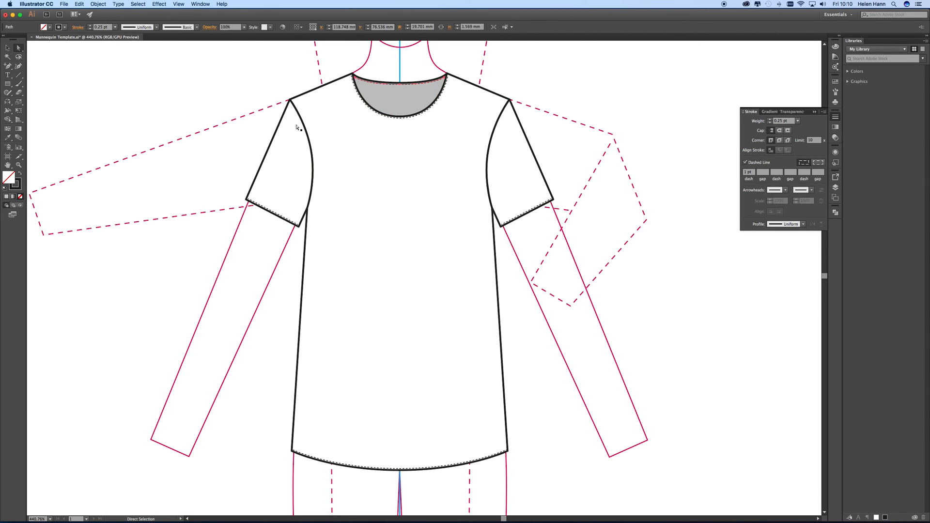
{"action": "left_click", "coordinate": [255, 86]}
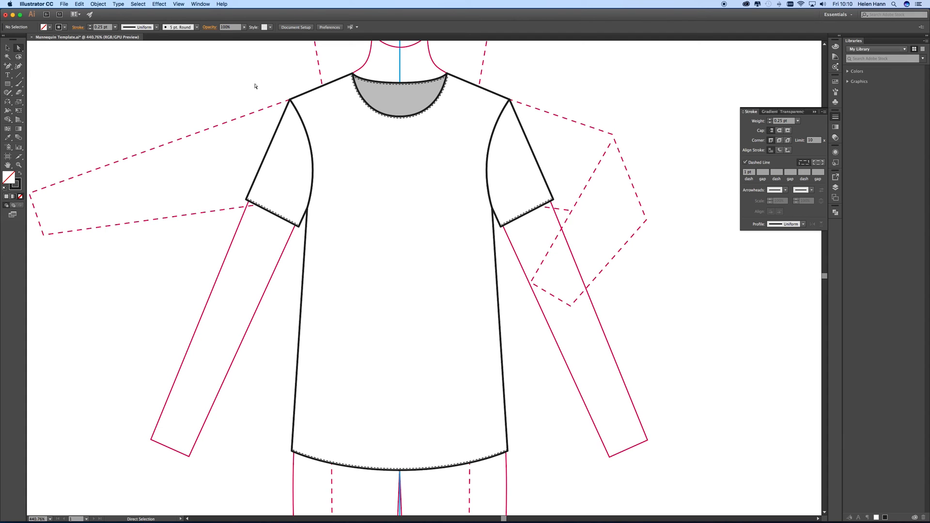
Rename Layer 2, which holds the top's drawing, as T Shirt Front.
{"action": "key", "text": "z"}
{"action": "left_click", "coordinate": [400, 214], "text": "alt"}
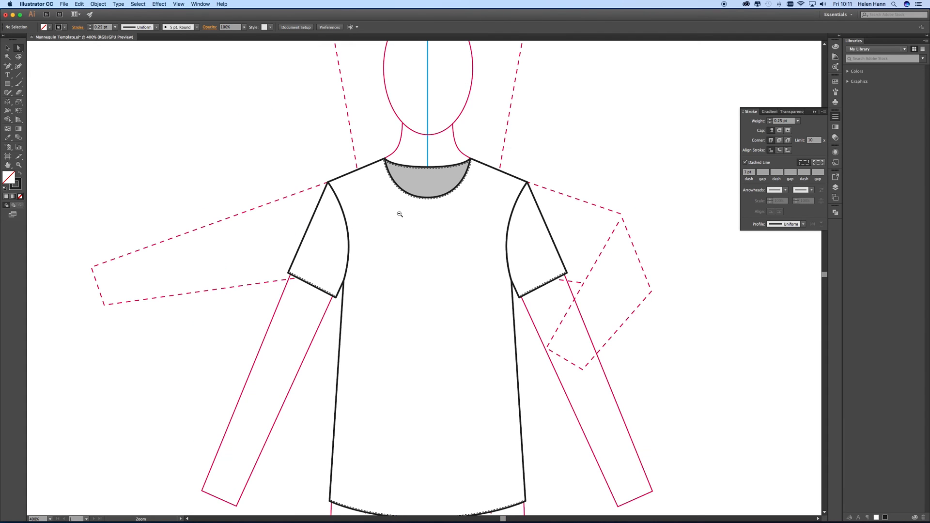
{"action": "left_click_drag", "start_coordinate": [430, 312], "coordinate": [393, 258]}
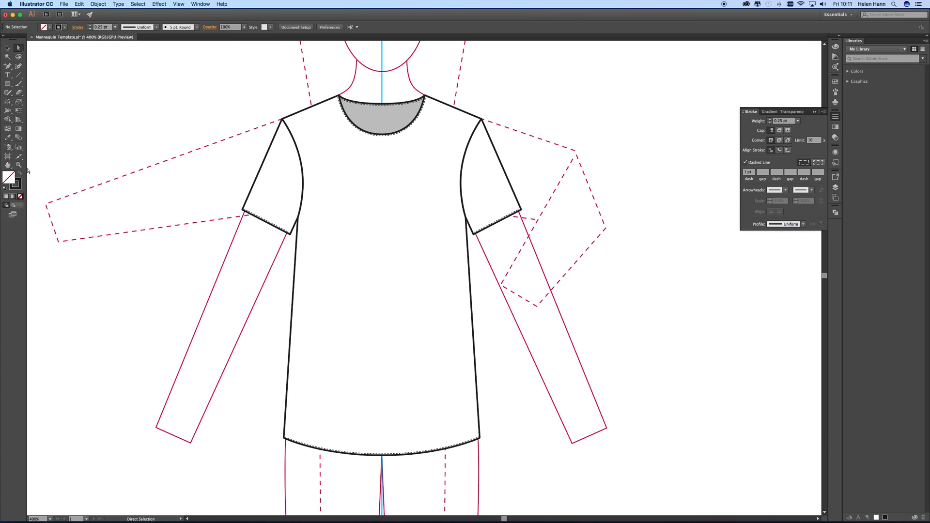
{"action": "key", "text": "z"}
{"action": "left_click", "coordinate": [383, 241], "text": "alt"}
{"action": "left_click", "coordinate": [420, 266], "text": "alt"}
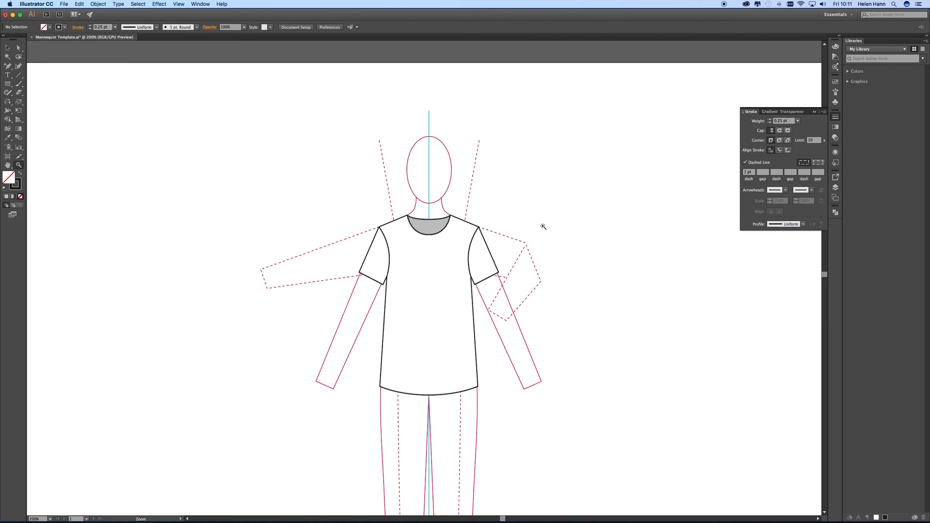
{"action": "left_click", "coordinate": [836, 188]}
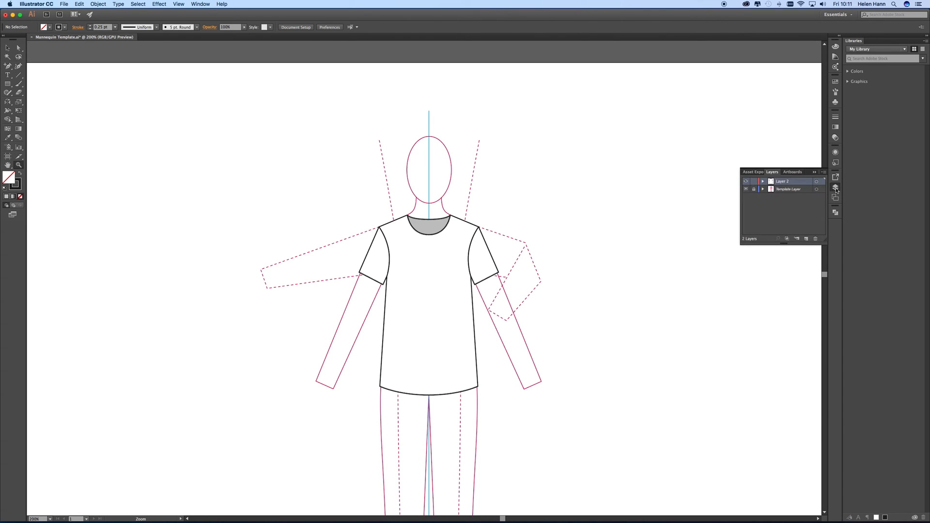
{"action": "double_click", "coordinate": [784, 182]}
{"action": "type", "text": "T Shirt Front"}
{"action": "key", "text": "Return"}
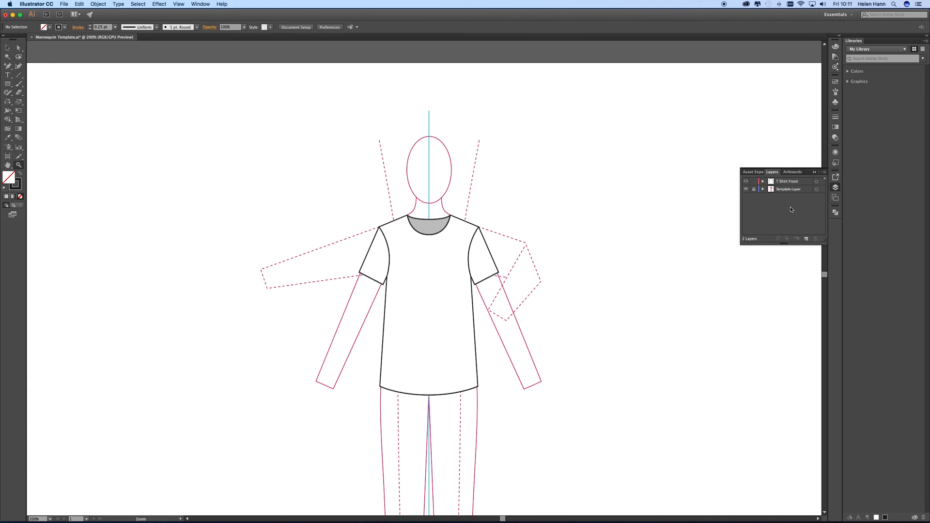
Group all the T-shirt pieces on the T Shirt Front layer and place a duplicate of the group beside the mannequin.
{"action": "left_click", "coordinate": [786, 183]}
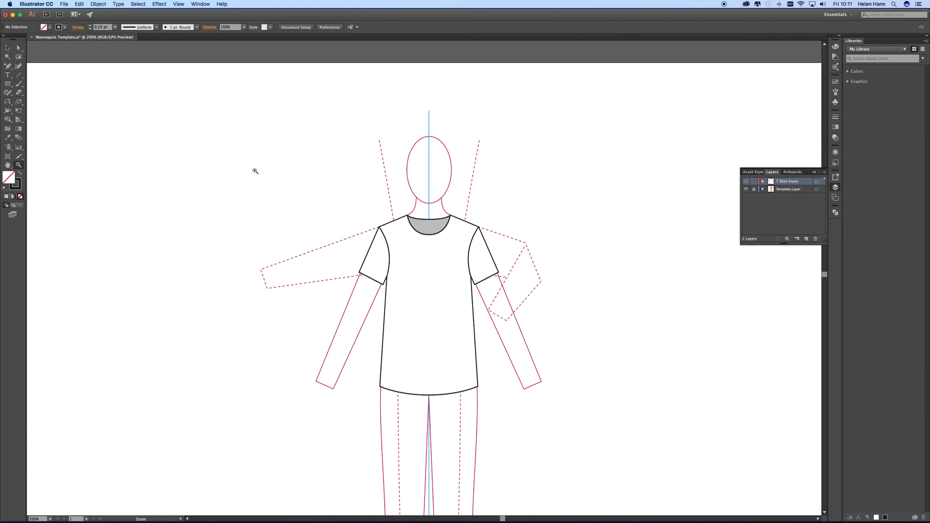
{"action": "left_click", "coordinate": [7, 48]}
{"action": "left_click_drag", "start_coordinate": [340, 205], "coordinate": [535, 405]}
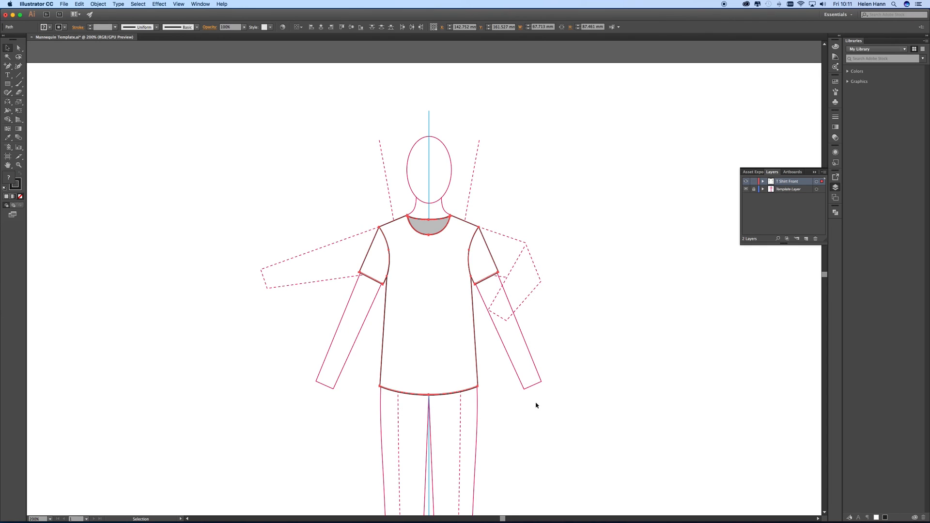
{"action": "right_click", "coordinate": [573, 271]}
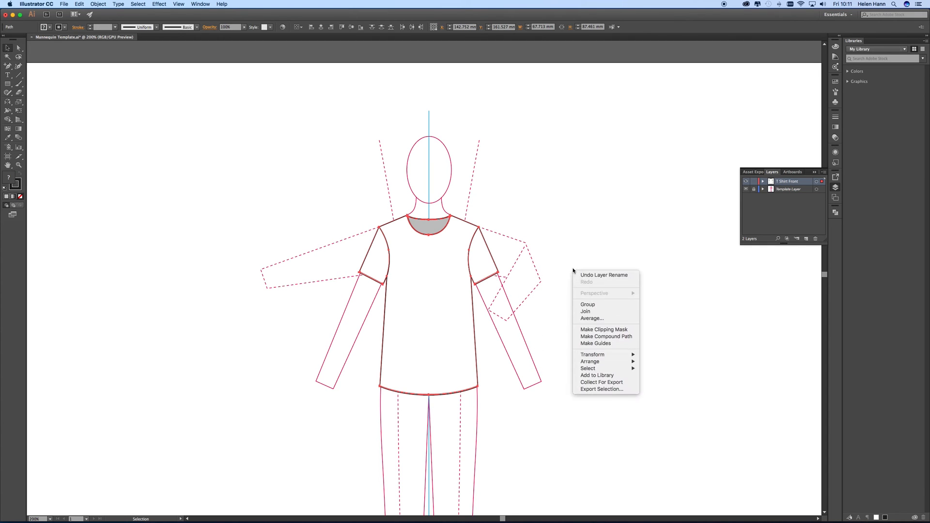
{"action": "left_click", "coordinate": [590, 305]}
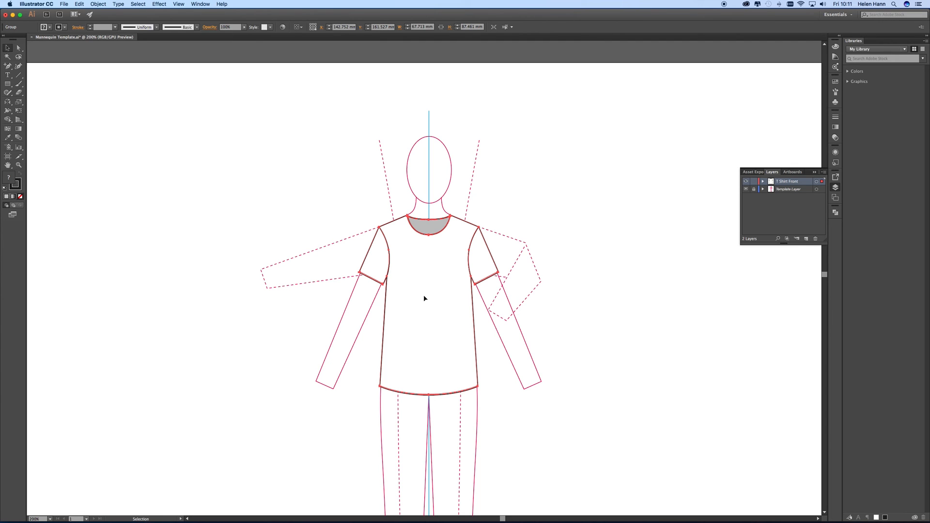
{"action": "left_click_drag", "start_coordinate": [425, 298], "coordinate": [152, 284]}
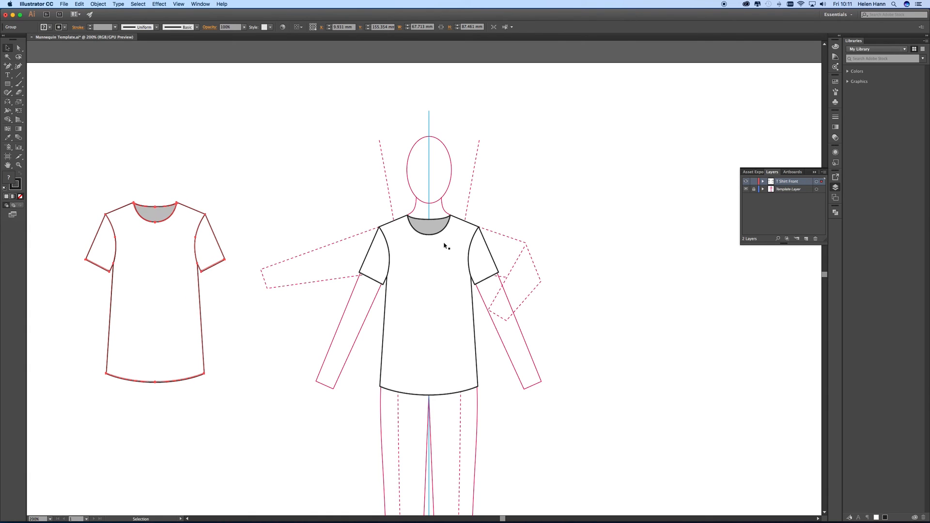
Create a layer named T Shirt Back above the template layer and move the T-shirt group on the mannequin onto it.
{"action": "left_click_drag", "start_coordinate": [348, 201], "coordinate": [515, 405]}
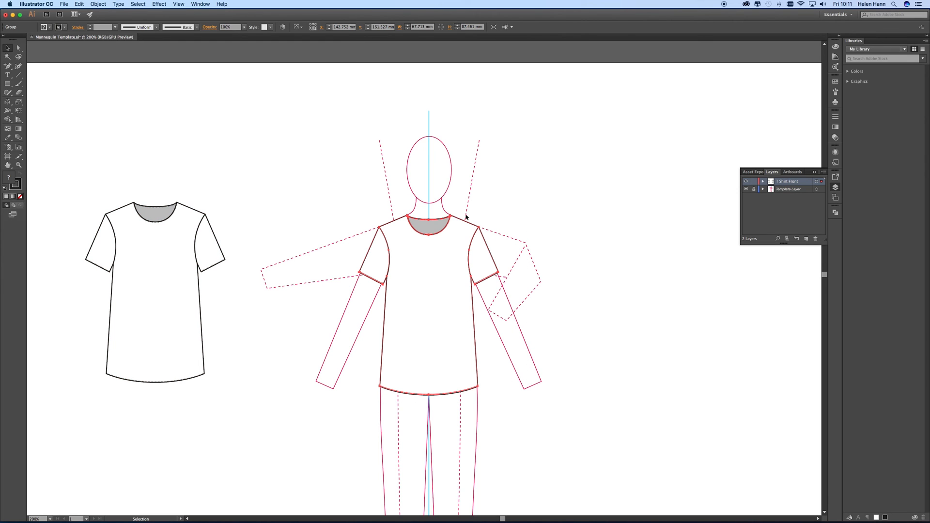
{"action": "left_click", "coordinate": [797, 191]}
{"action": "left_click", "coordinate": [822, 179]}
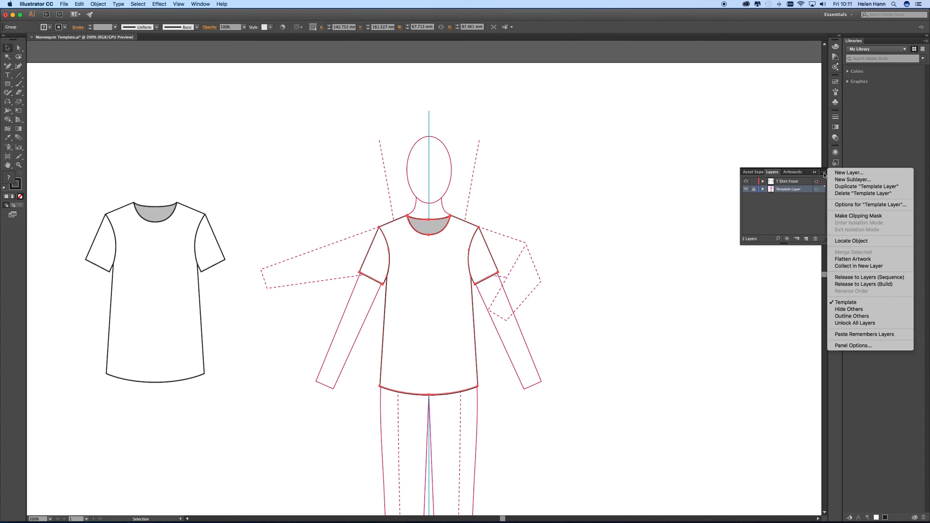
{"action": "left_click", "coordinate": [842, 175]}
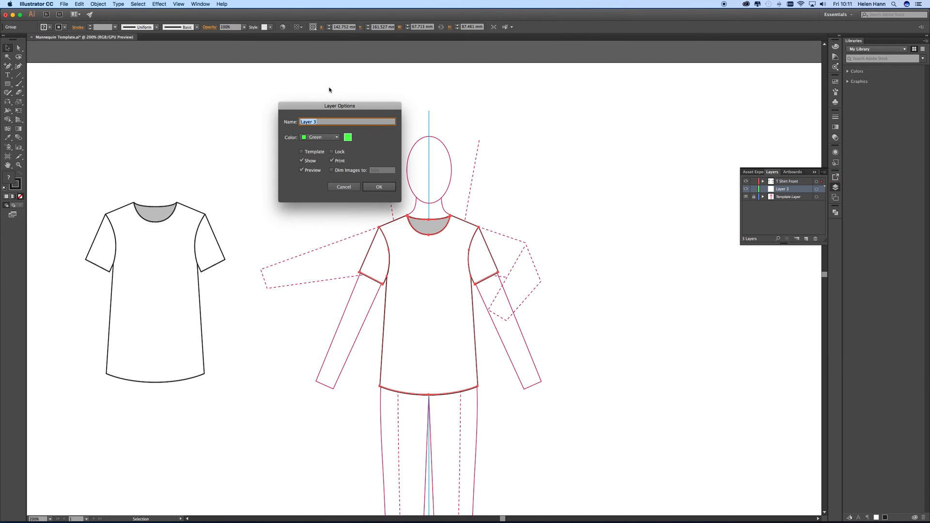
{"action": "type", "text": "T Shirt Back"}
{"action": "left_click", "coordinate": [379, 188]}
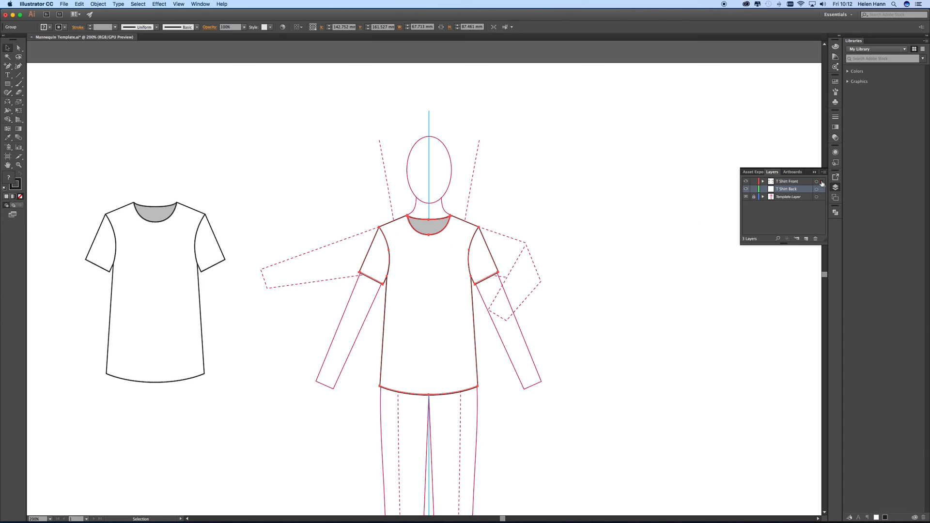
{"action": "left_click_drag", "start_coordinate": [822, 184], "coordinate": [822, 191]}
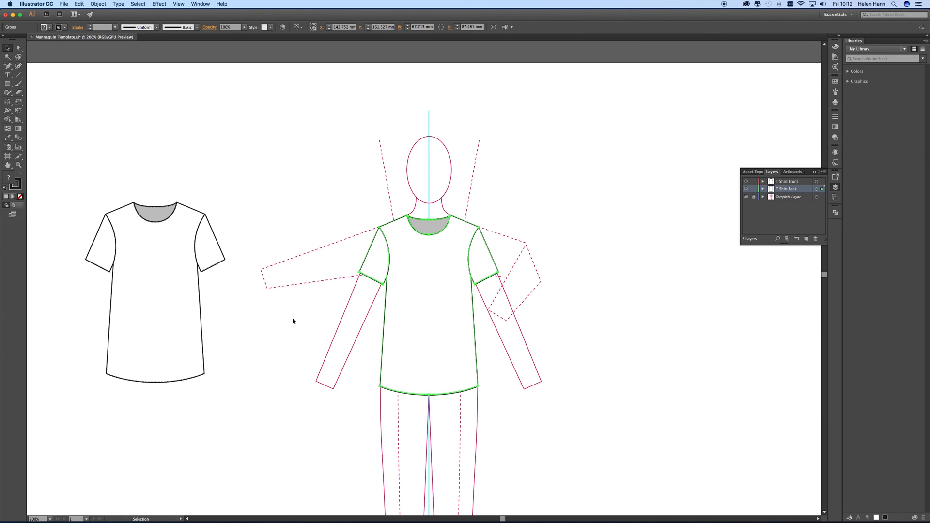
Delete the dashed stitch line along the front neckline of the T-shirt on the mannequin.
{"action": "left_click", "coordinate": [158, 305]}
{"action": "left_click", "coordinate": [438, 304]}
{"action": "left_click", "coordinate": [18, 165]}
{"action": "left_click_drag", "start_coordinate": [426, 301], "coordinate": [505, 324]}
{"action": "key", "text": "space"}
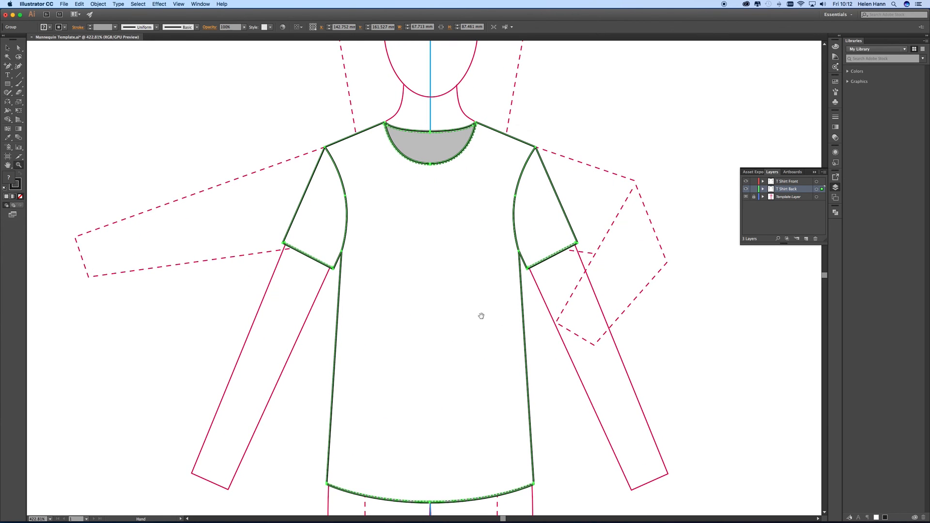
{"action": "left_click", "coordinate": [18, 47]}
{"action": "left_click", "coordinate": [228, 93]}
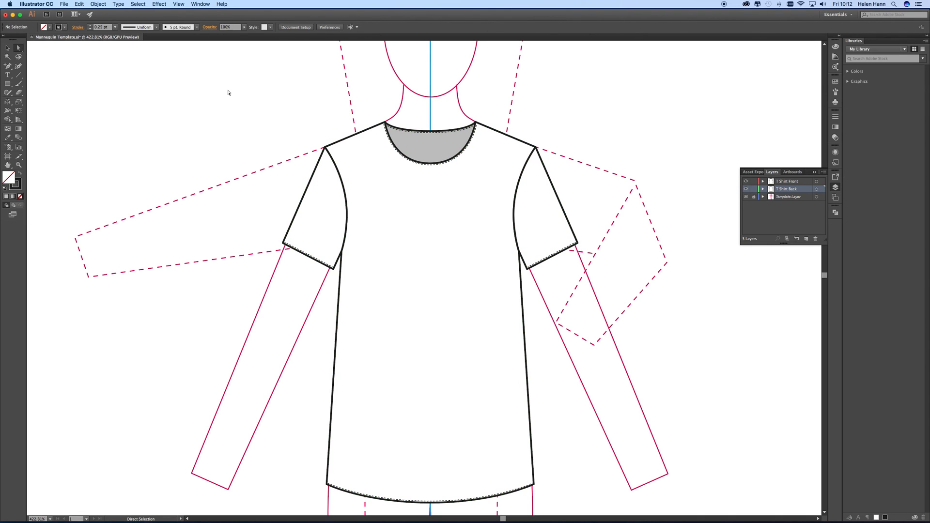
{"action": "left_click", "coordinate": [434, 165]}
{"action": "key", "text": "super+shift+a"}
Lock the dashed stitch line along the back neckline.
{"action": "left_click", "coordinate": [432, 135]}
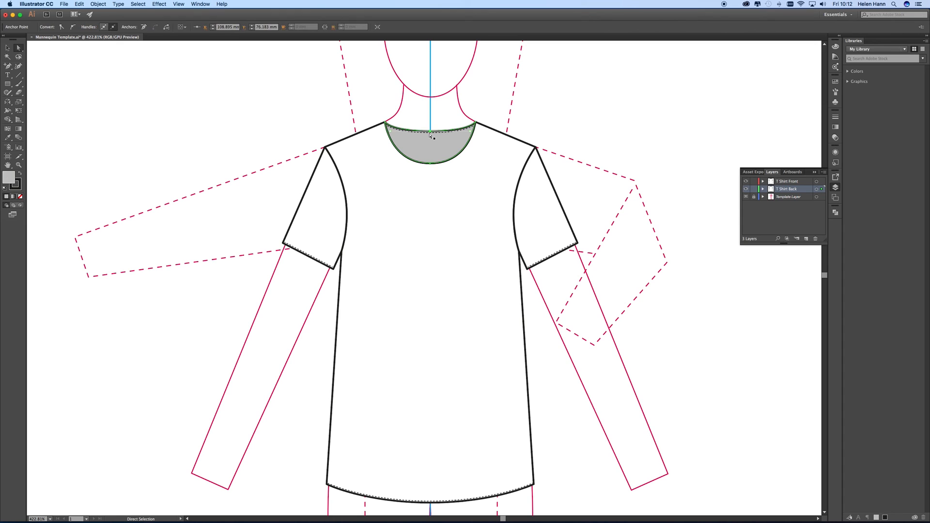
{"action": "left_click", "coordinate": [423, 129]}
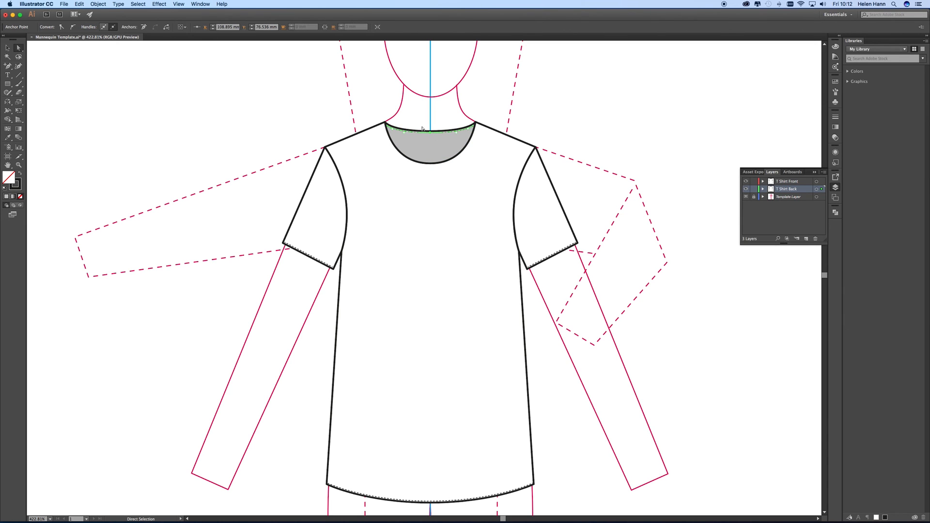
{"action": "left_click", "coordinate": [102, 3]}
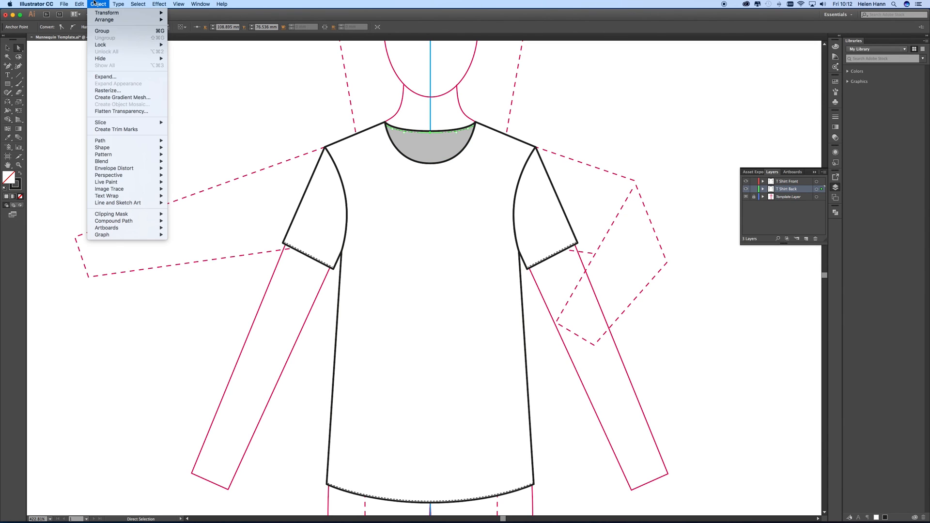
{"action": "left_click", "coordinate": [112, 47]}
{"action": "left_click", "coordinate": [103, 4]}
{"action": "mouse_move", "coordinate": [109, 46]}
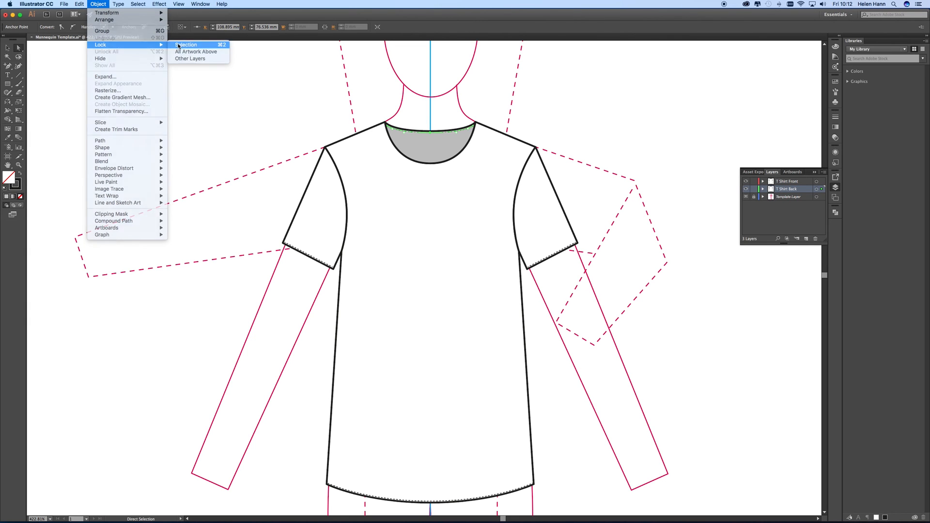
{"action": "left_click", "coordinate": [180, 45]}
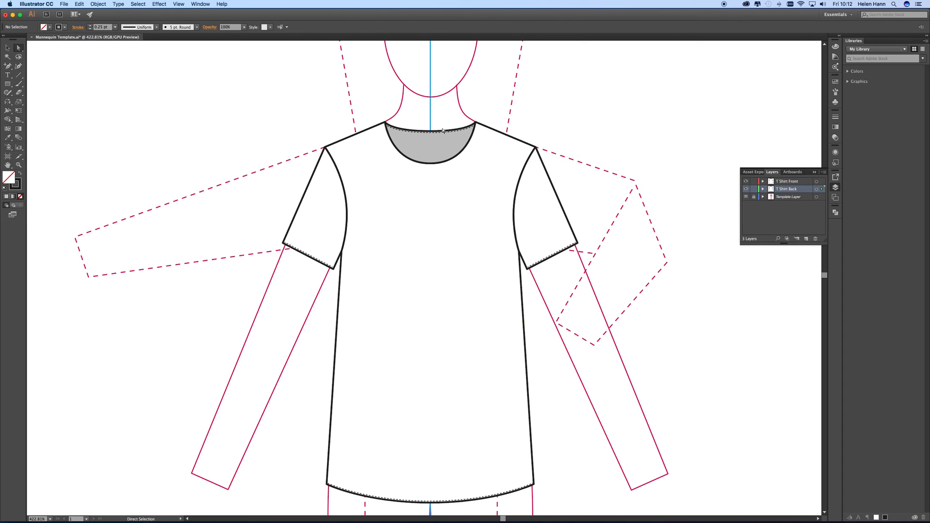
Ungroup the T-shirt on the mannequin so the body and grey neck shape are separate from the sleeves.
{"action": "left_click", "coordinate": [429, 136]}
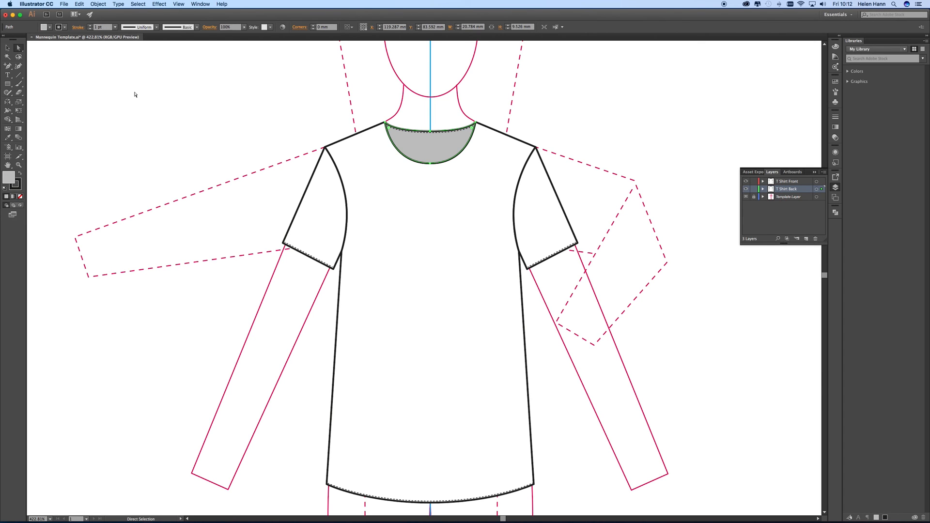
{"action": "left_click", "coordinate": [7, 48]}
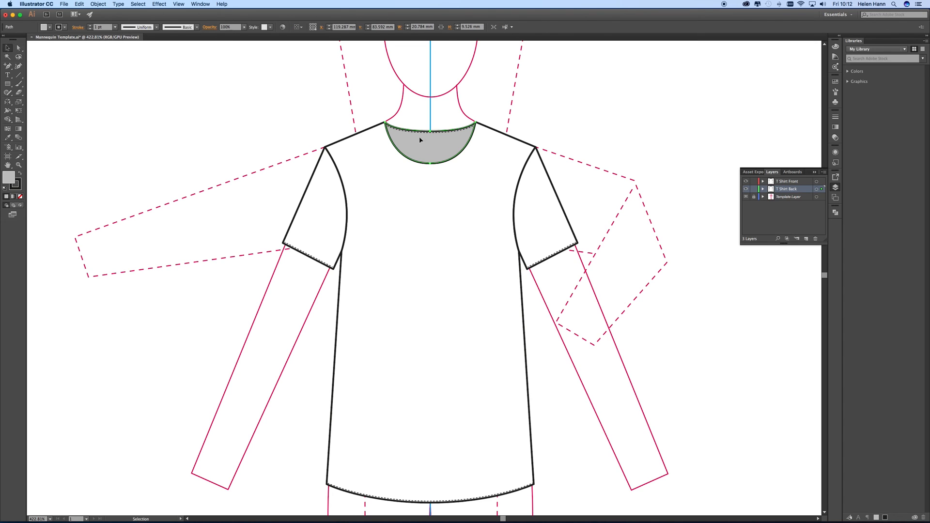
{"action": "left_click_drag", "start_coordinate": [385, 106], "coordinate": [490, 190]}
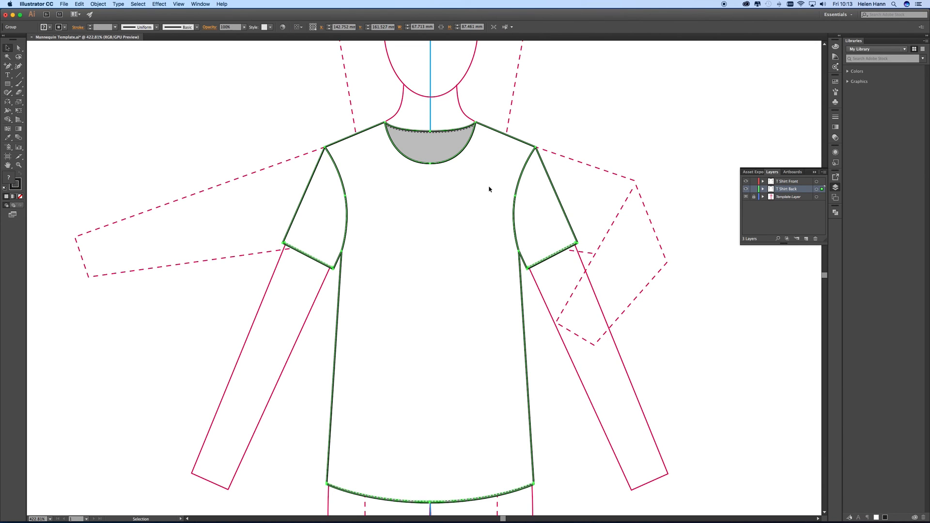
{"action": "right_click", "coordinate": [490, 189]}
{"action": "left_click", "coordinate": [503, 232]}
Unite the T-shirt body with the grey neck shape and fill the merged back body white.
{"action": "left_click_drag", "start_coordinate": [377, 107], "coordinate": [486, 195]}
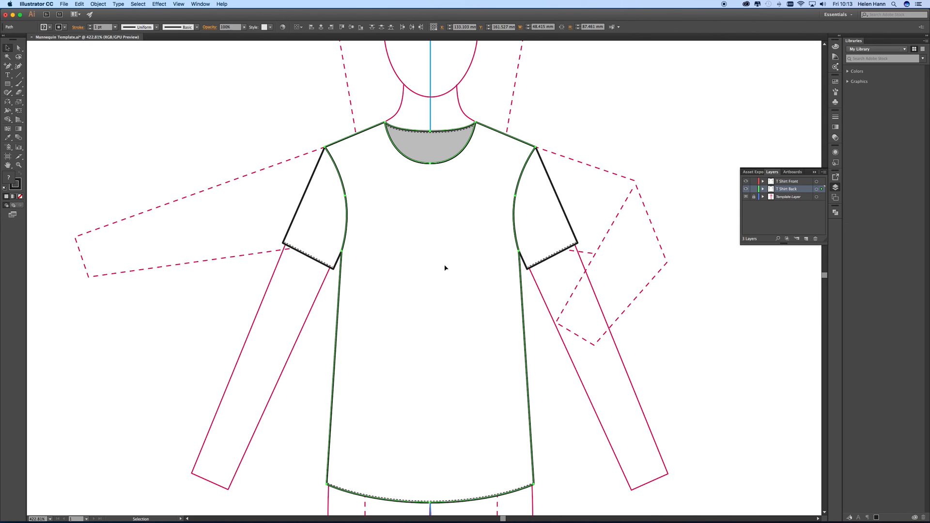
{"action": "left_click", "coordinate": [835, 212]}
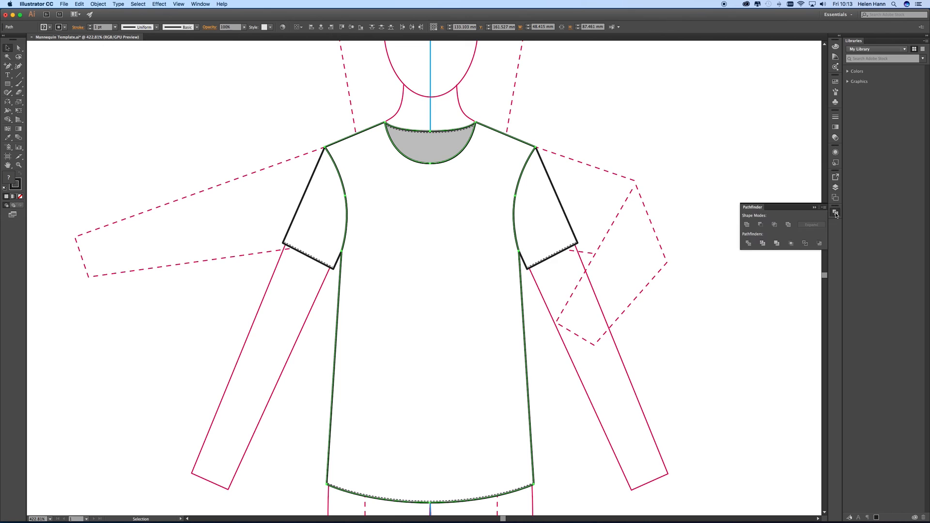
{"action": "left_click", "coordinate": [748, 226]}
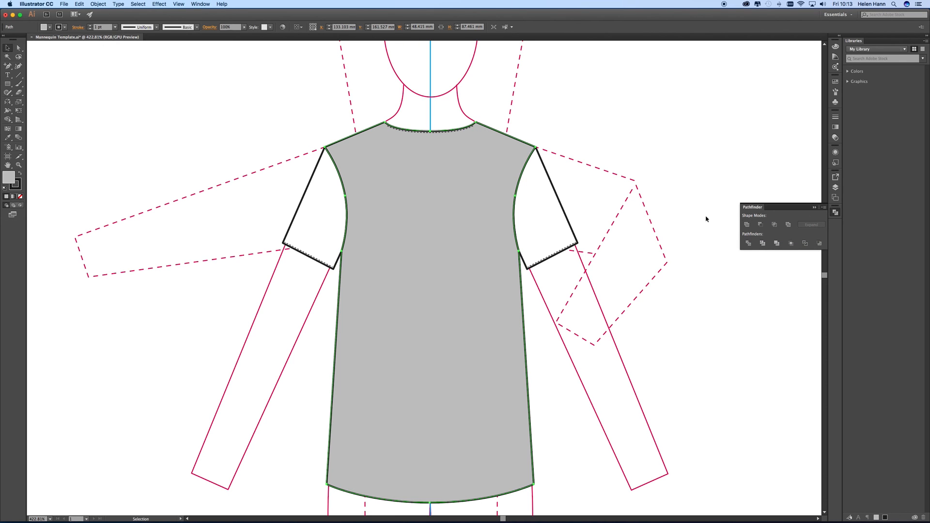
{"action": "left_click", "coordinate": [5, 188]}
{"action": "left_click", "coordinate": [131, 156]}
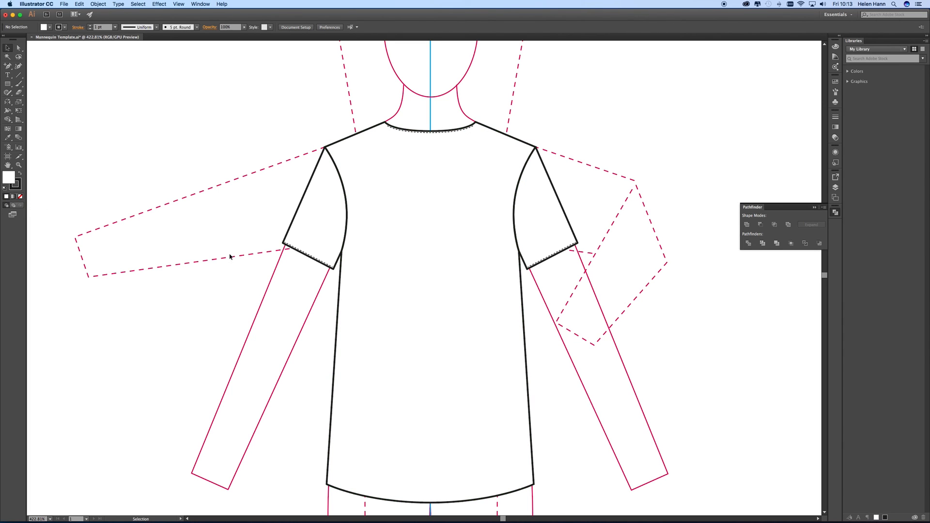
Unlock all locked artwork to free the dashed stitch line along the back neckline.
{"action": "left_click", "coordinate": [388, 129]}
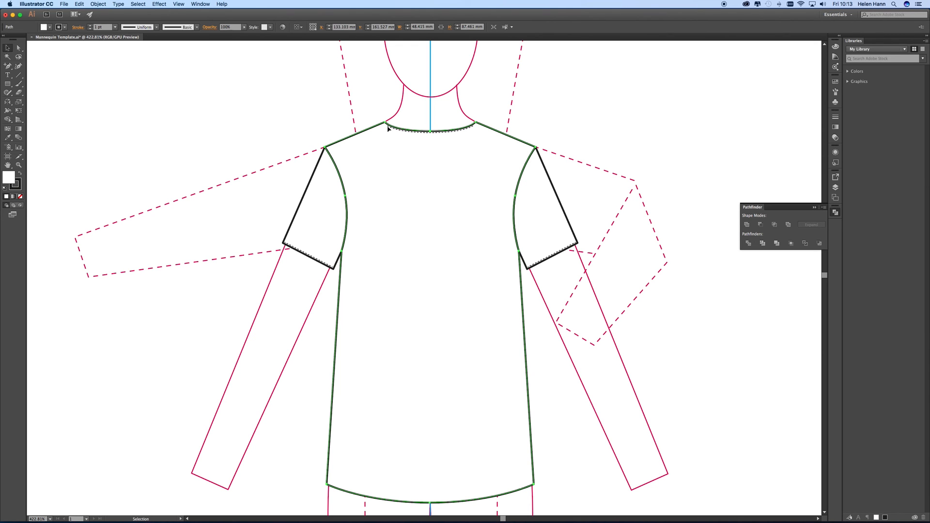
{"action": "left_click", "coordinate": [18, 165]}
{"action": "left_click_drag", "start_coordinate": [430, 128], "coordinate": [540, 202]}
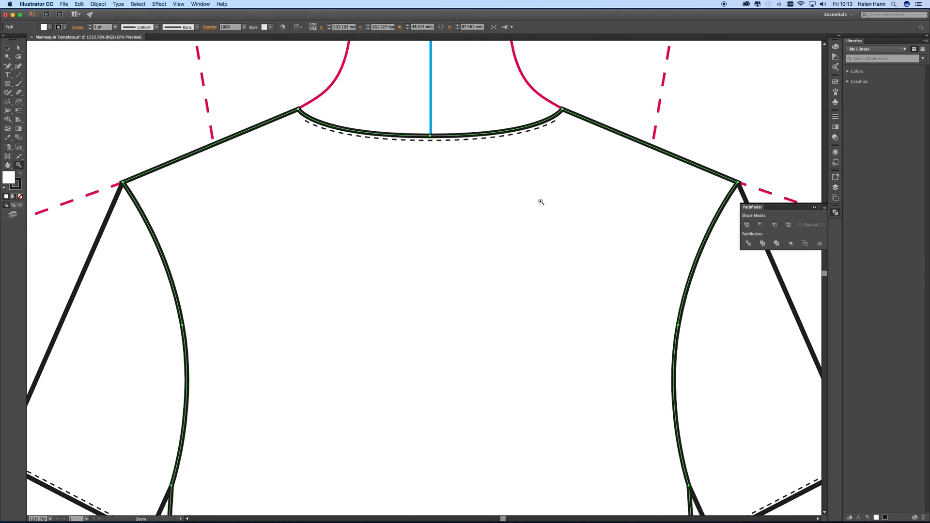
{"action": "left_click", "coordinate": [19, 47]}
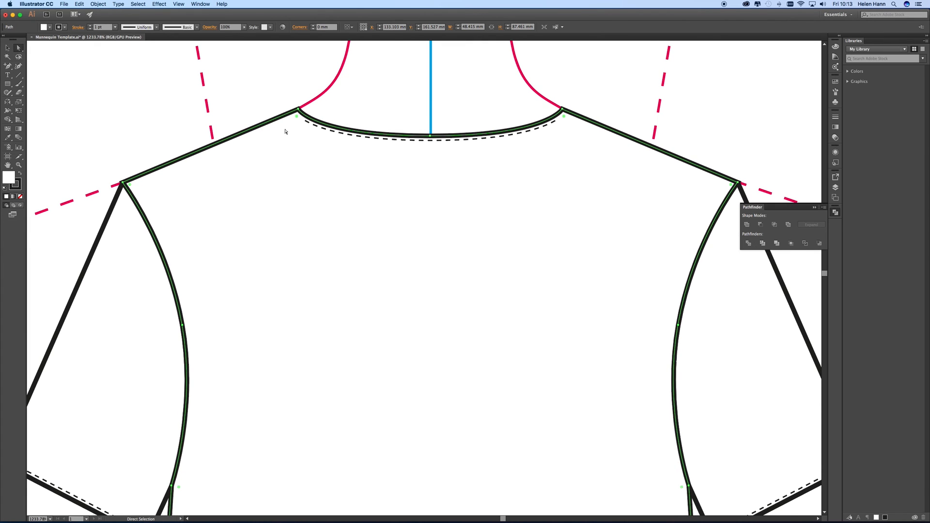
{"action": "right_click", "coordinate": [423, 143]}
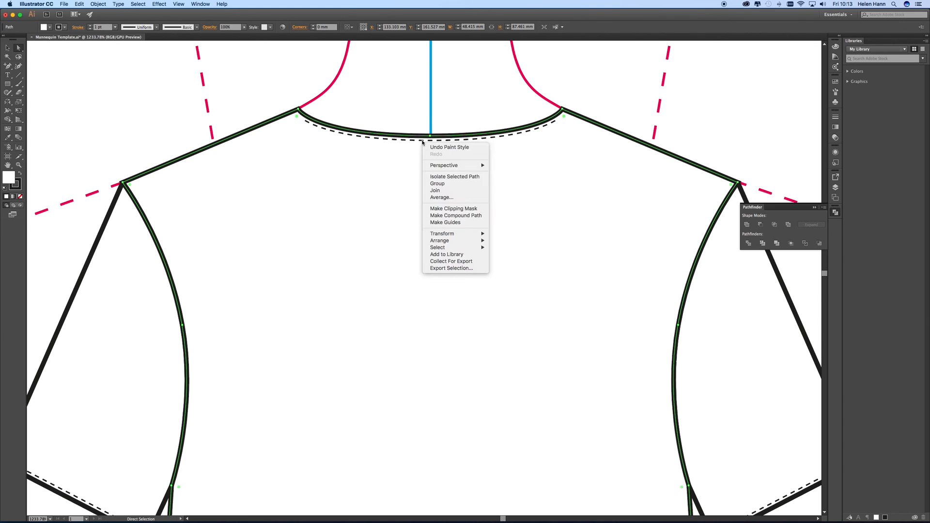
{"action": "left_click", "coordinate": [87, 2]}
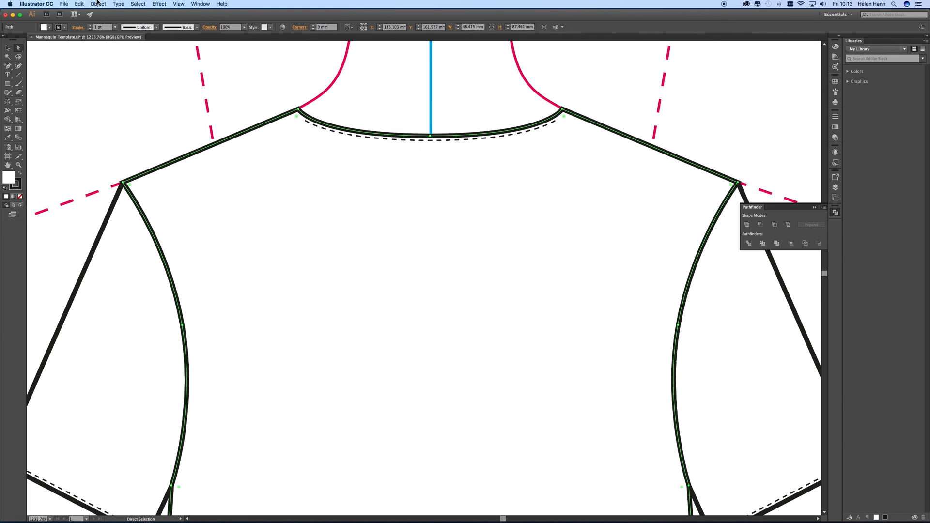
{"action": "left_click", "coordinate": [97, 3]}
{"action": "left_click", "coordinate": [109, 51]}
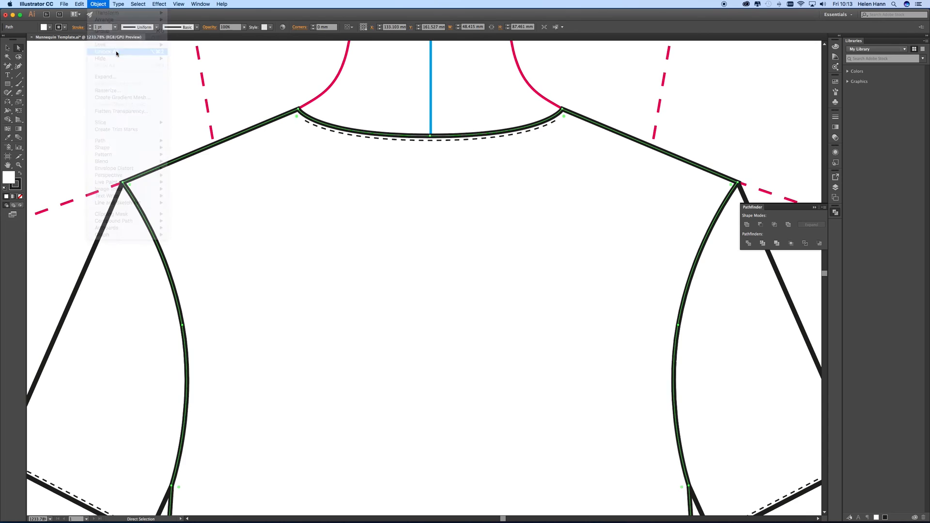
{"action": "left_click", "coordinate": [176, 99]}
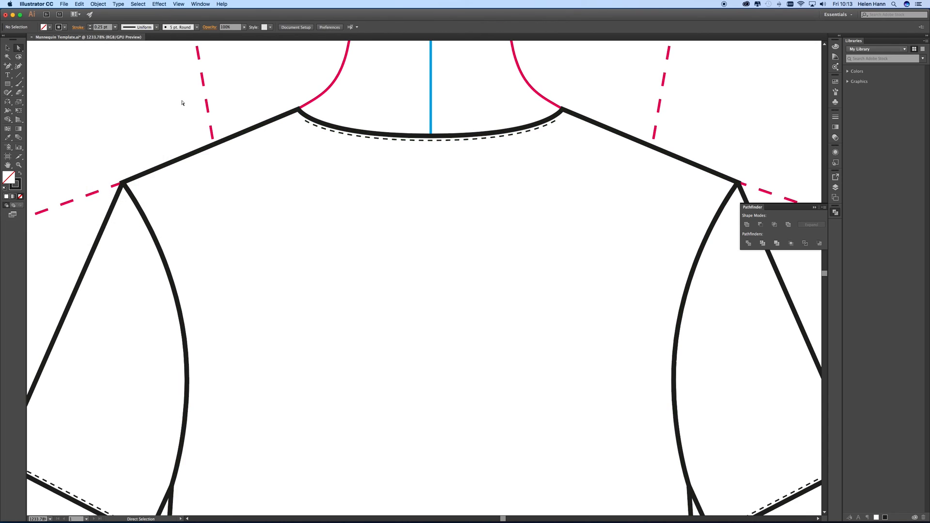
Delete the whole dashed stitch line below the back neckline.
{"action": "left_click", "coordinate": [431, 142]}
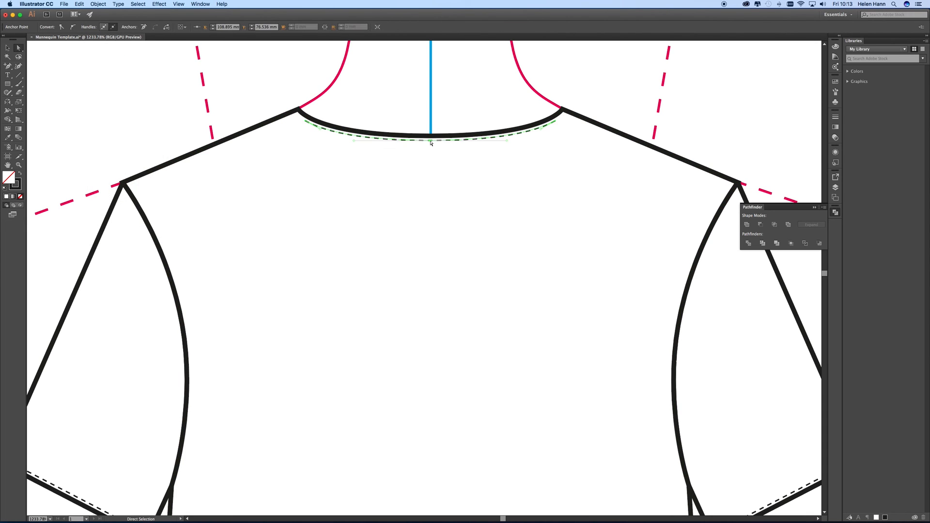
{"action": "key", "text": "Delete"}
{"action": "key", "text": "Delete"}
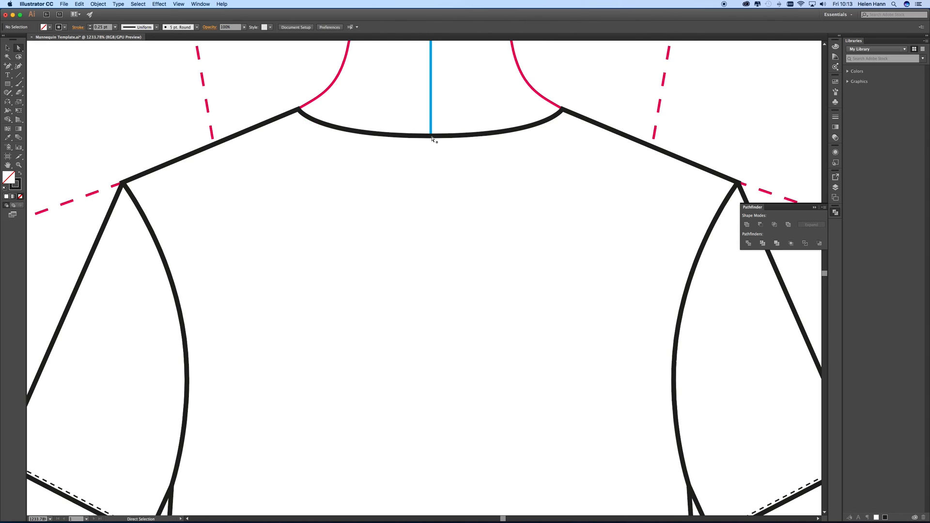
Copy the curved neckline segment of the back body, paste it in front and nudge the copy slightly below the neckline.
{"action": "left_click", "coordinate": [432, 136]}
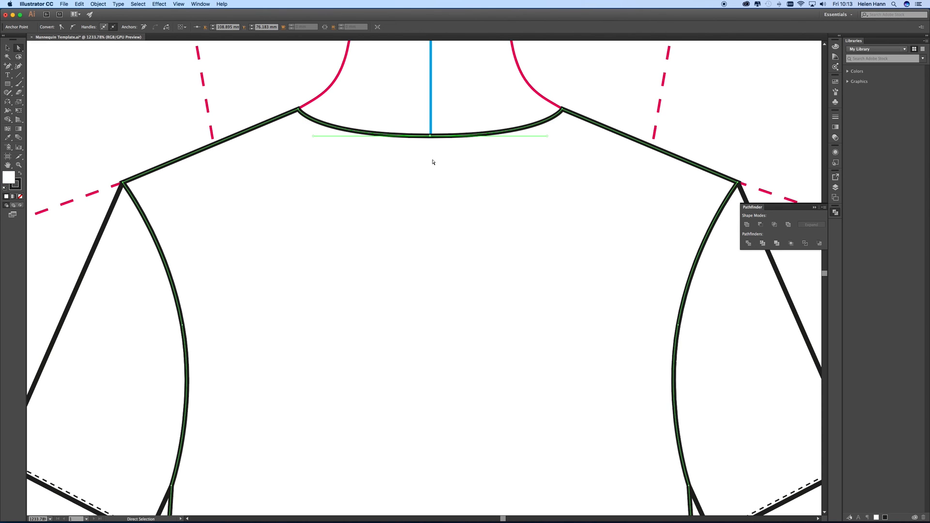
{"action": "left_click", "coordinate": [80, 4]}
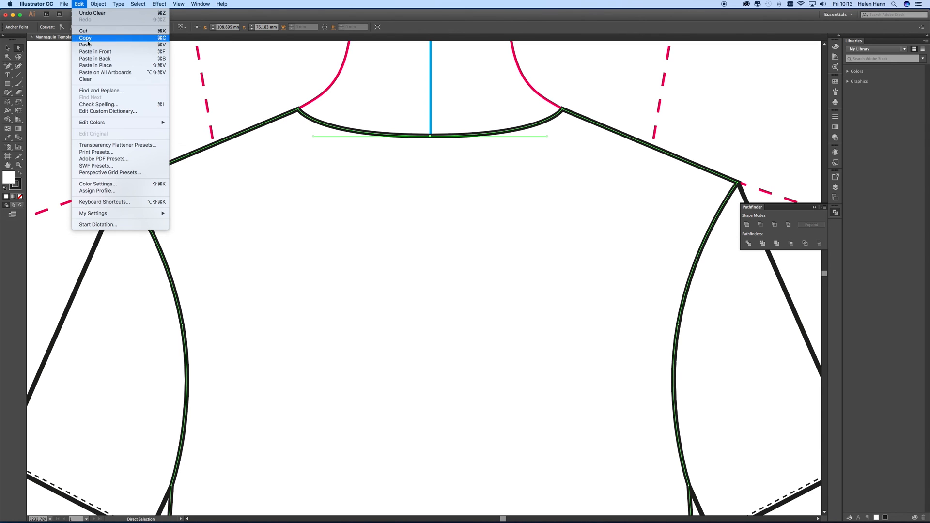
{"action": "left_click", "coordinate": [80, 4]}
{"action": "left_click", "coordinate": [81, 4]}
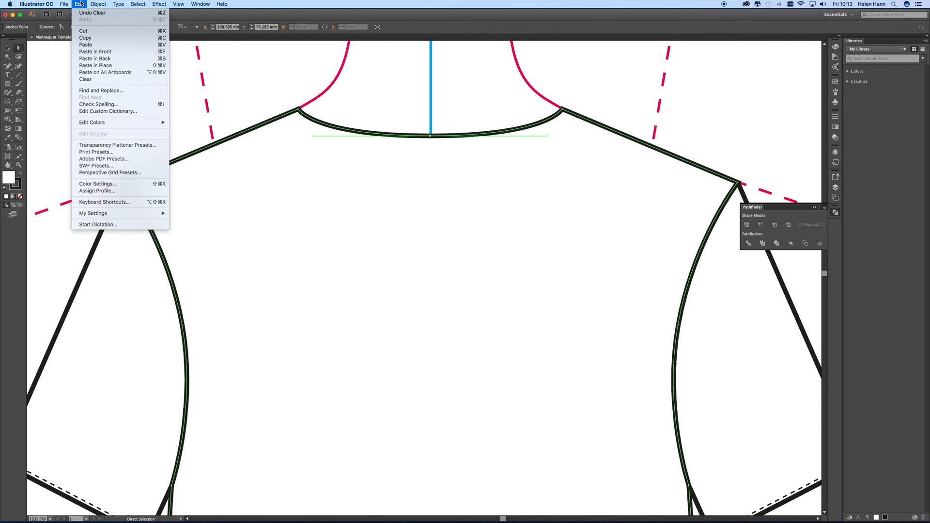
{"action": "left_click", "coordinate": [89, 53]}
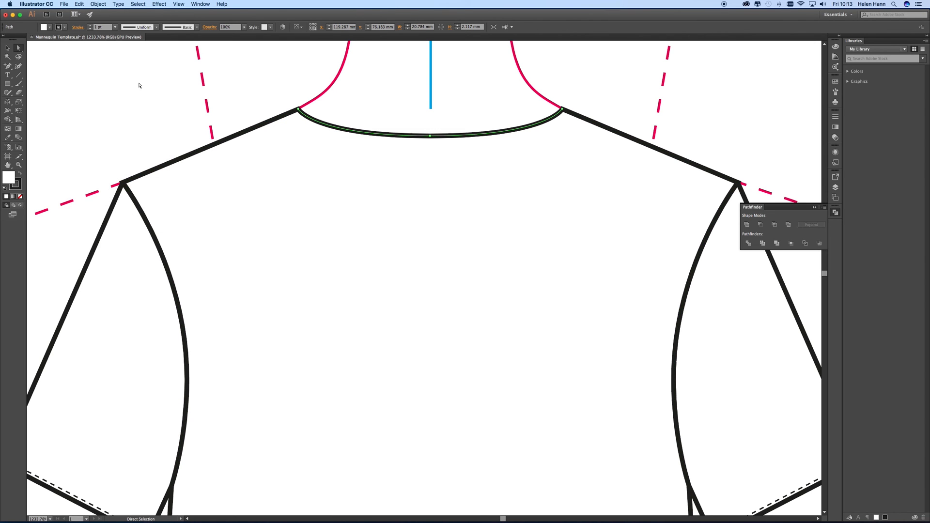
{"action": "key", "text": "Down"}
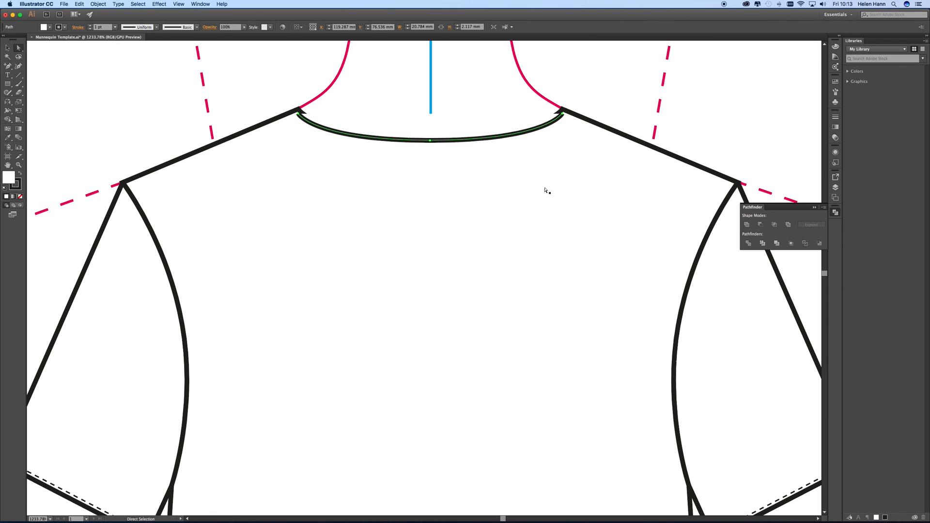
Apply the sleeve hem's dashed 0.25 pt stitch style to the copied neckline curve with the Eyedropper tool.
{"action": "left_click", "coordinate": [7, 137]}
{"action": "left_click", "coordinate": [800, 487]}
{"action": "left_click", "coordinate": [8, 47]}
{"action": "left_click", "coordinate": [64, 67]}
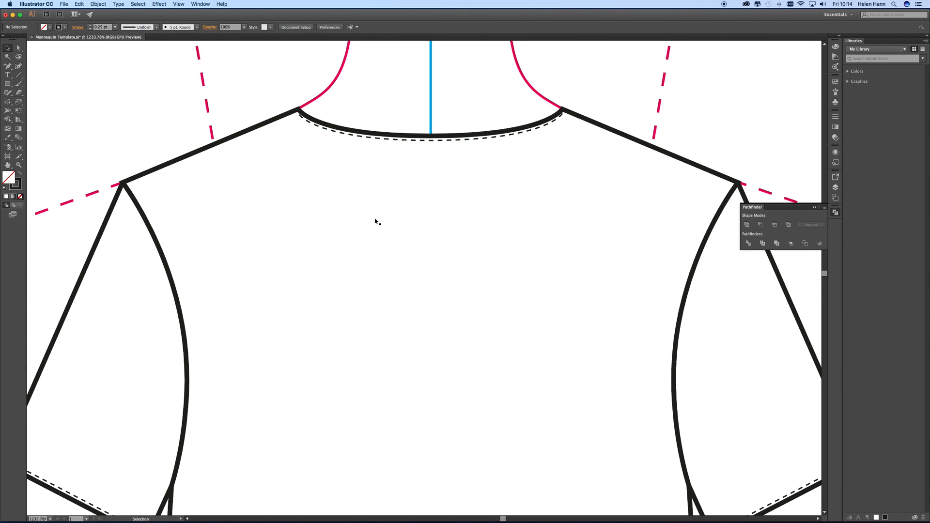
Adjust the neckline stitch line so its ends meet the shoulder seams and its middle sits evenly below the neckline.
{"action": "left_click_drag", "start_coordinate": [299, 118], "coordinate": [295, 113]}
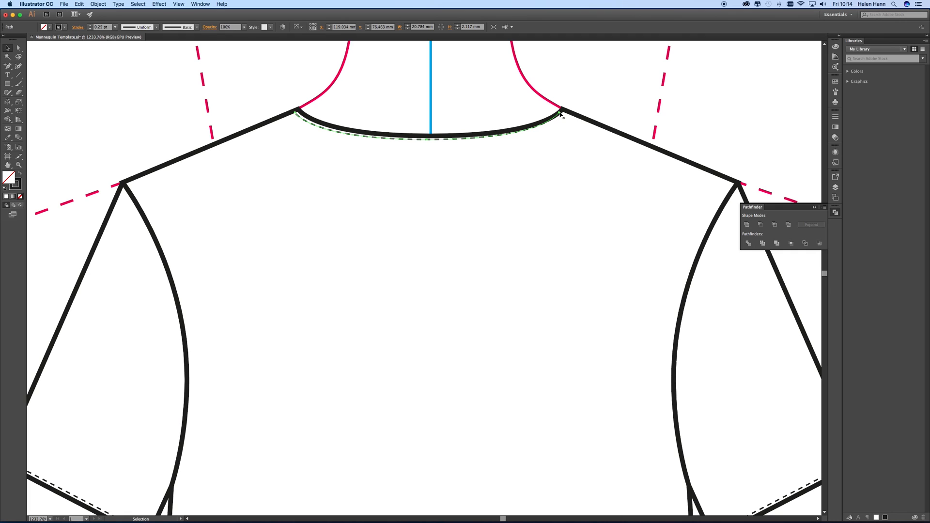
{"action": "key", "text": "a"}
{"action": "left_click", "coordinate": [83, 79]}
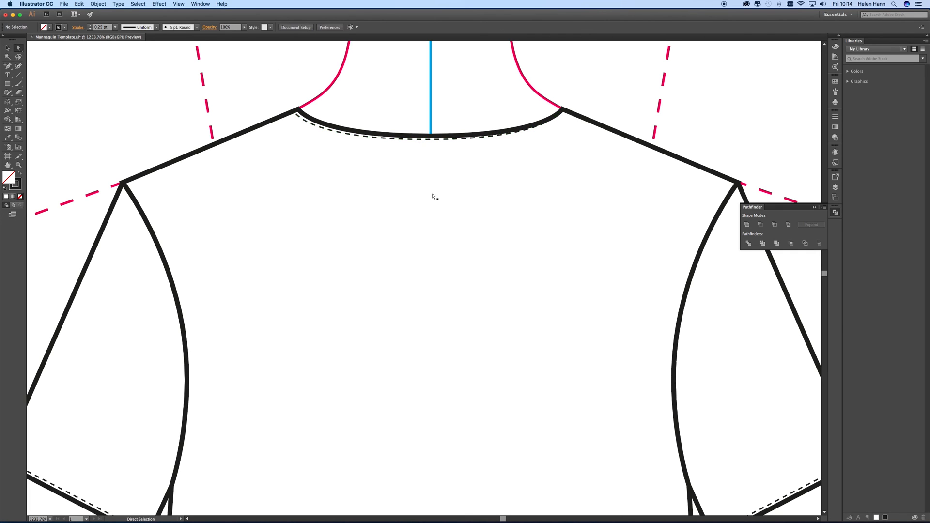
{"action": "left_click", "coordinate": [496, 140]}
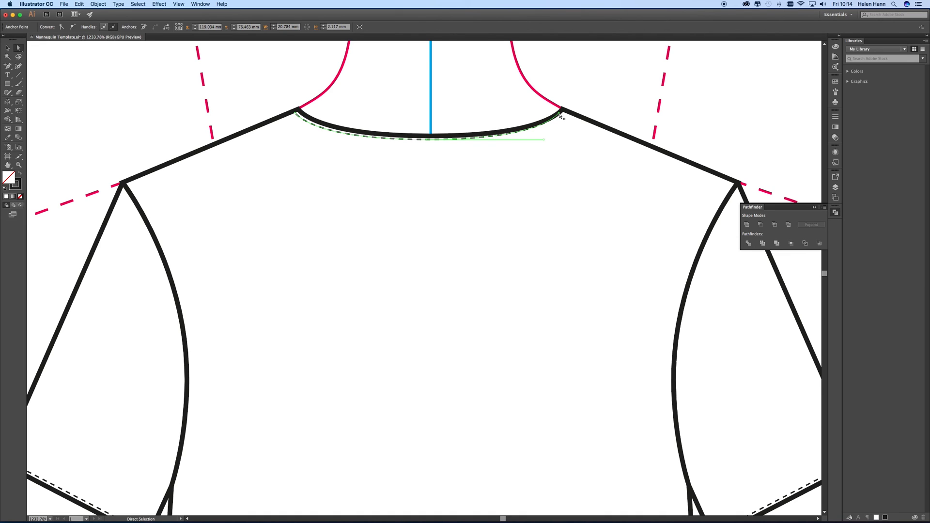
{"action": "left_click_drag", "start_coordinate": [561, 116], "coordinate": [568, 116]}
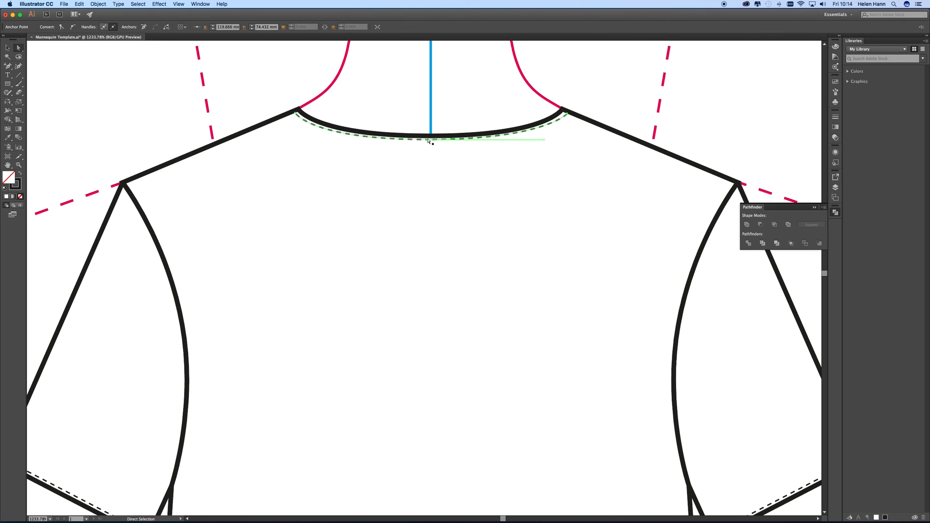
{"action": "left_click_drag", "start_coordinate": [427, 140], "coordinate": [429, 142]}
{"action": "left_click", "coordinate": [255, 100]}
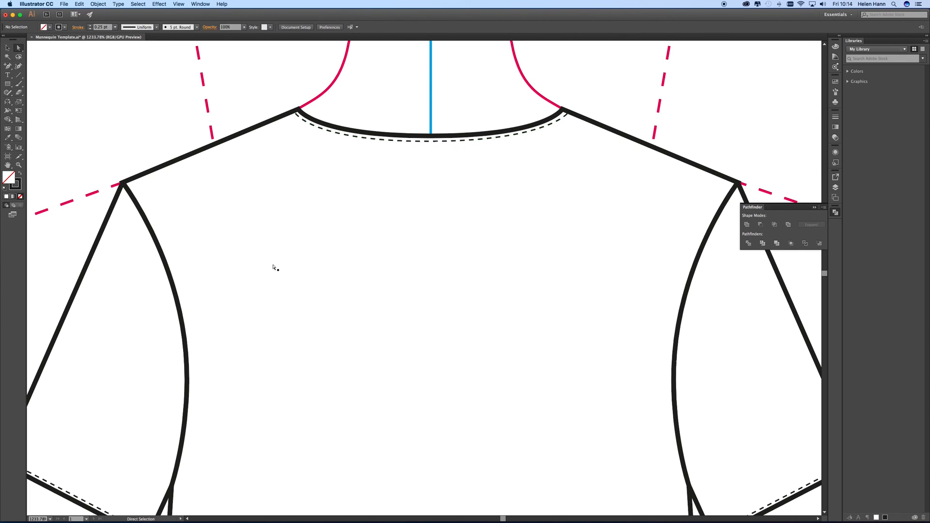
Move the front T-shirt group beside the mannequin so it partly overlaps the back T-shirt, slightly higher up.
{"action": "key", "text": "super+space"}
{"action": "left_click", "coordinate": [446, 341], "text": "alt+super"}
{"action": "left_click", "coordinate": [414, 339], "text": "alt+super"}
{"action": "left_click", "coordinate": [413, 339], "text": "alt+super"}
{"action": "left_click", "coordinate": [413, 341], "text": "alt+super"}
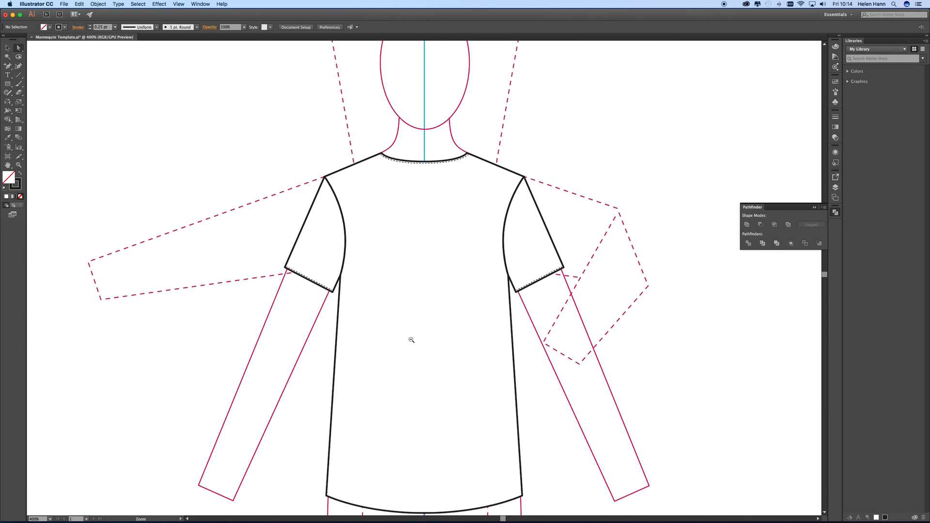
{"action": "left_click", "coordinate": [410, 346], "text": "alt+super"}
{"action": "left_click", "coordinate": [368, 352], "text": "alt+super"}
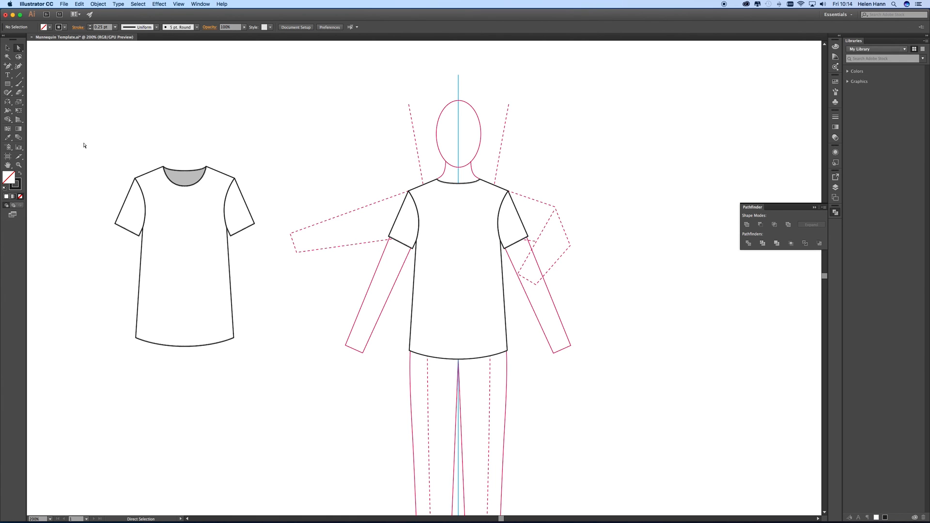
{"action": "left_click", "coordinate": [8, 47]}
{"action": "left_click", "coordinate": [175, 213]}
{"action": "left_click_drag", "start_coordinate": [174, 244], "coordinate": [359, 214]}
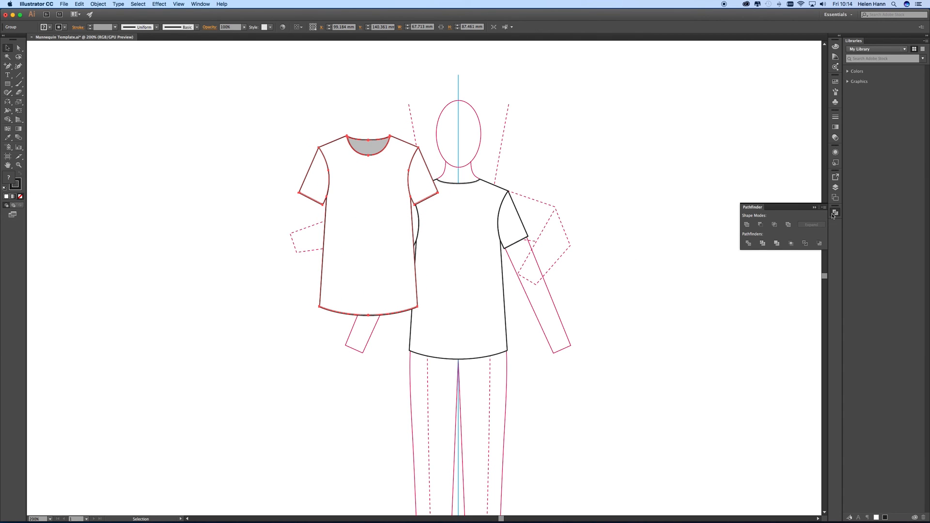
Hide the Template Layer so only the front and back T-shirt sketches show, and deselect the artwork.
{"action": "left_click", "coordinate": [835, 187]}
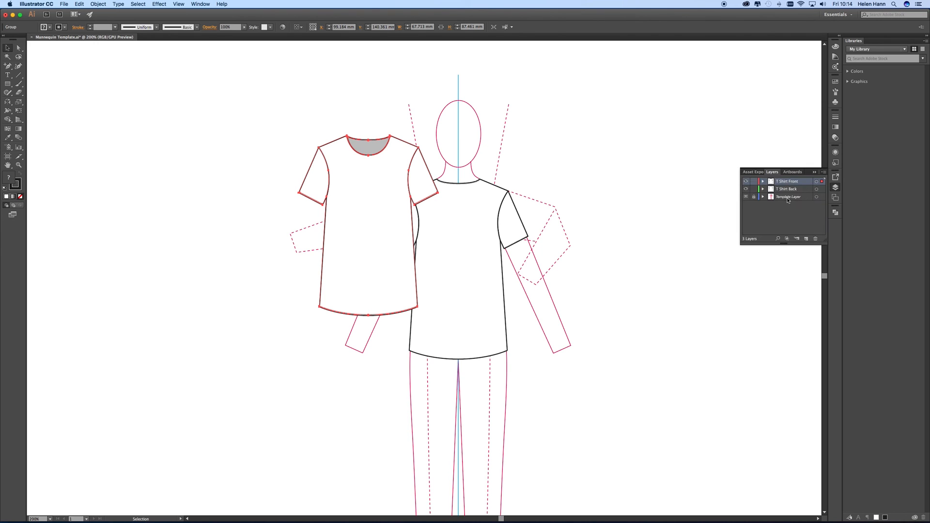
{"action": "left_click", "coordinate": [746, 196]}
{"action": "left_click", "coordinate": [646, 213]}
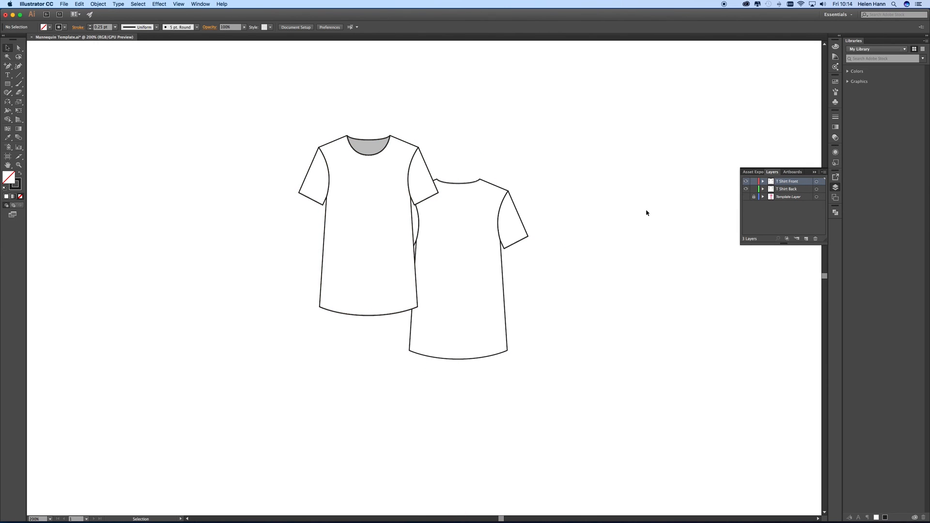